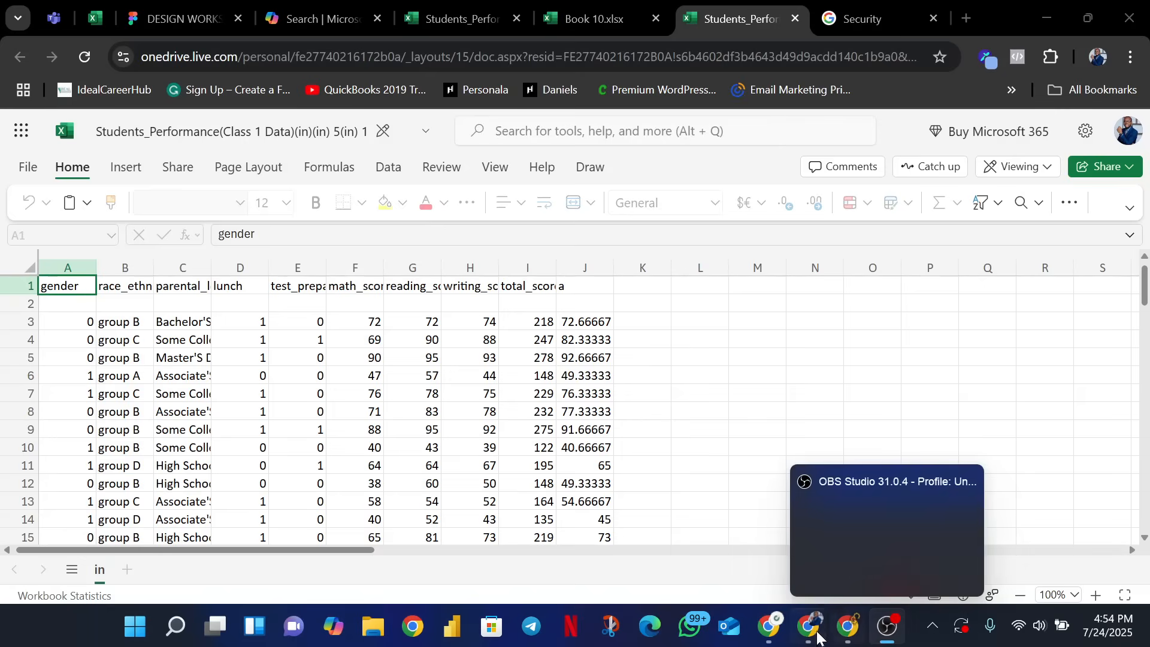
- Switch the Students_Performance workbook from Viewing to Editing and convert it to the newest file format
click(822, 563)
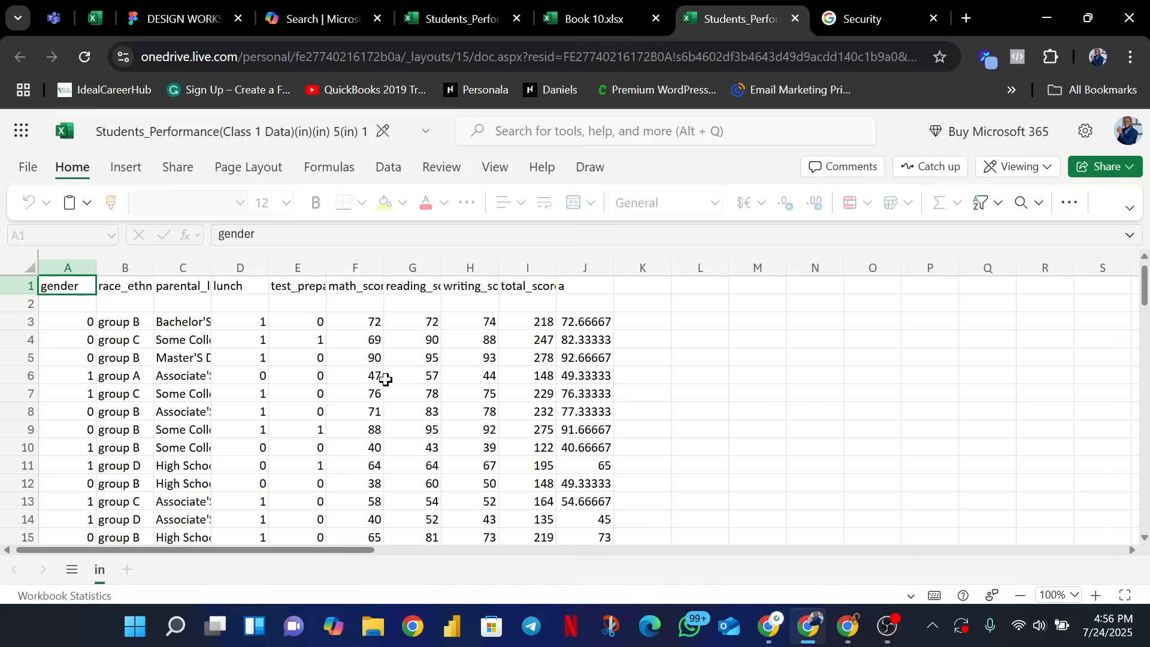
click(201, 374)
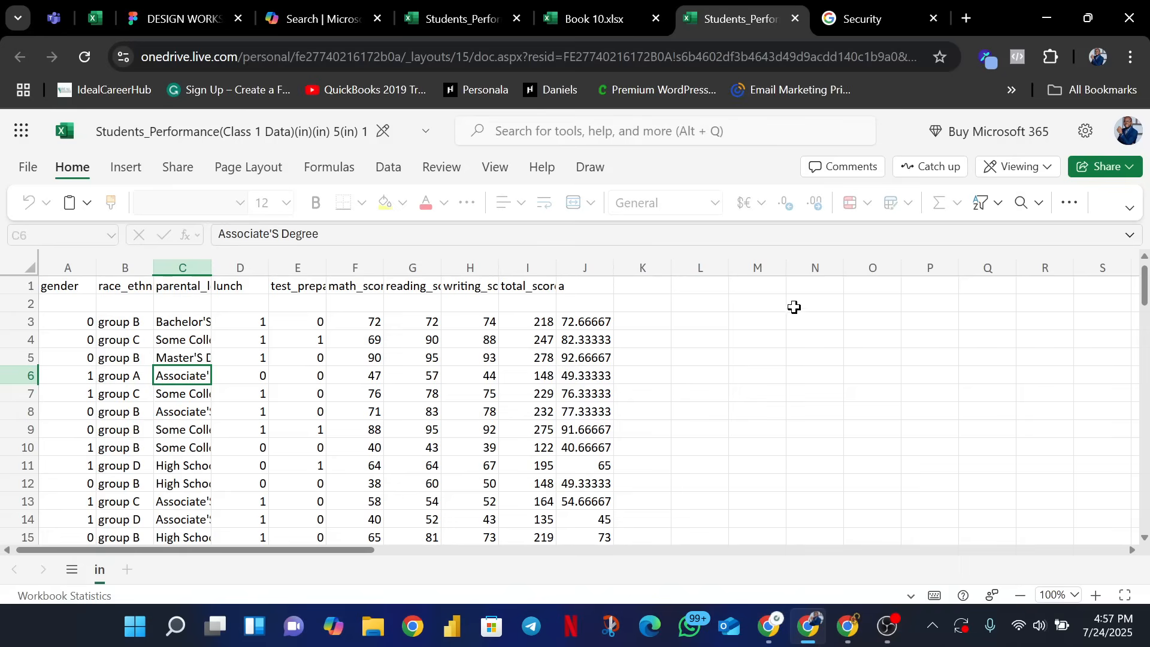
click(1019, 174)
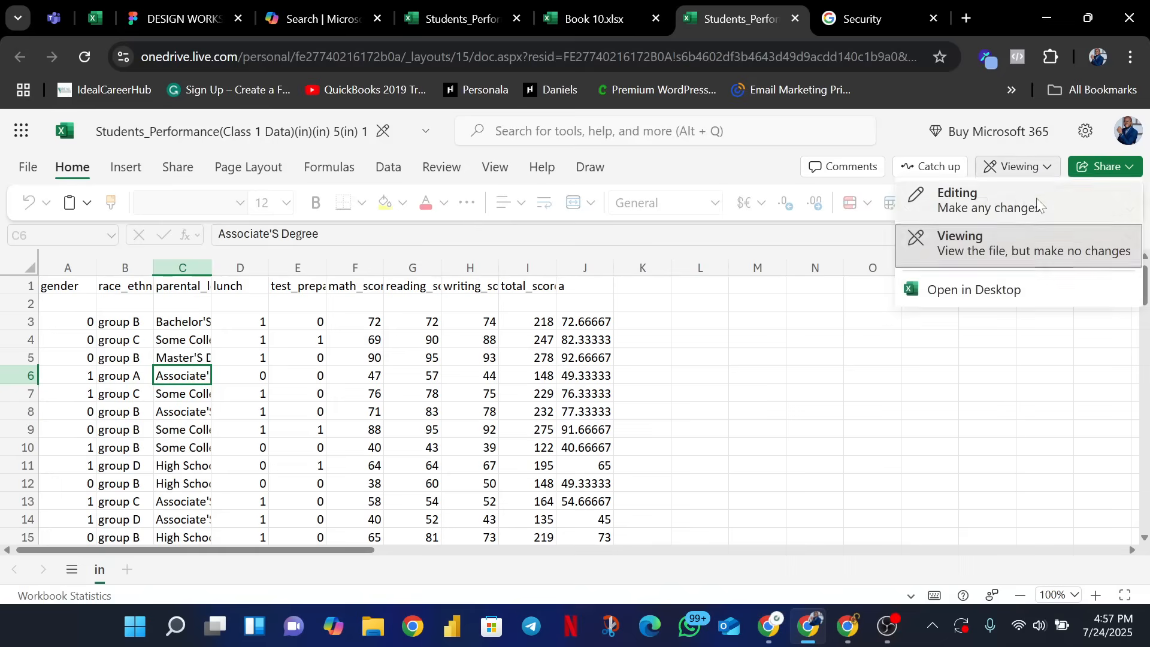
click(990, 206)
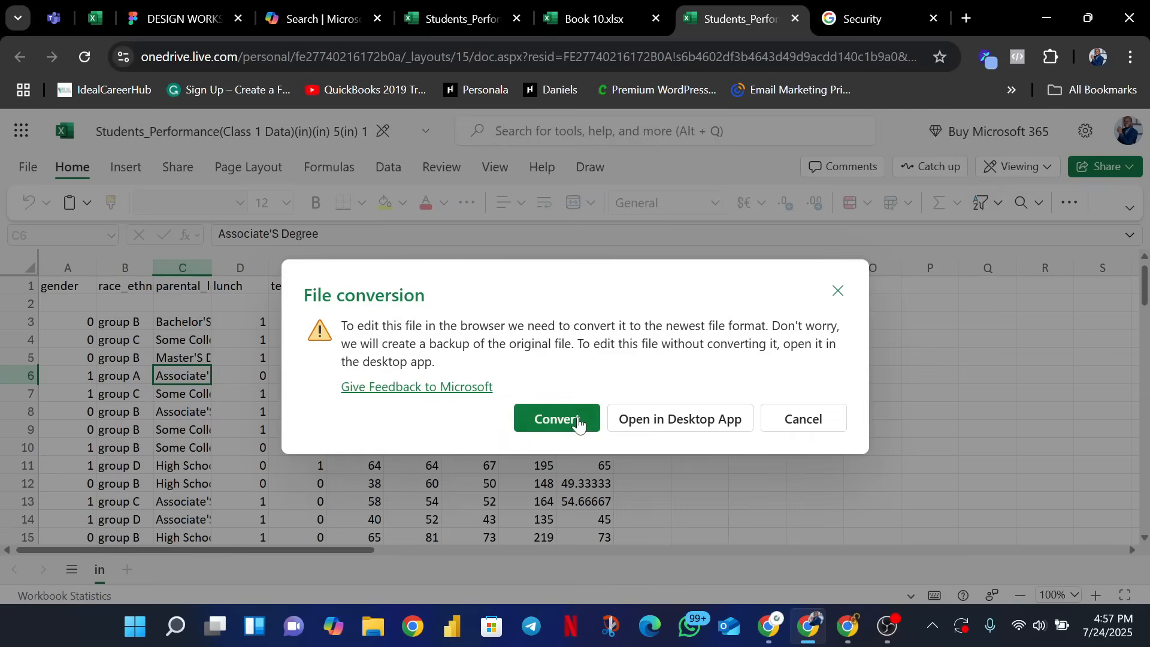
click(576, 419)
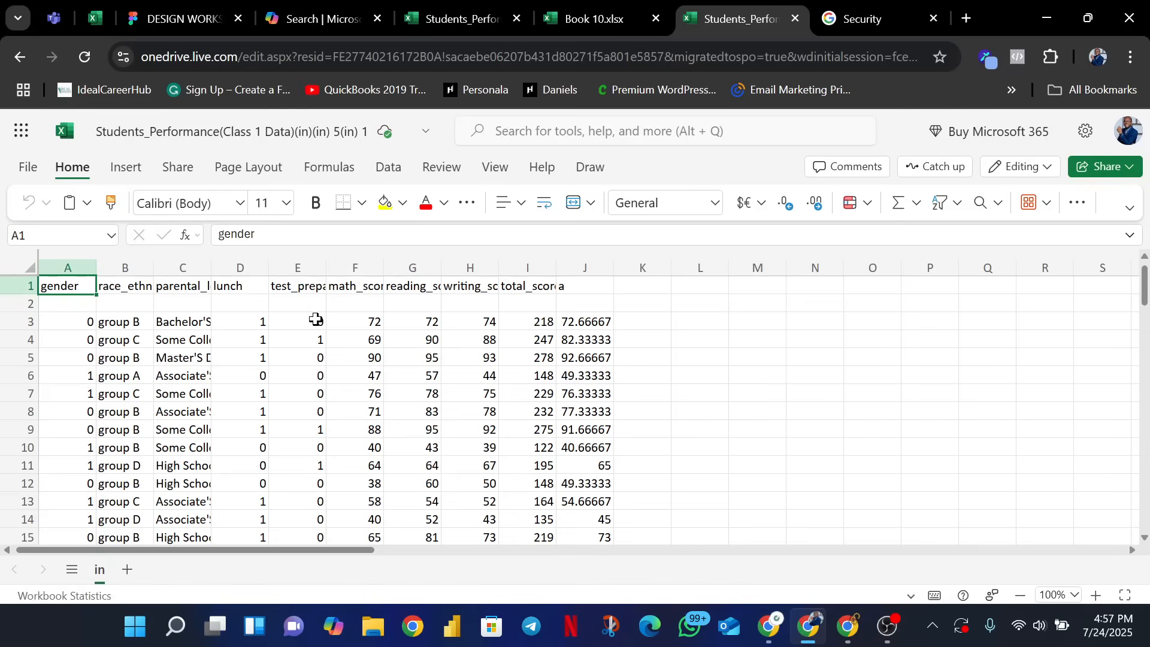
- Select the blank row 2 under the headers and delete it
click(90, 303)
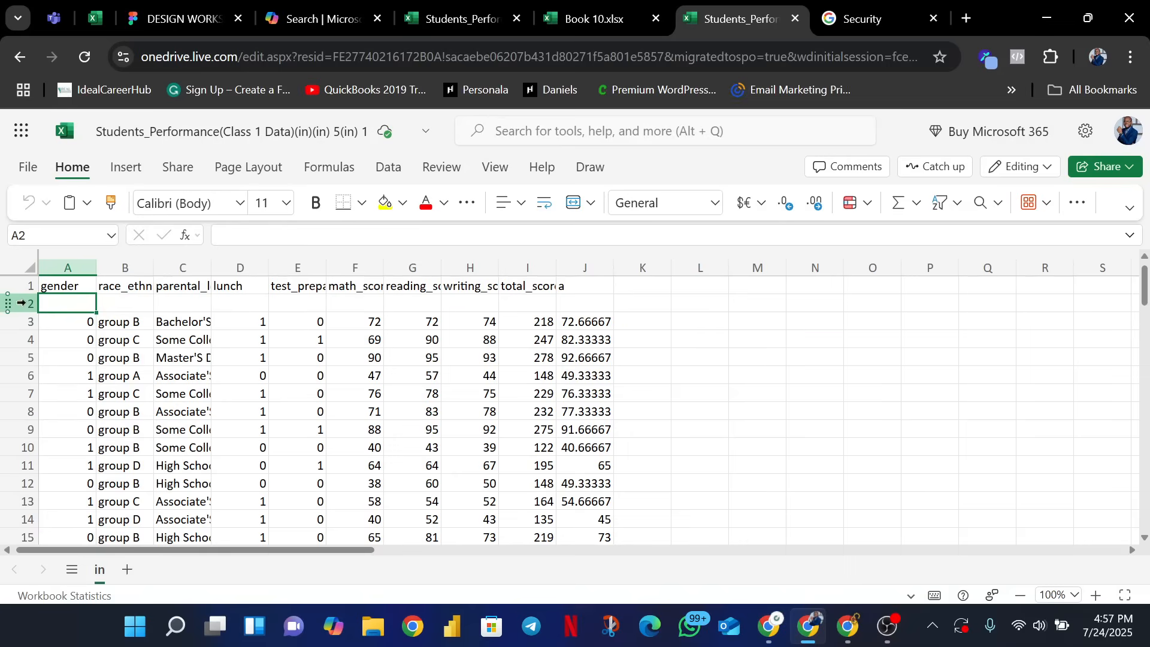
click(21, 303)
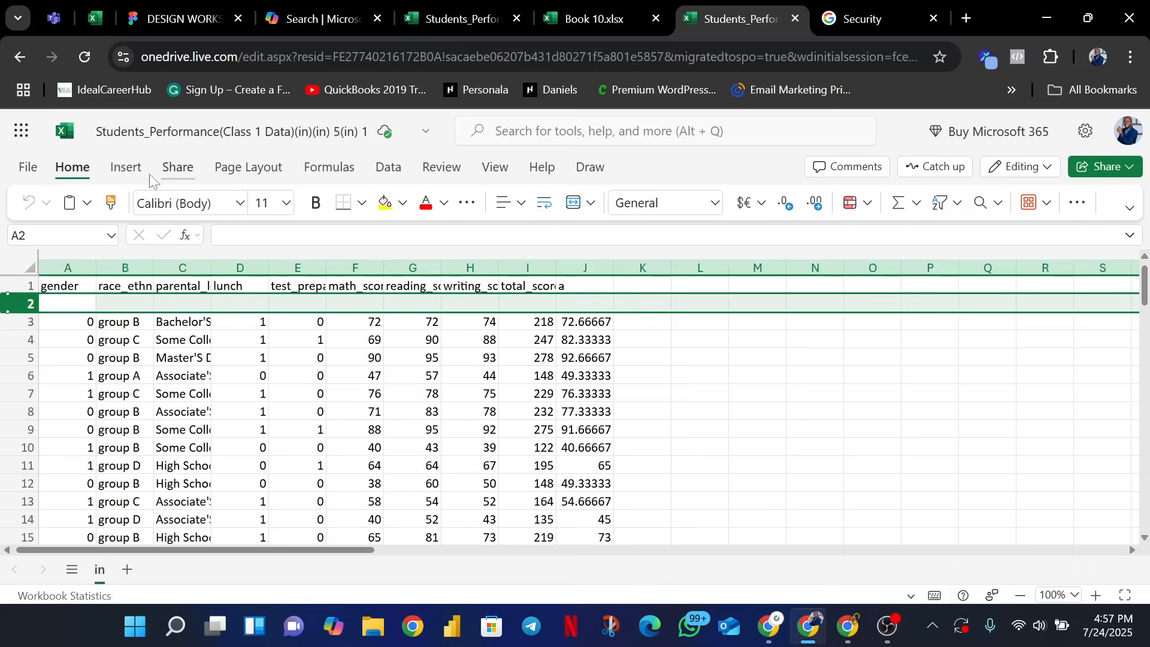
right_click(10, 305)
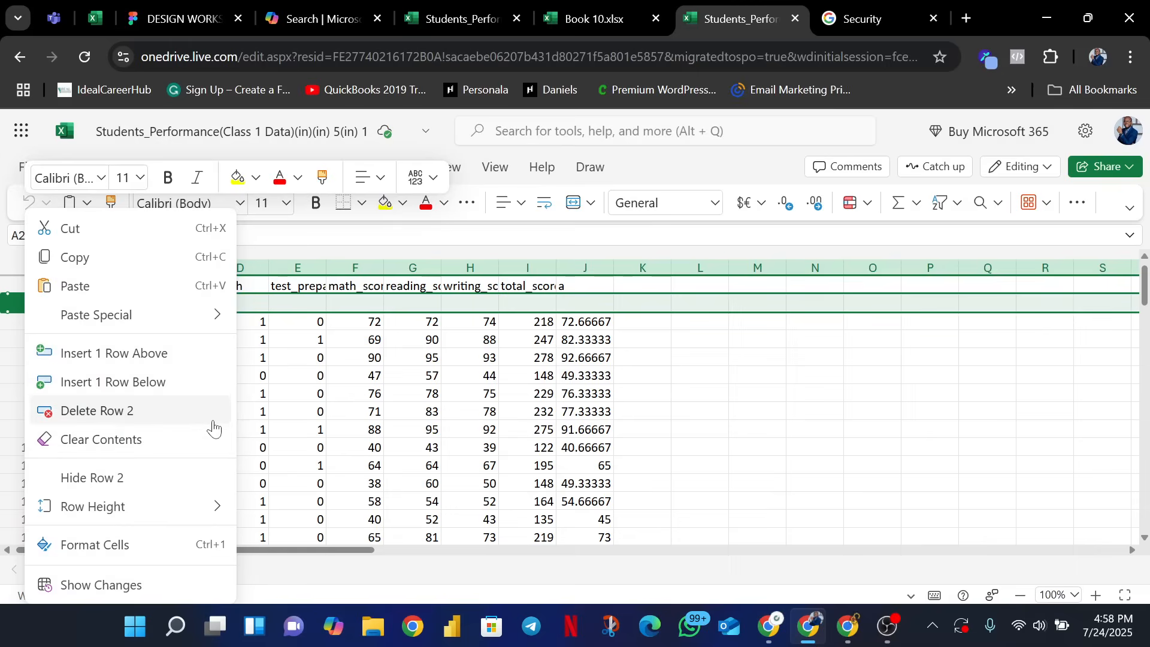
click(122, 413)
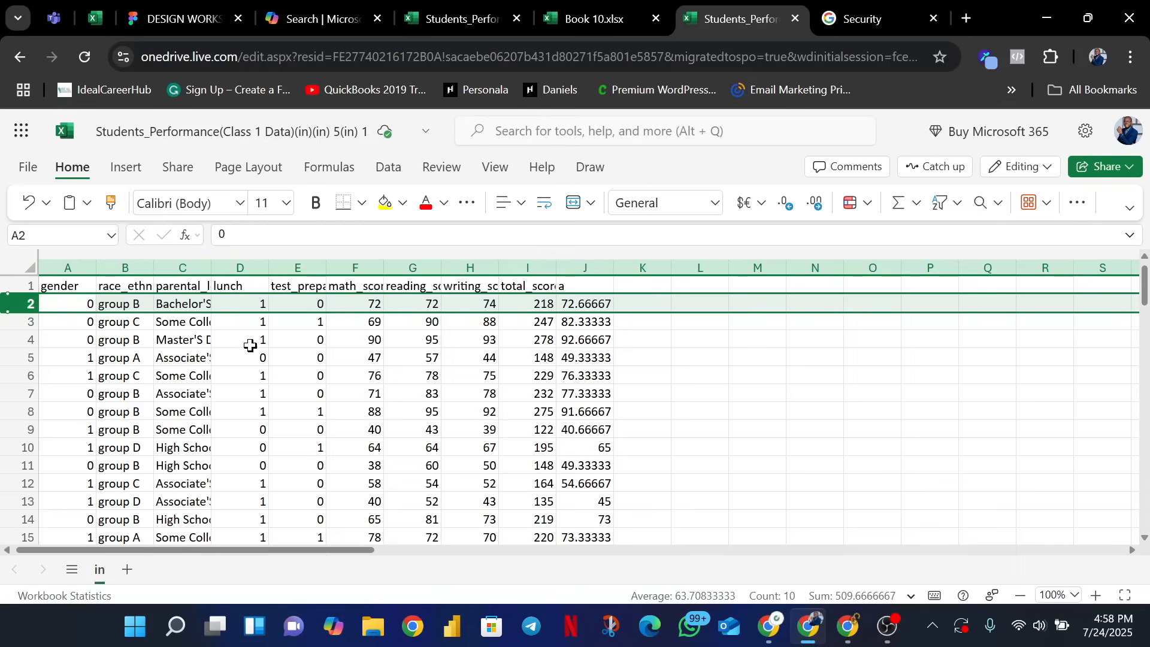
- Select the full student range in columns A–J, from the header row to the last record
click(202, 370)
click(286, 354)
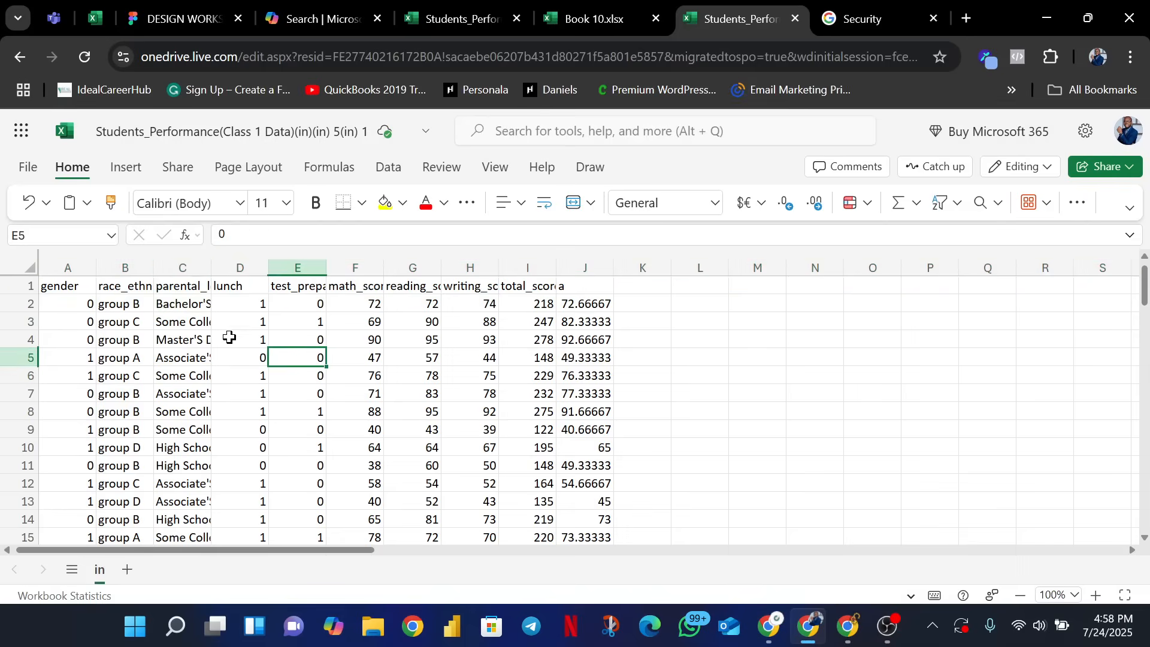
click(191, 336)
click(331, 367)
click(432, 338)
click(446, 407)
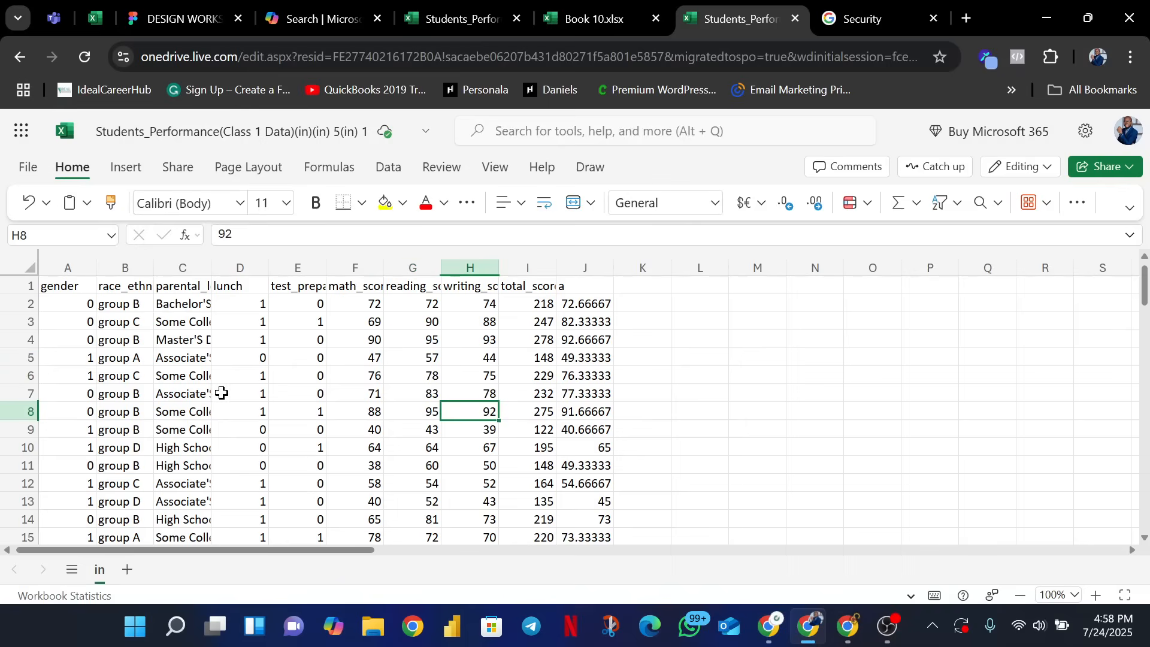
click(221, 390)
click(303, 375)
click(399, 377)
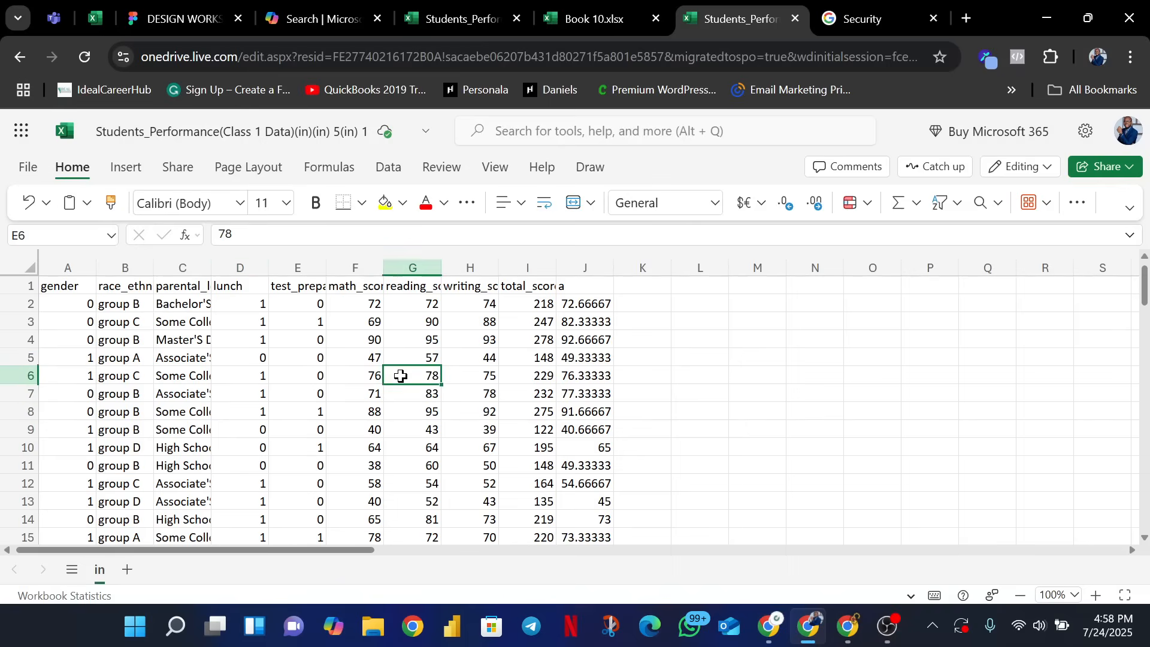
click(456, 354)
click(372, 339)
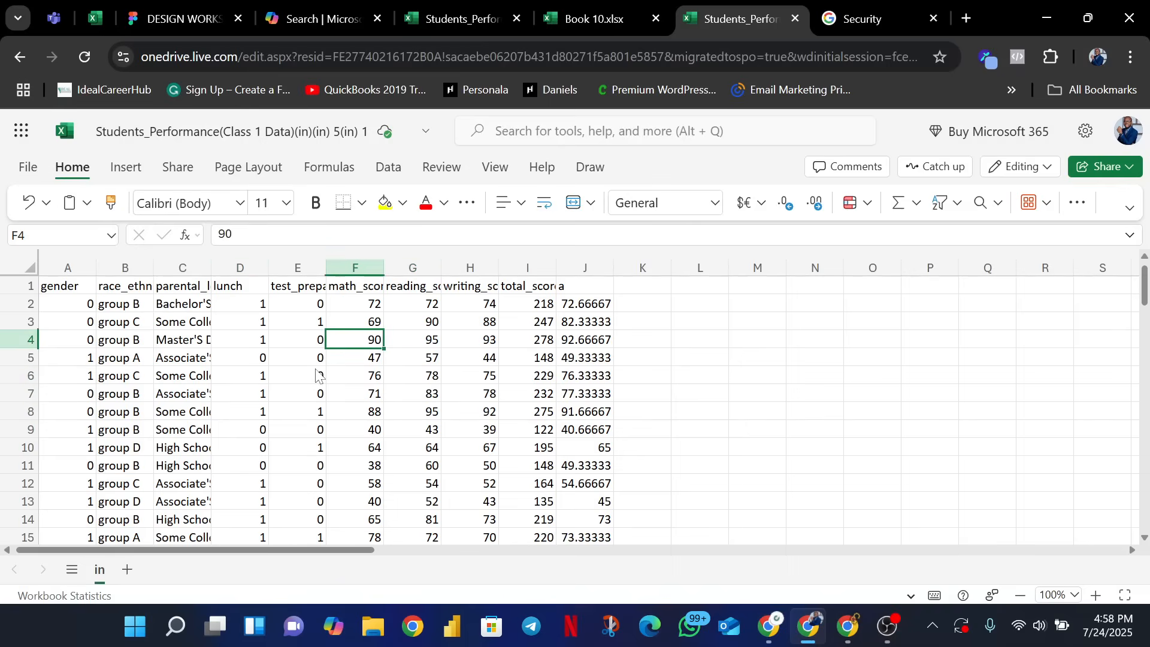
key(ctrl+a)
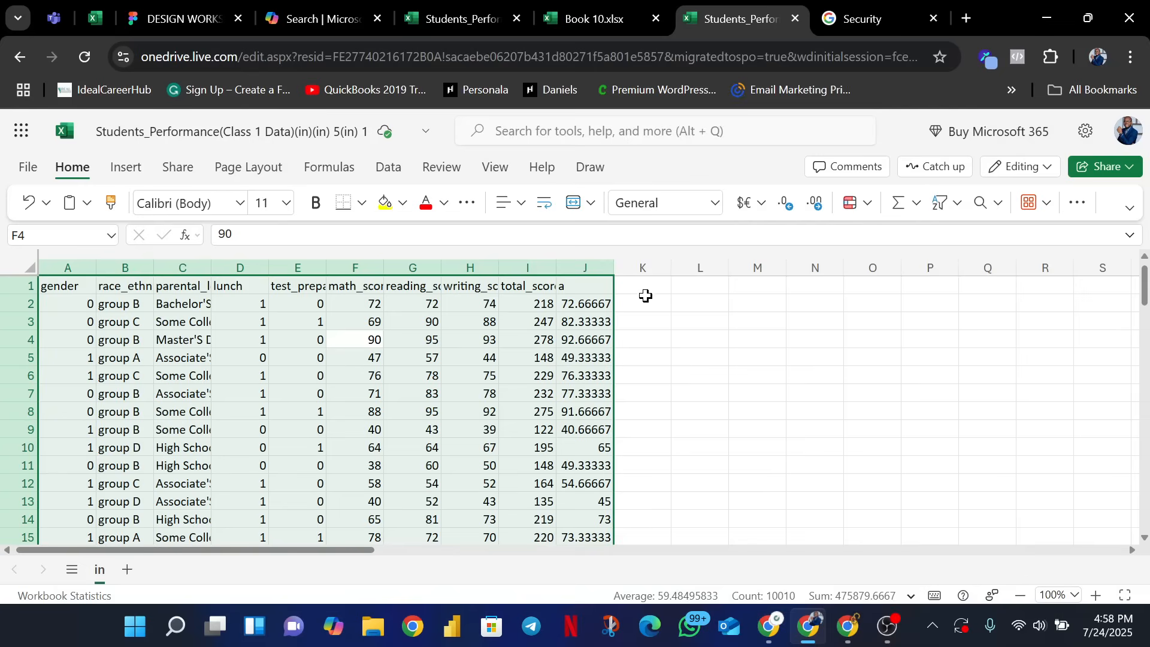
- Format A1:J1001 as a table with headers in Light Orange Table Style Light 17
click(1082, 214)
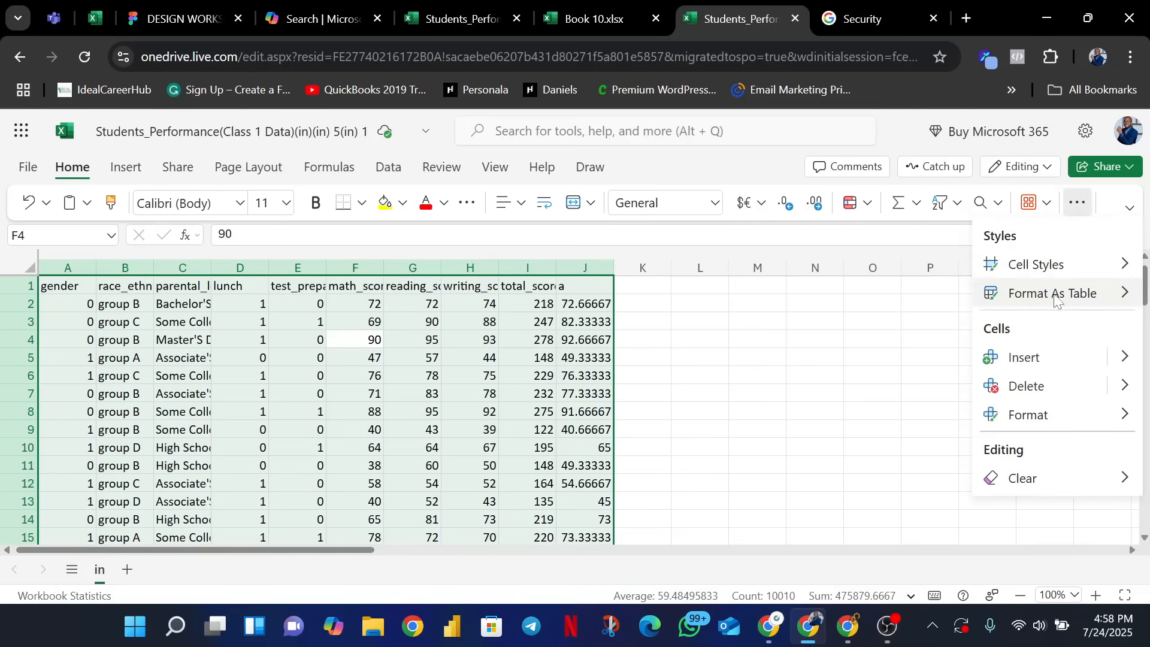
mouse_move(1059, 298)
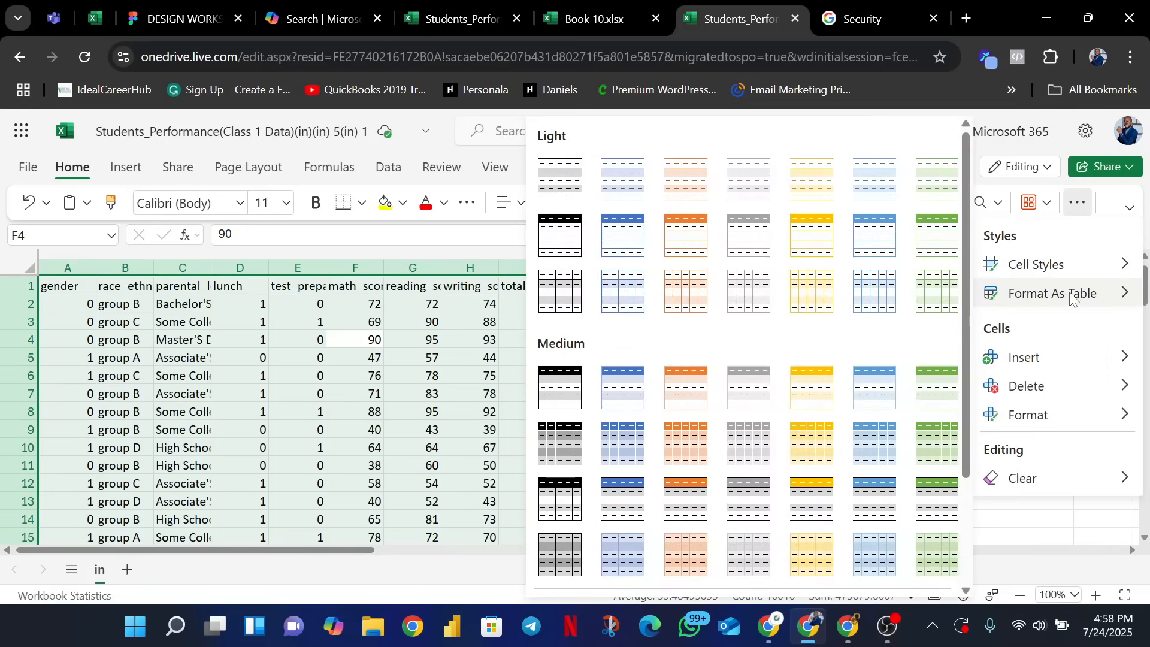
click(680, 298)
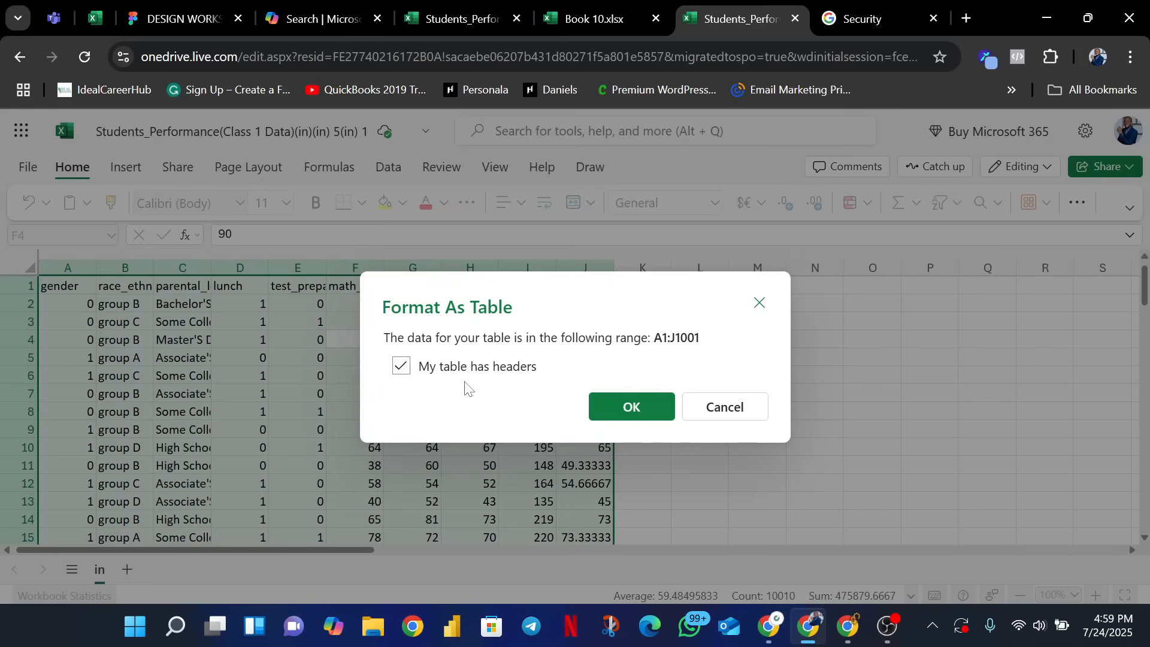
click(629, 407)
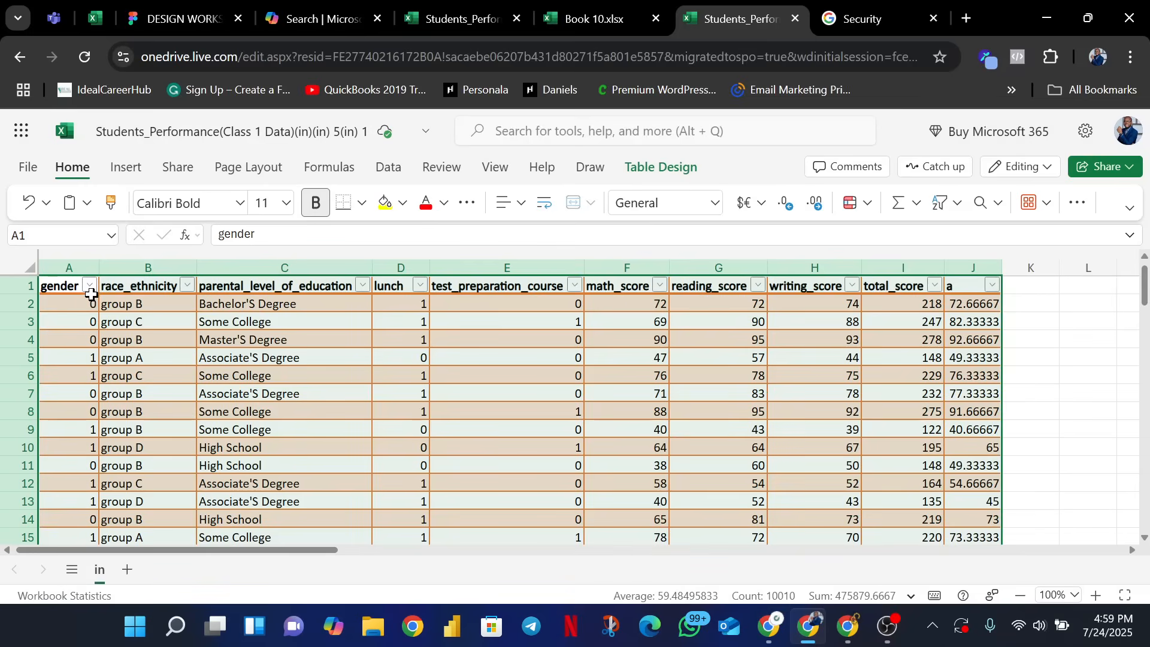
- Deselect the table and show the race_ethnicity header's sort and filter list
click(378, 391)
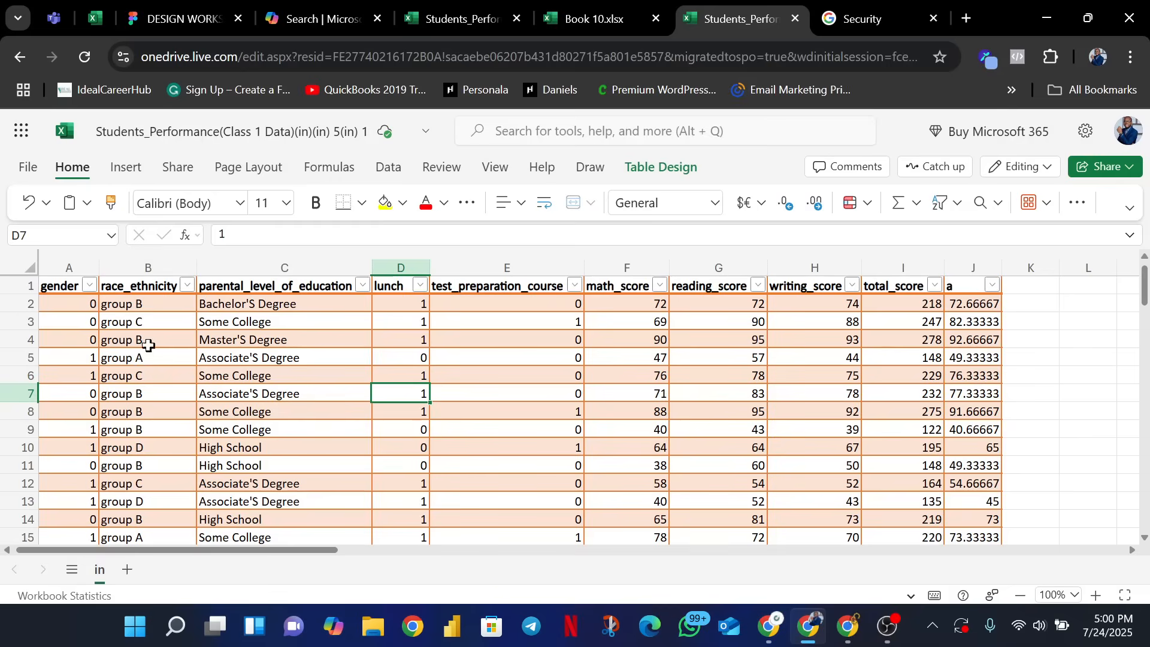
click(188, 286)
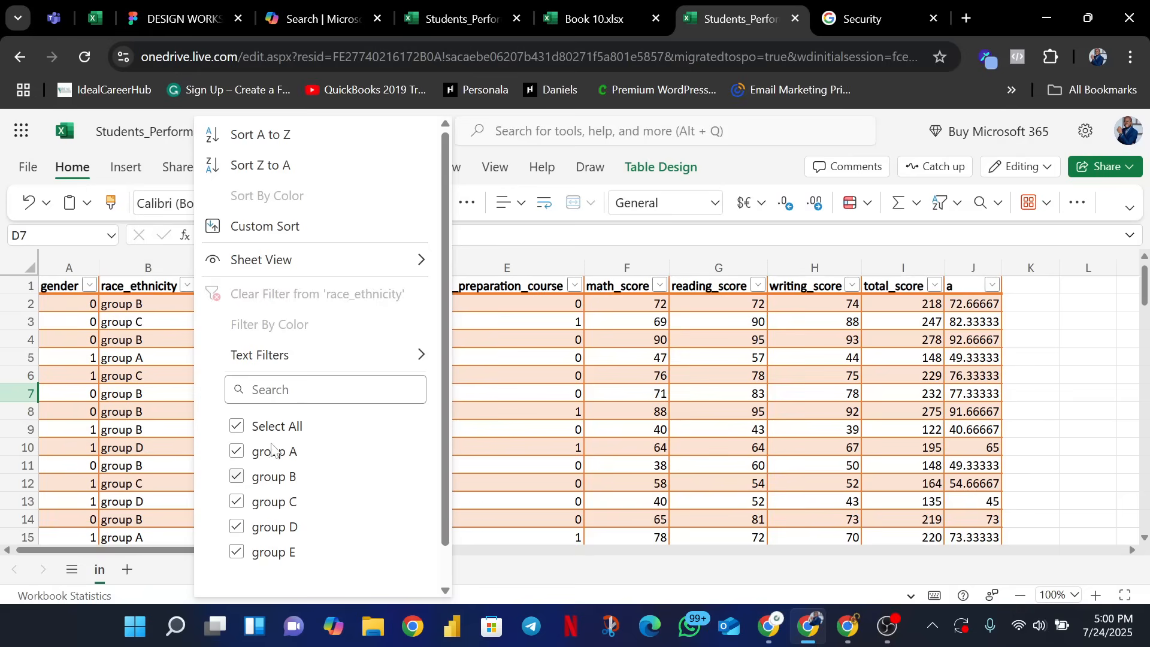
- Filter race_ethnicity to group A only, leaving 89 of 1000 records visible
click(236, 428)
click(237, 453)
scroll(363, 490, down, 1)
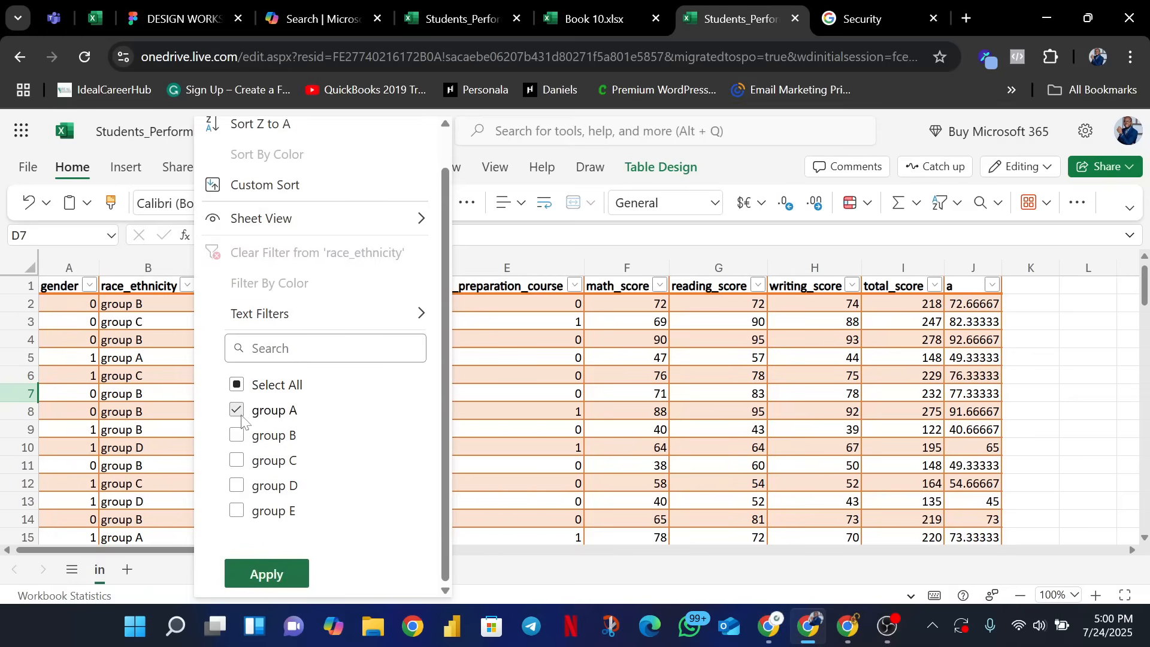
click(270, 584)
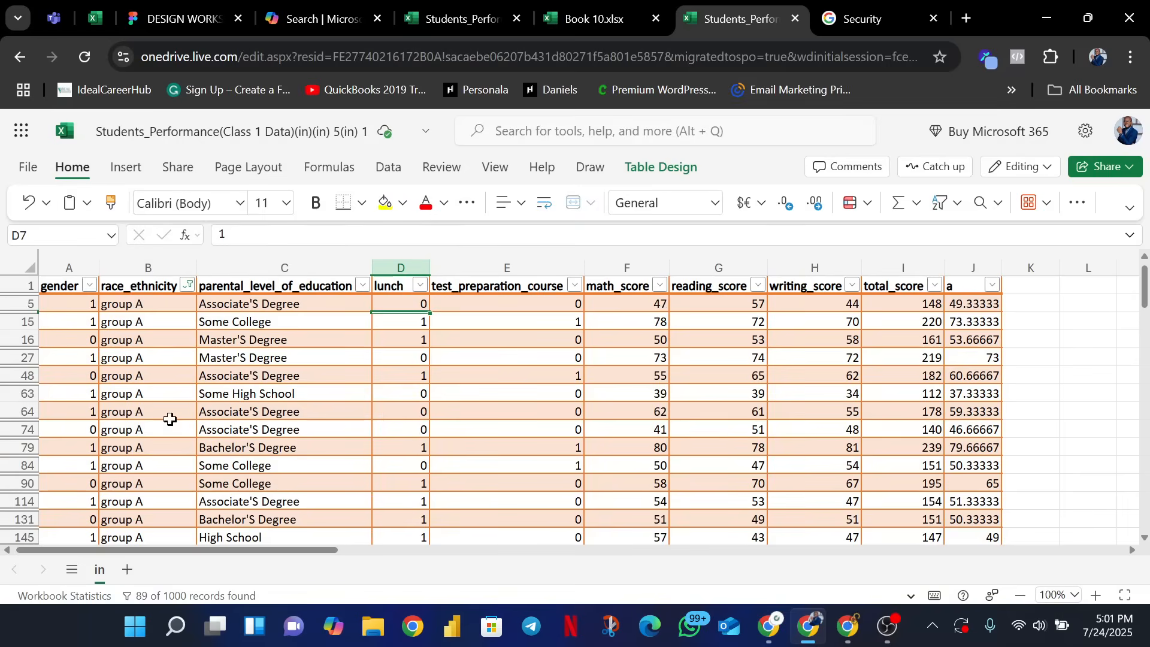
scroll(178, 461, down, 5)
scroll(178, 461, down, 10)
scroll(179, 452, up, 20)
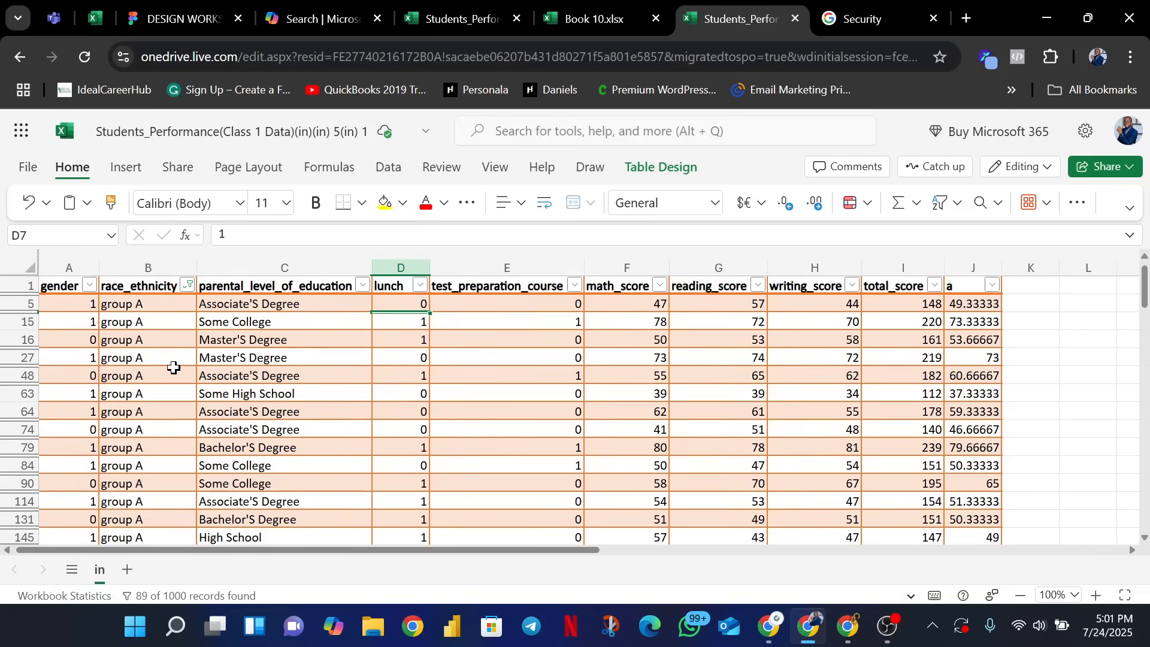
- Reselect all race_ethnicity groups so rows from groups A through E show again
click(189, 285)
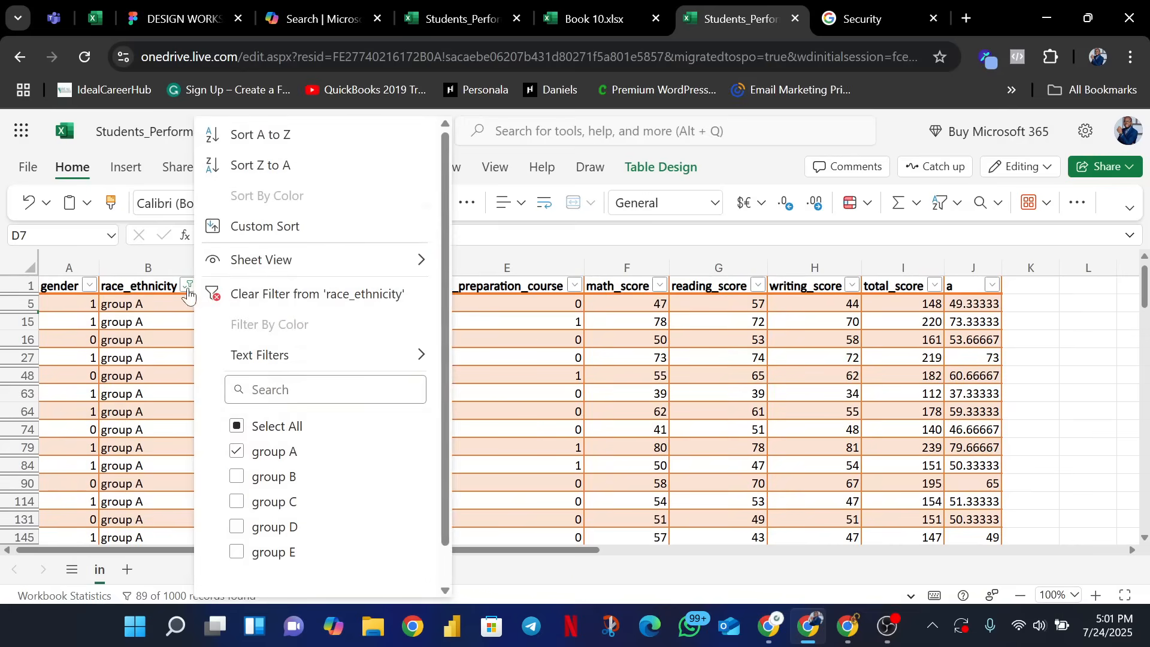
click(236, 476)
click(239, 431)
scroll(411, 547, down, 1)
click(264, 574)
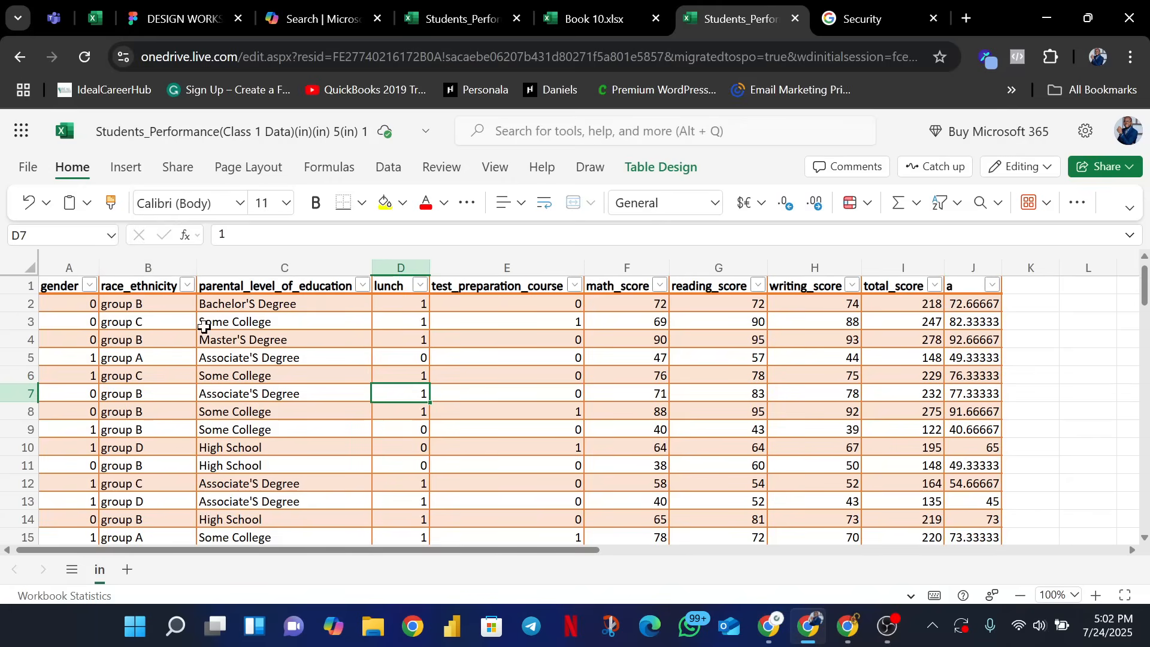
click(187, 285)
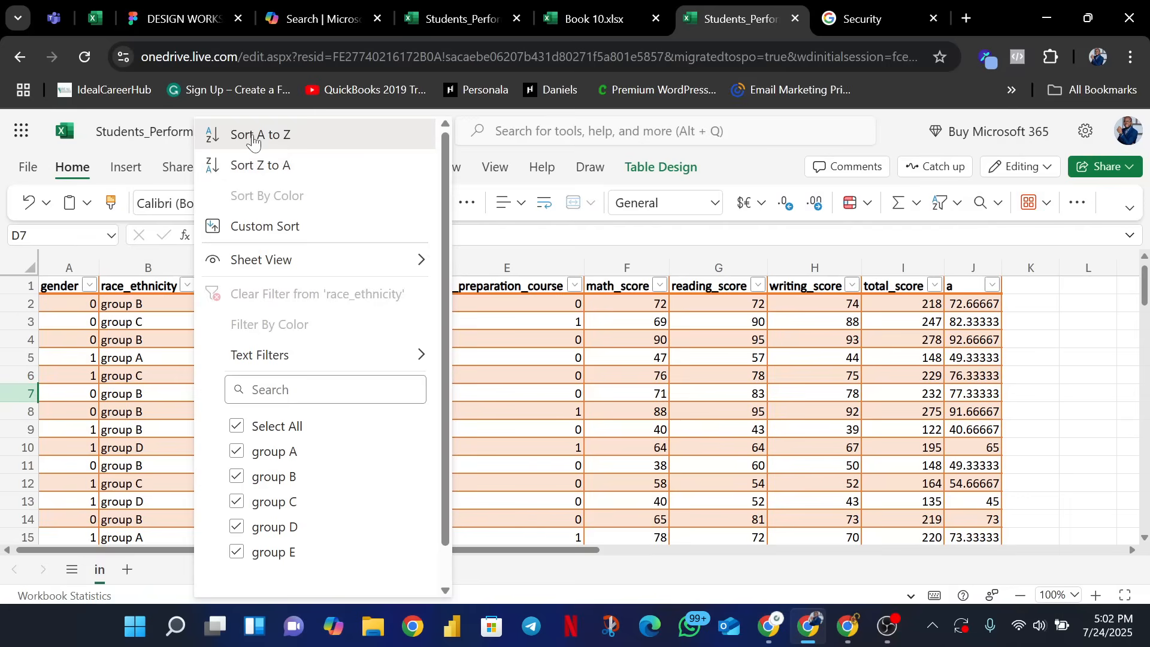
- Sort the table by race_ethnicity A to Z so group A rows come first
click(282, 135)
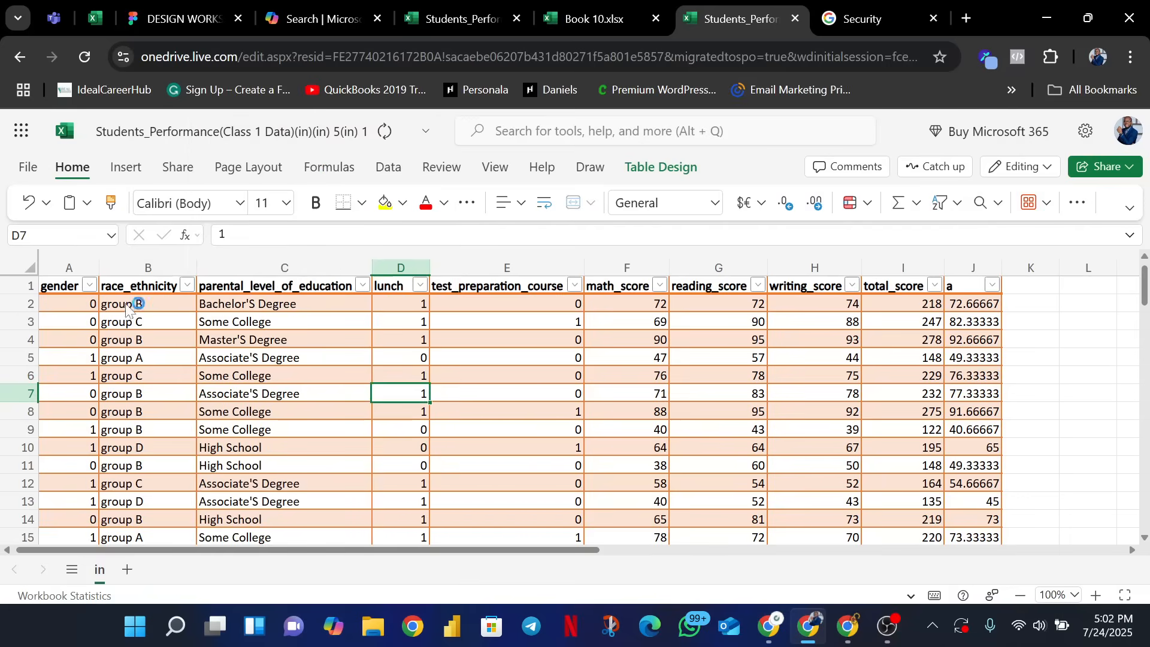
scroll(145, 322, down, 10)
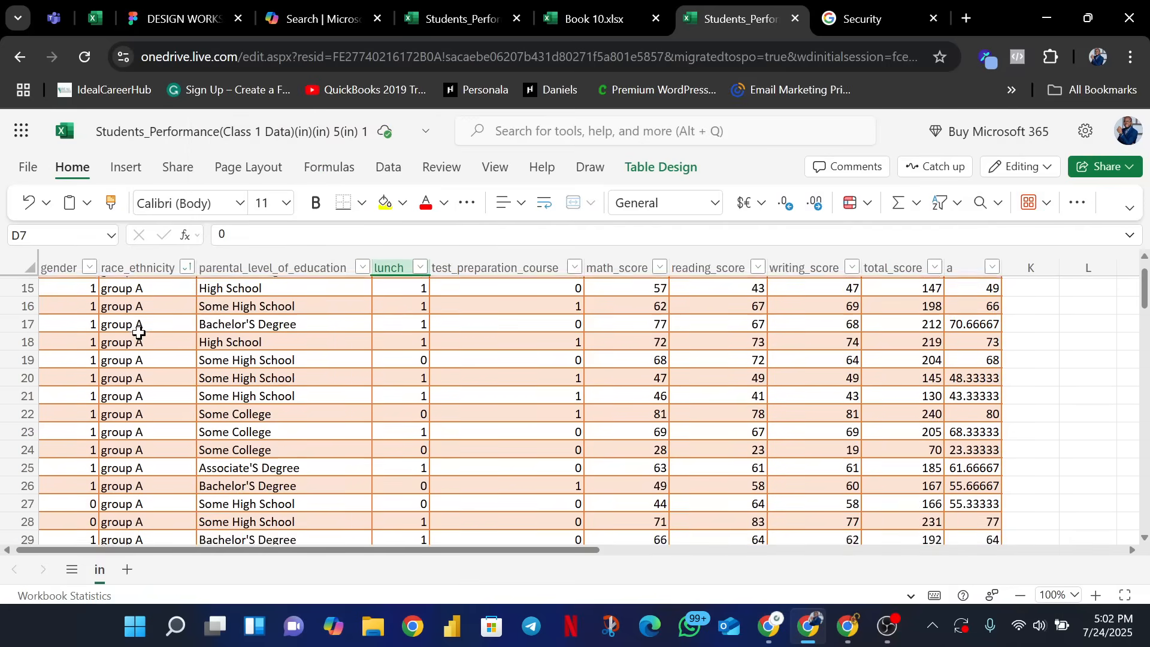
scroll(145, 322, down, 11)
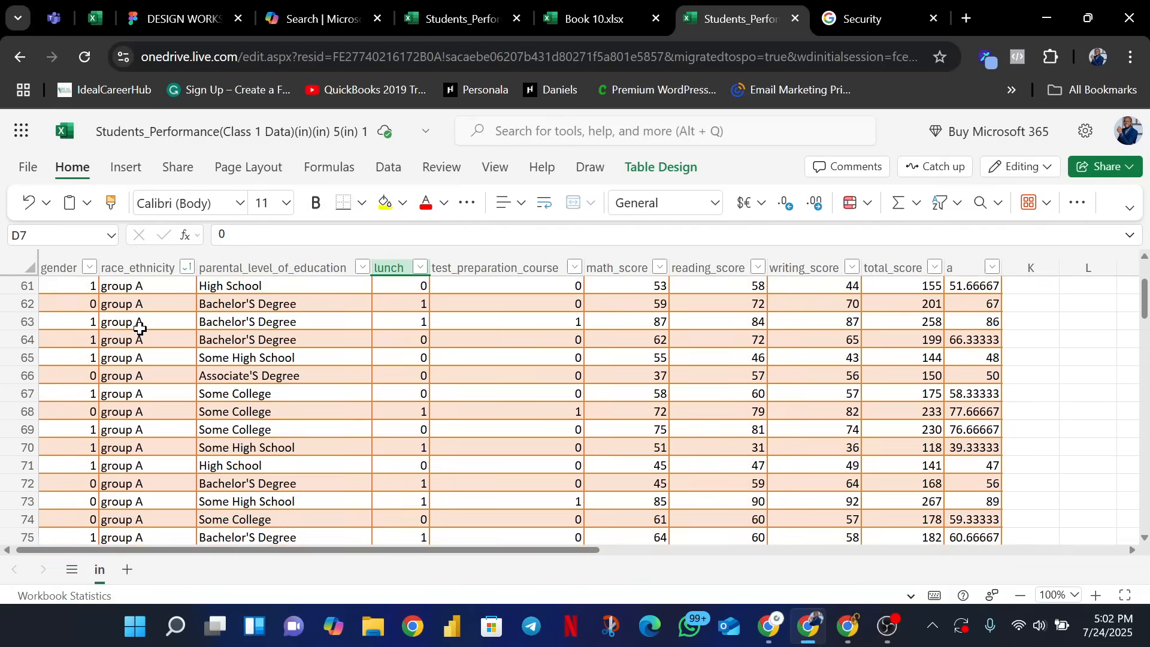
- Zoom the sheet in three levels and scroll through the sorted records
click(1096, 594)
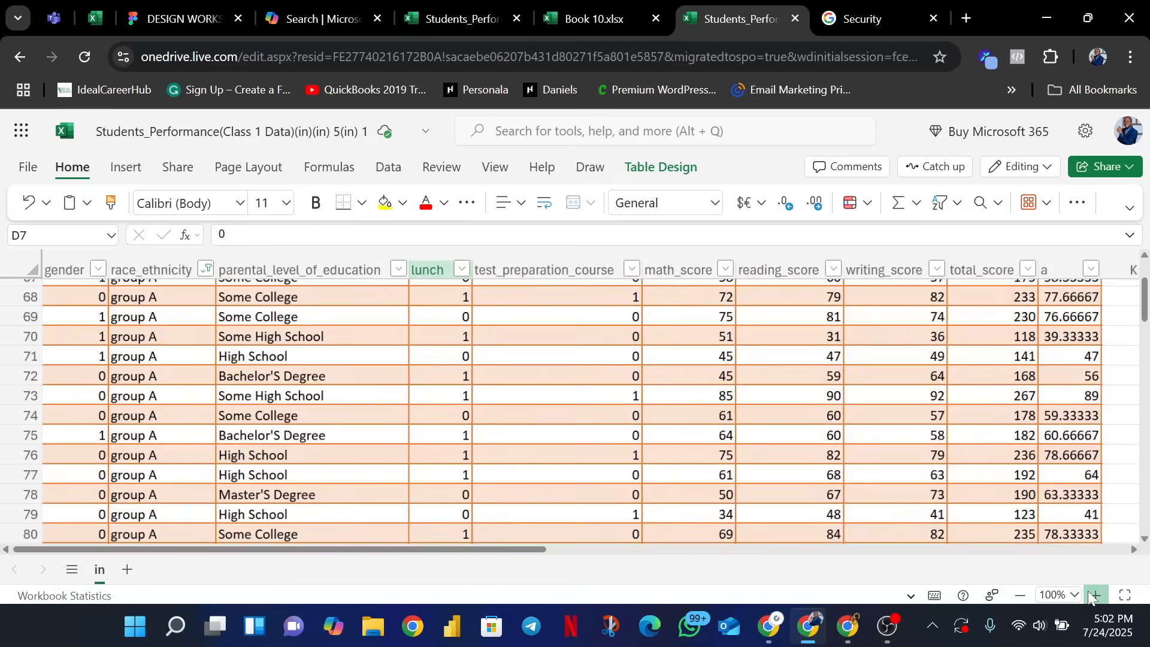
click(1097, 595)
click(1096, 595)
scroll(177, 379, down, 12)
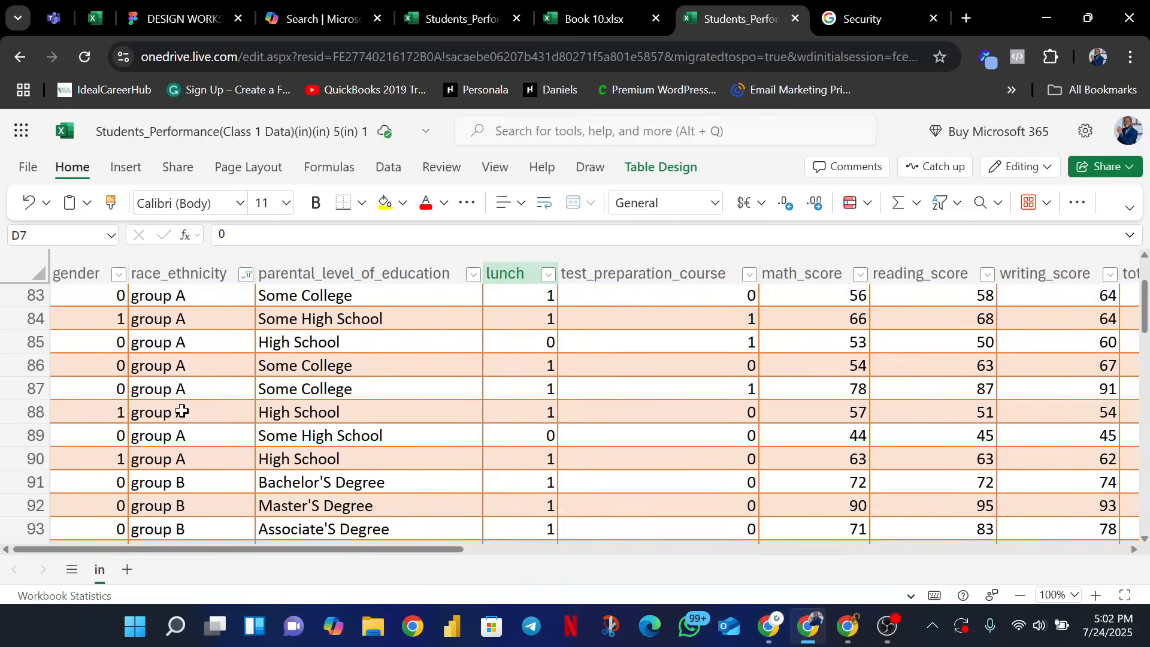
scroll(179, 413, up, 3)
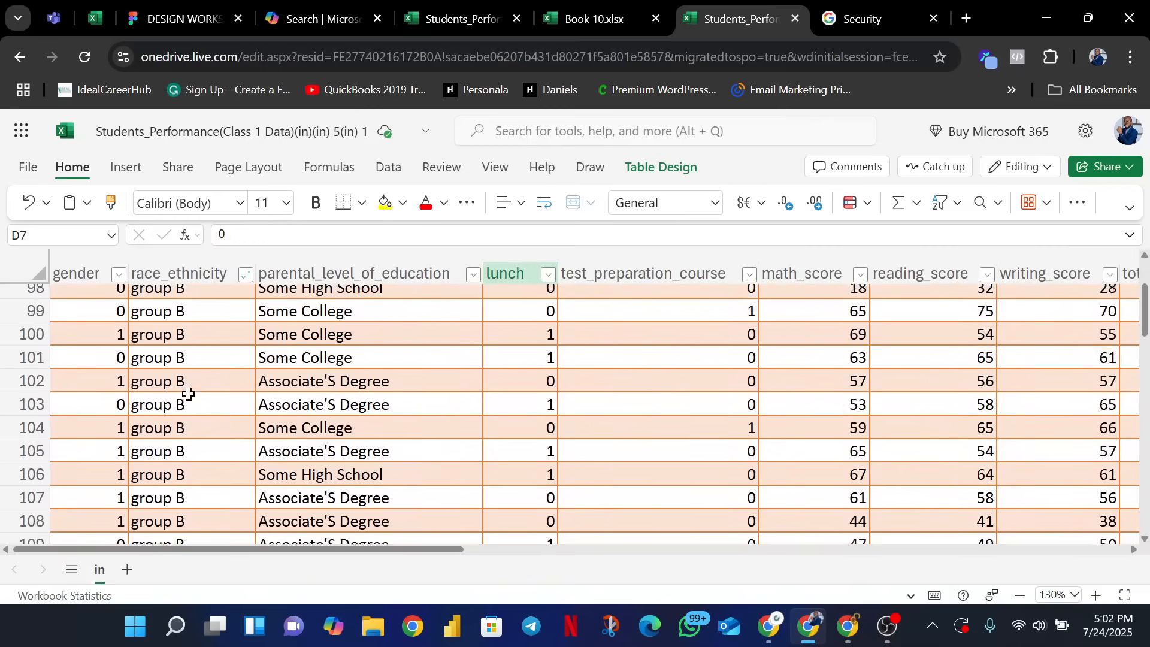
scroll(184, 407, down, 10)
scroll(187, 402, down, 14)
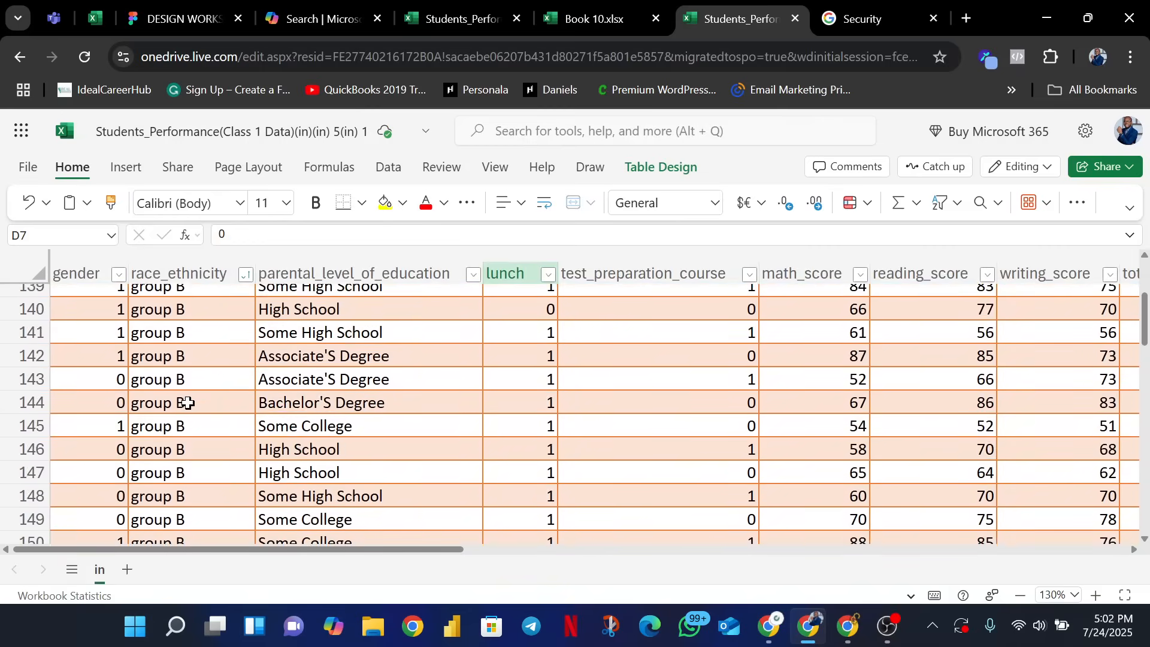
scroll(185, 386, up, 1)
scroll(185, 387, up, 20)
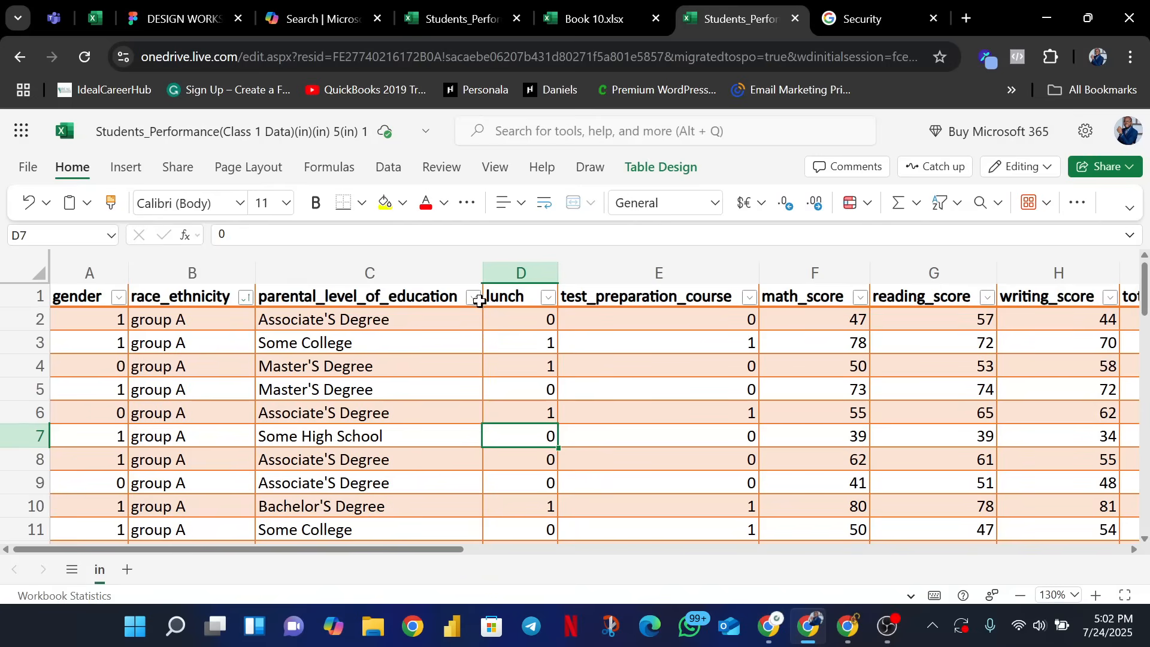
- Sort parental_level_of_education A to Z so group A rows start with Associate's Degree
click(473, 298)
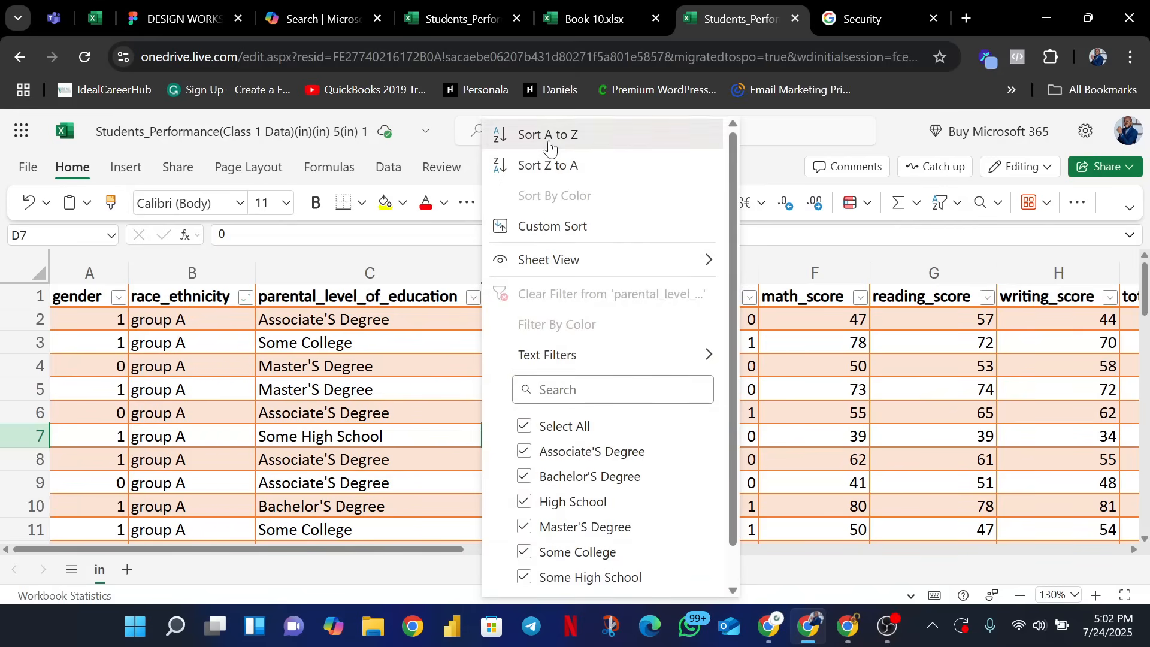
key(Escape)
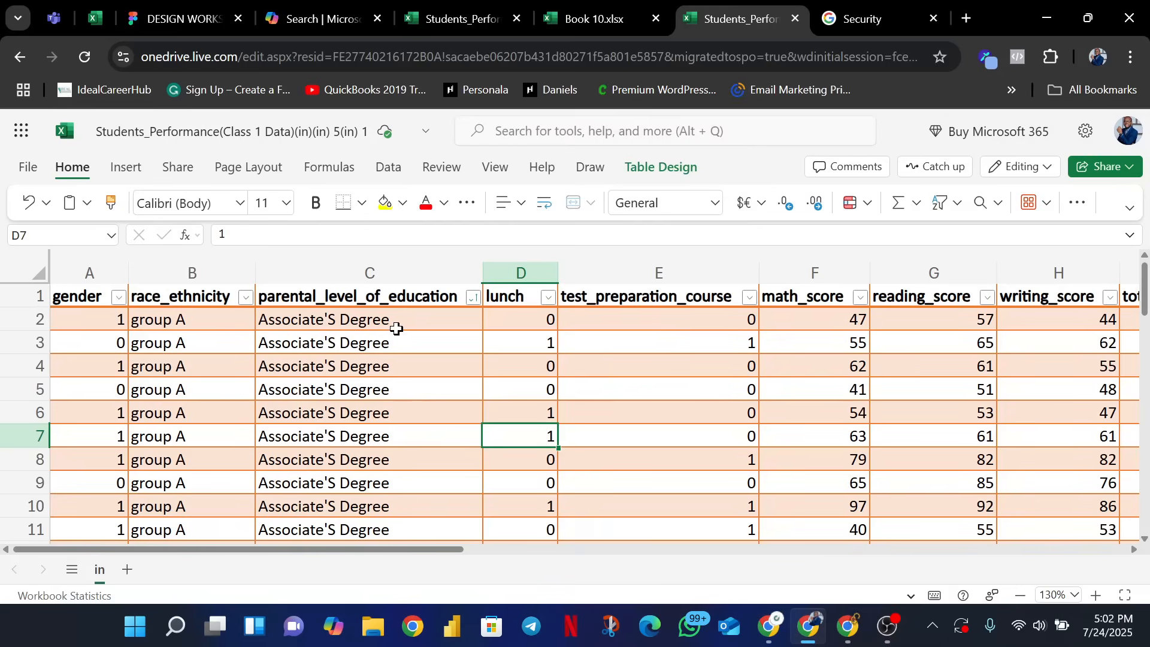
scroll(332, 395, down, 11)
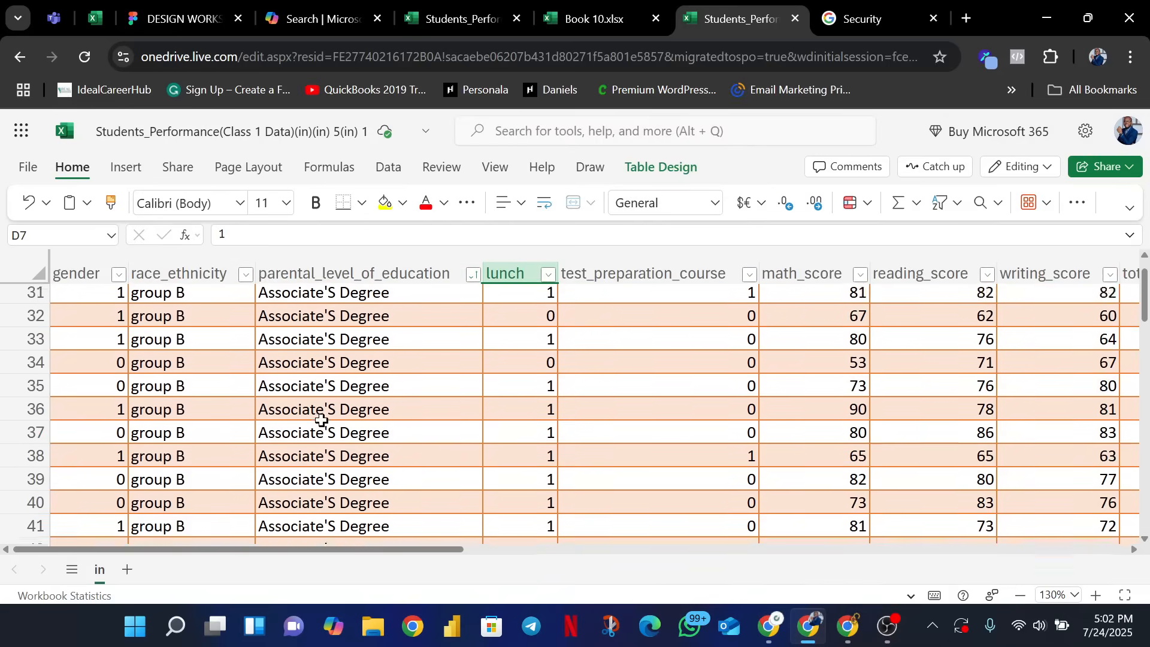
scroll(339, 447, down, 6)
scroll(341, 413, up, 17)
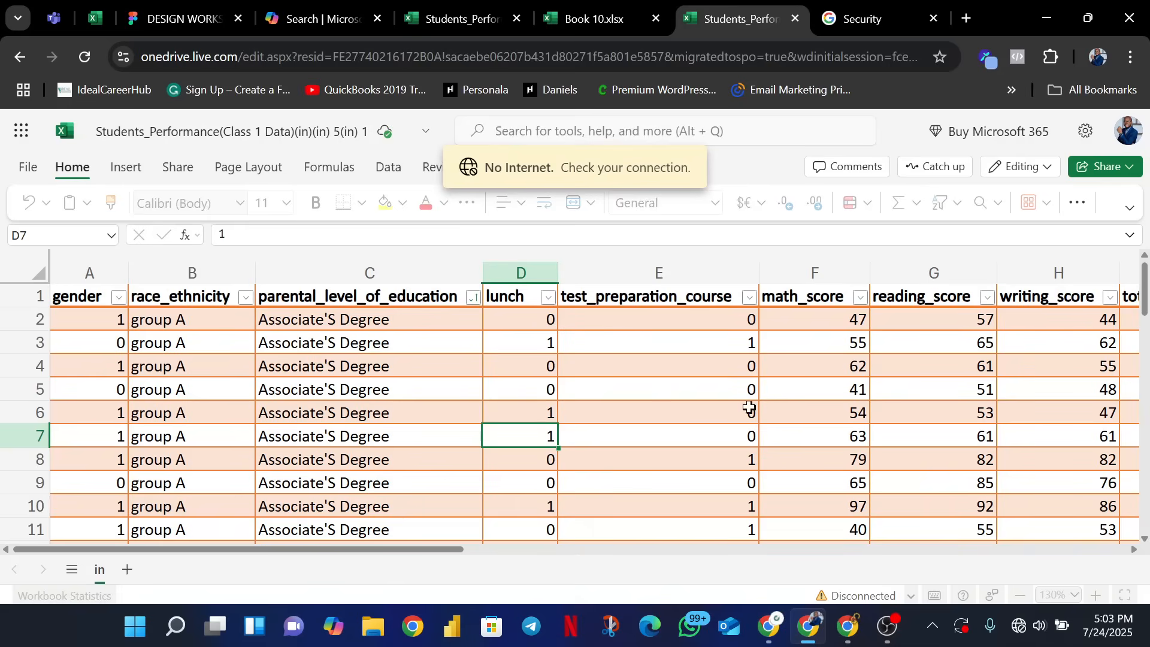
- Connect the PC to the IDEALNOVATE AIRNET Wi-Fi network so the workbook shows Connected
click(1018, 627)
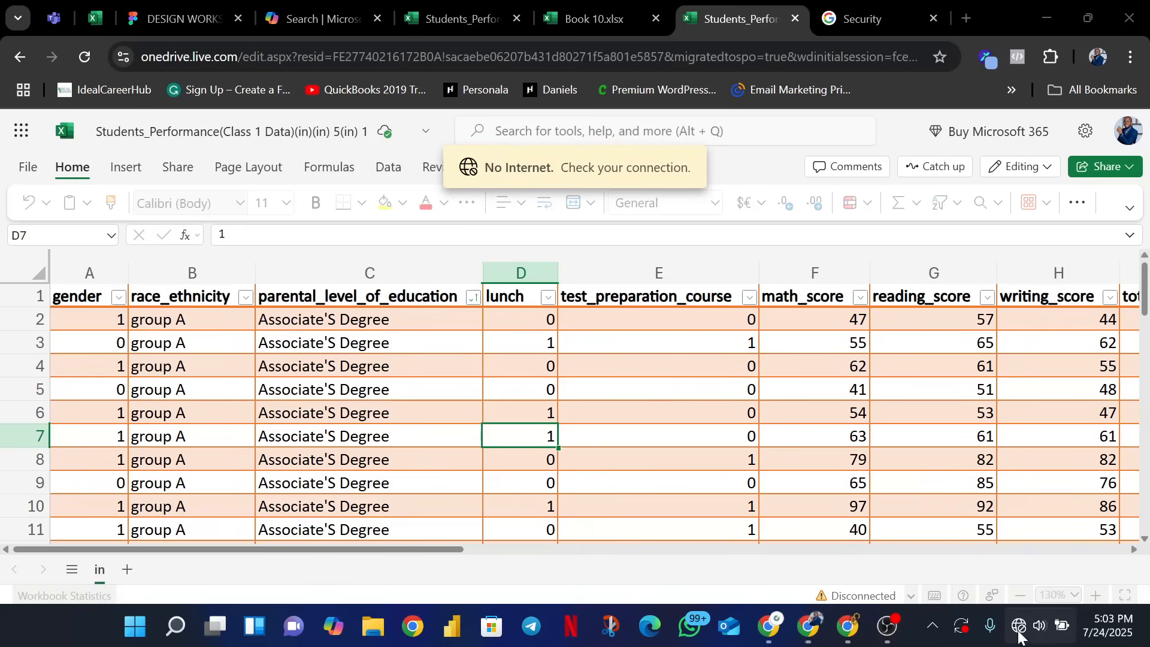
click(898, 201)
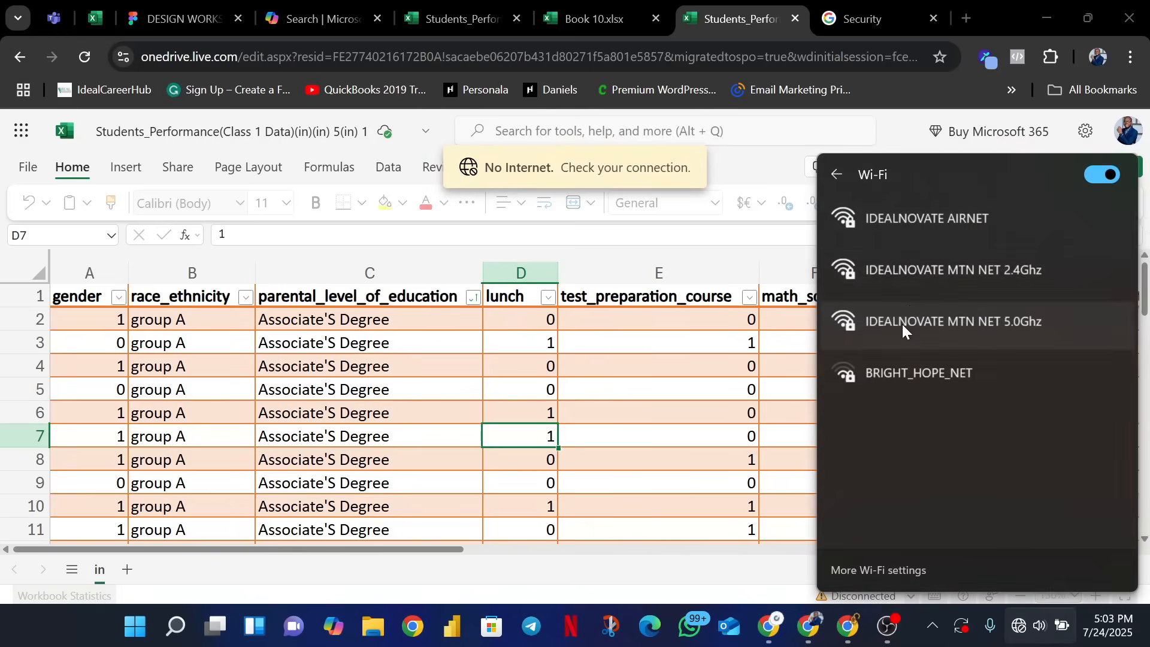
click(945, 224)
click(1024, 297)
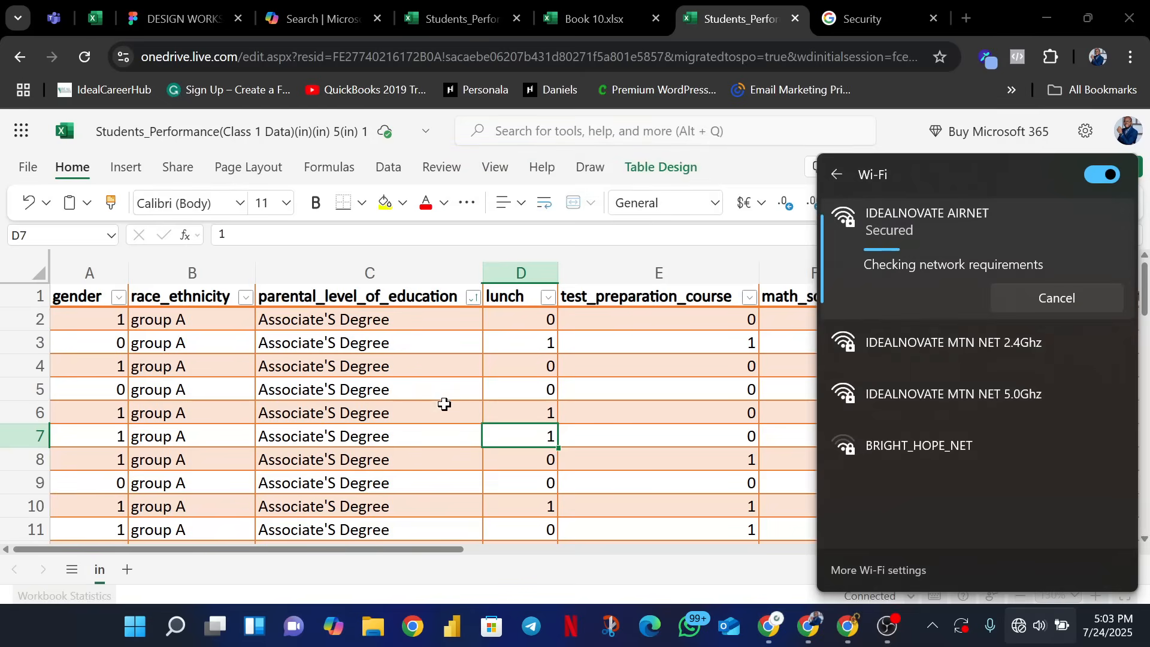
click(1019, 629)
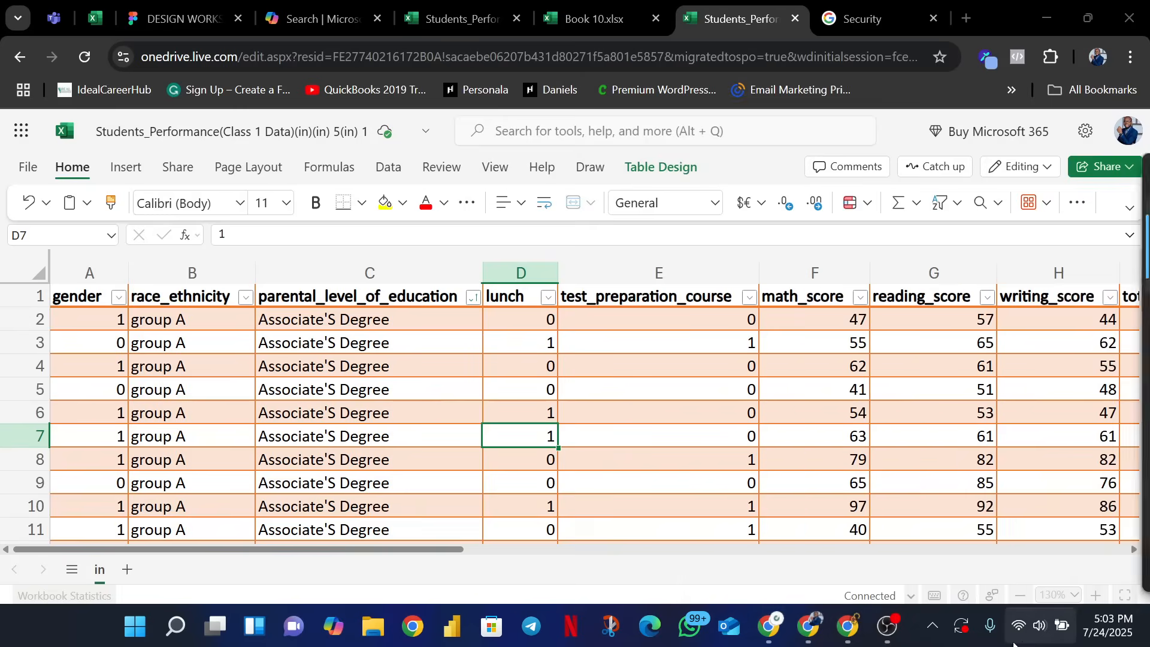
click(473, 298)
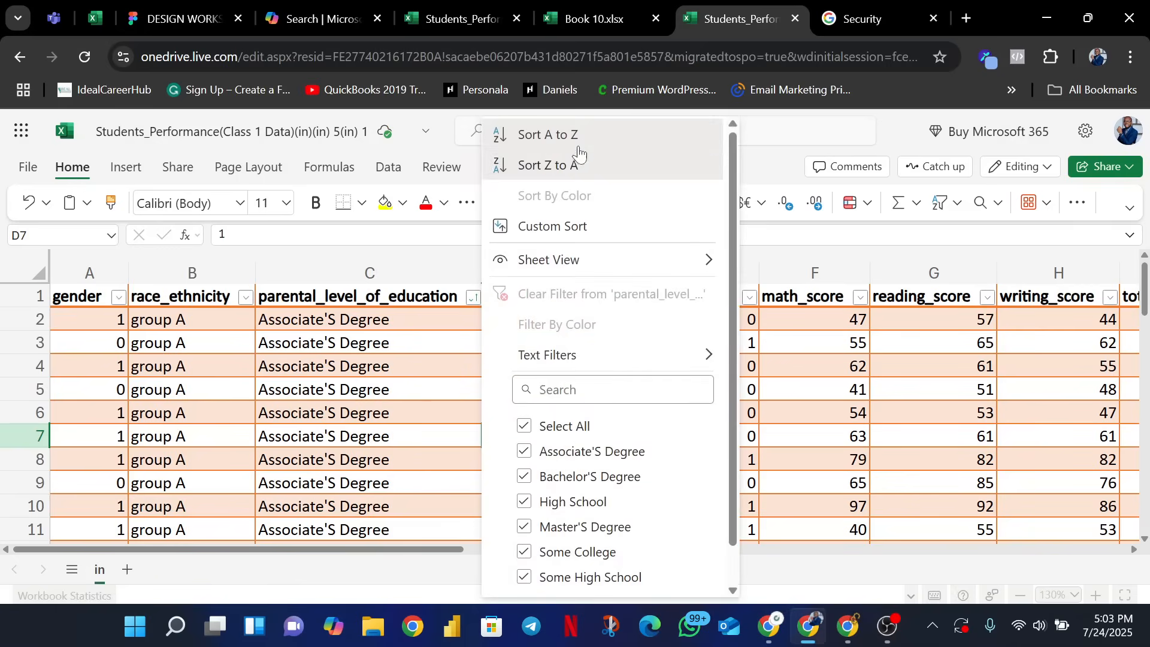
click(601, 141)
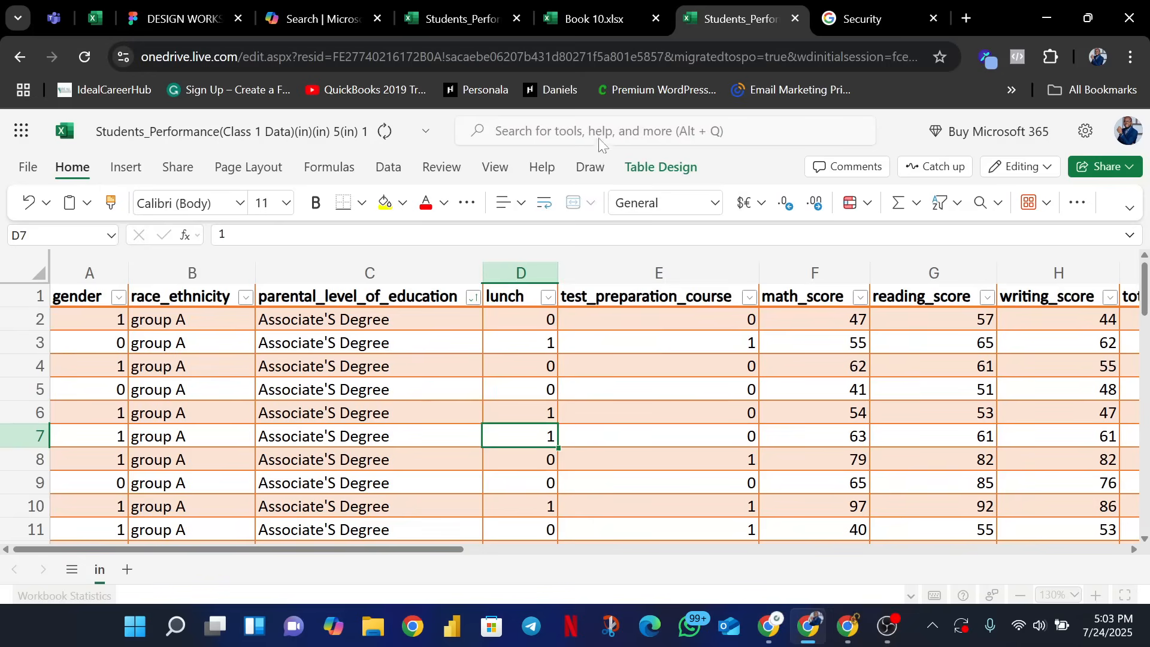
click(474, 298)
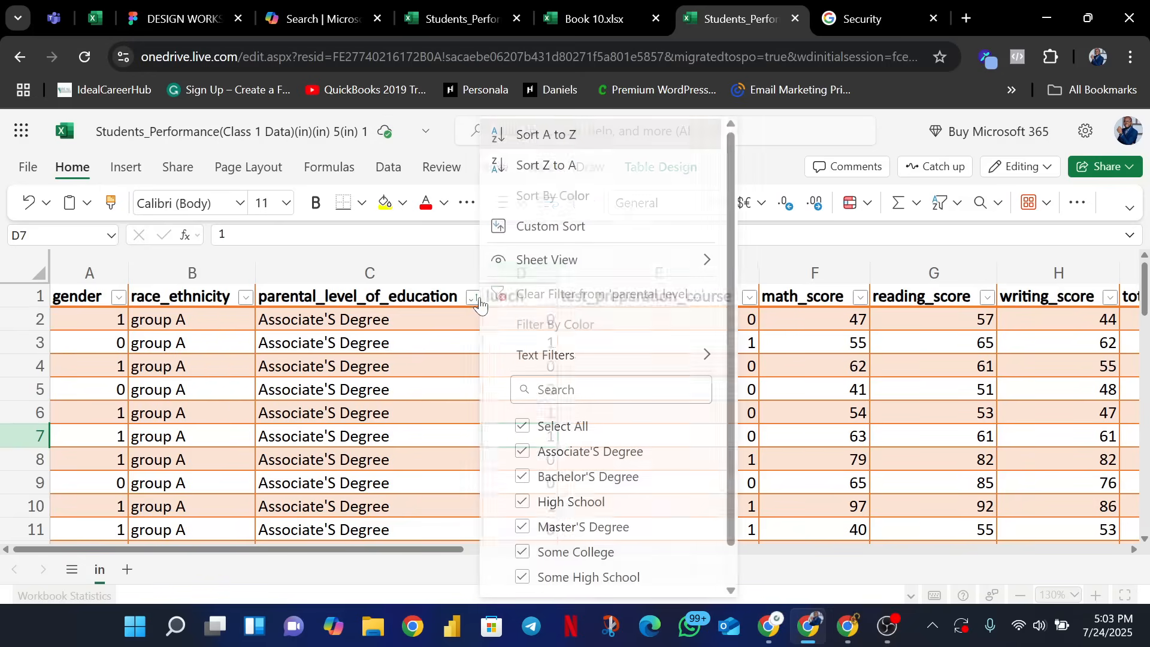
click(617, 230)
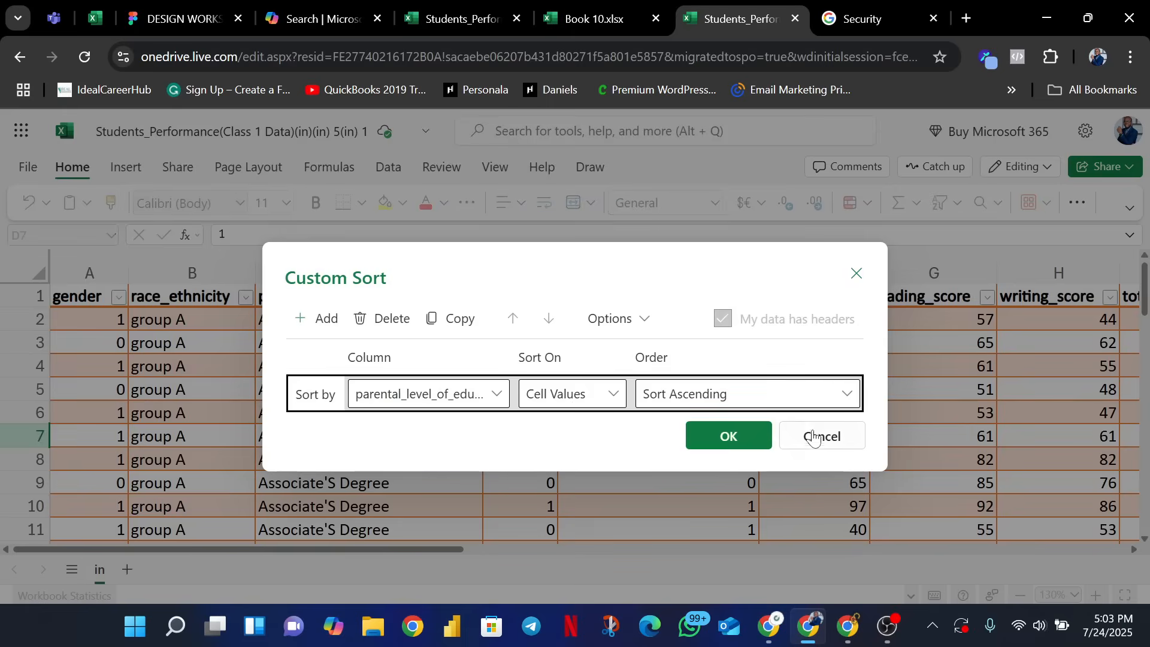
click(818, 436)
click(471, 300)
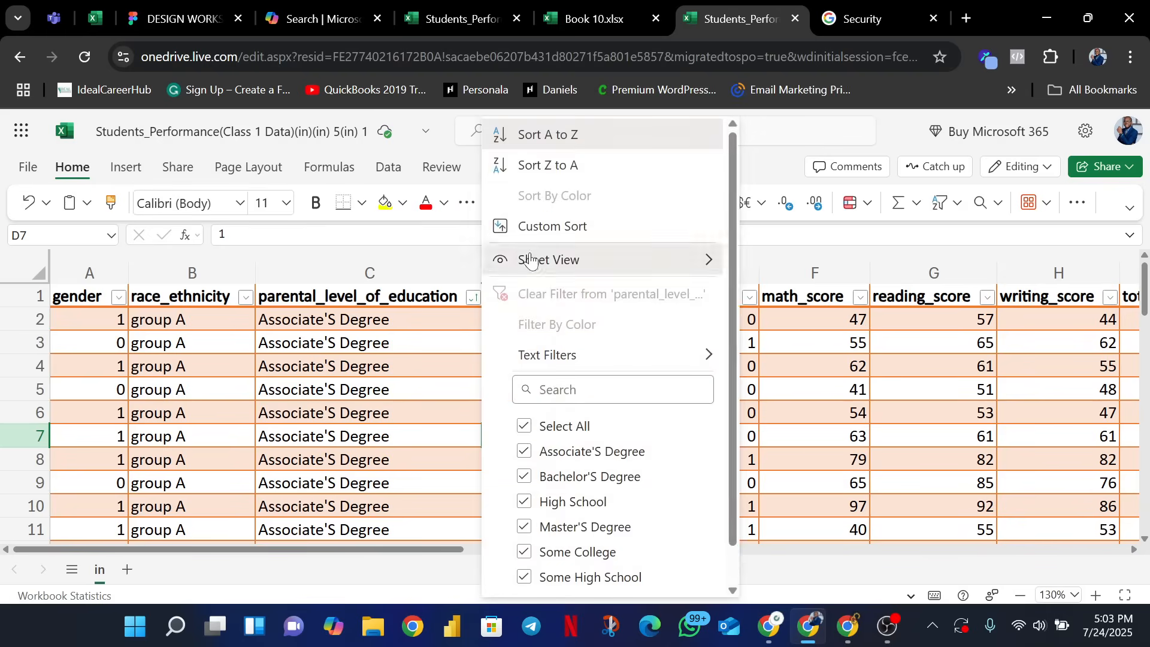
click(557, 167)
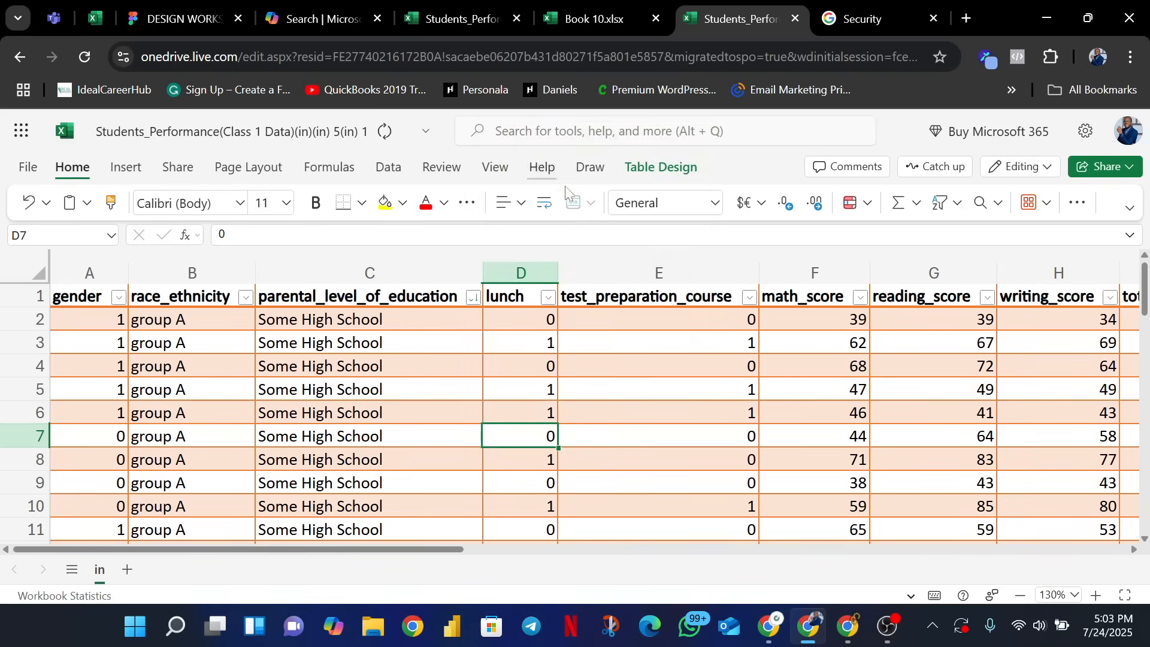
click(473, 297)
click(557, 136)
click(473, 298)
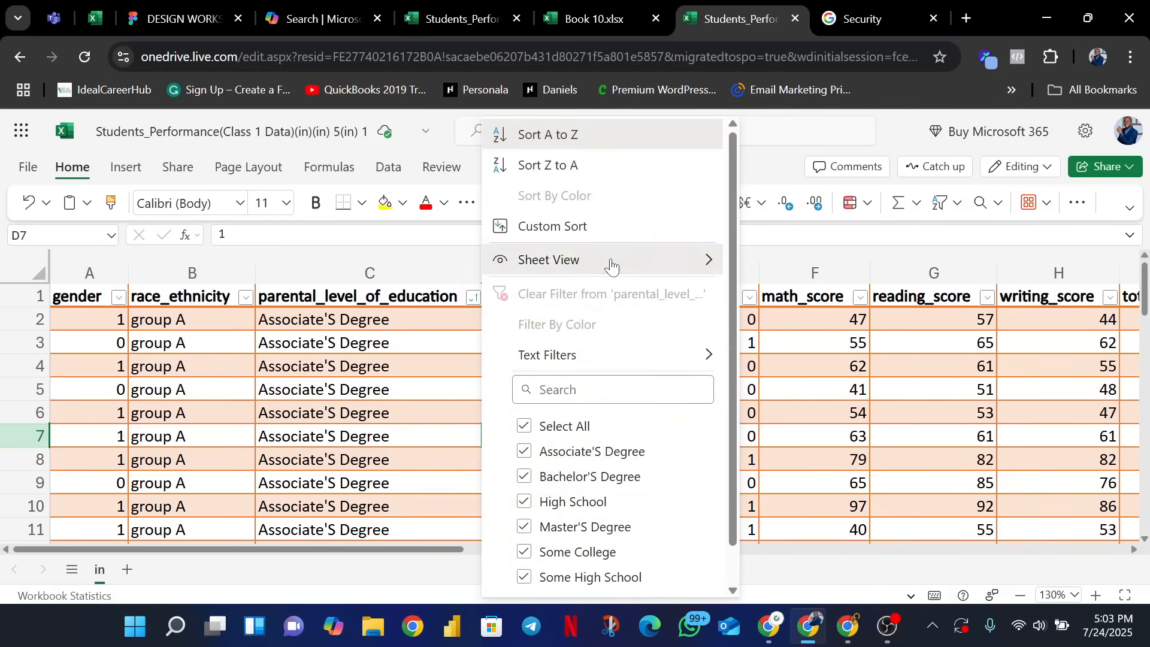
mouse_move(611, 265)
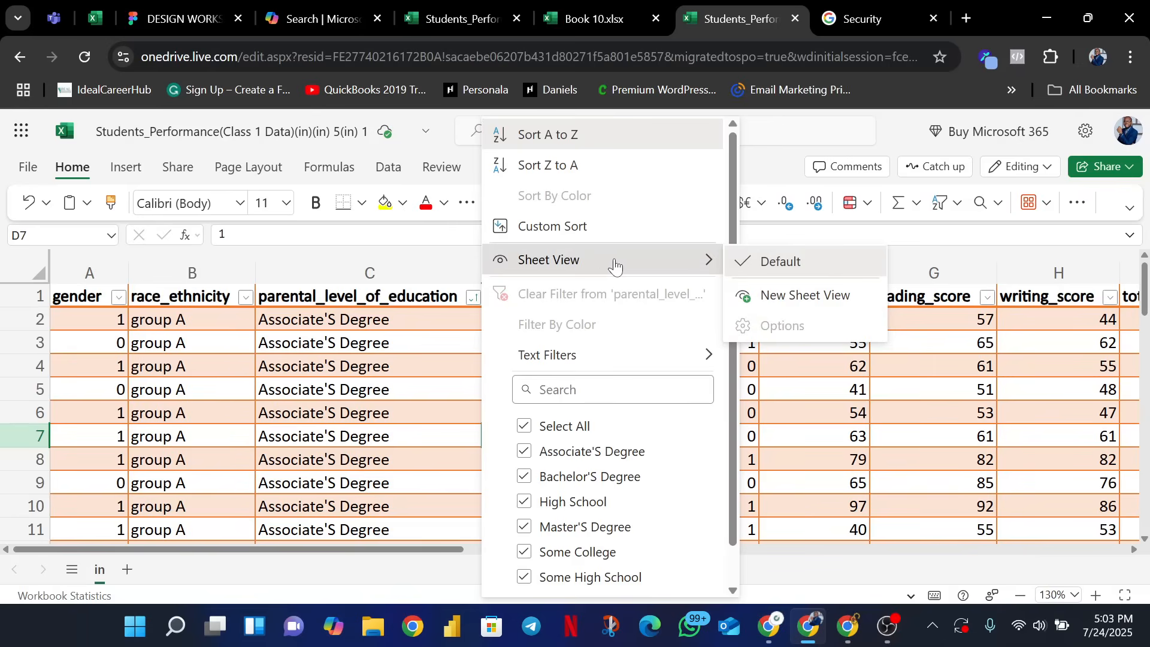
mouse_move(601, 357)
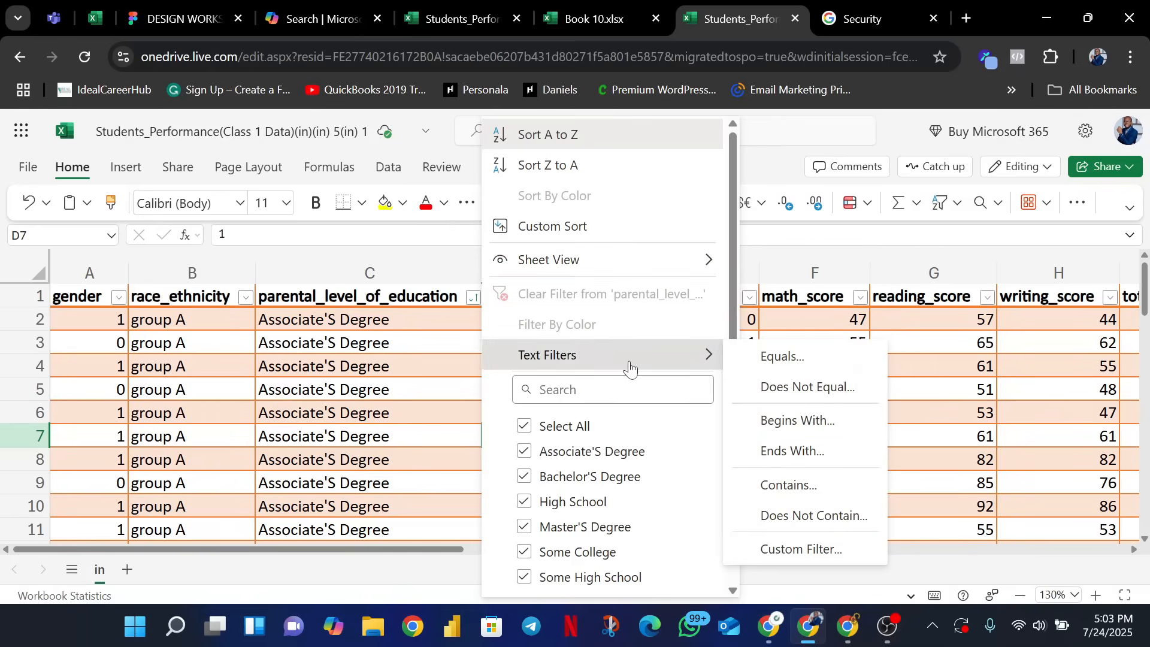
scroll(599, 419, down, 1)
scroll(597, 478, up, 1)
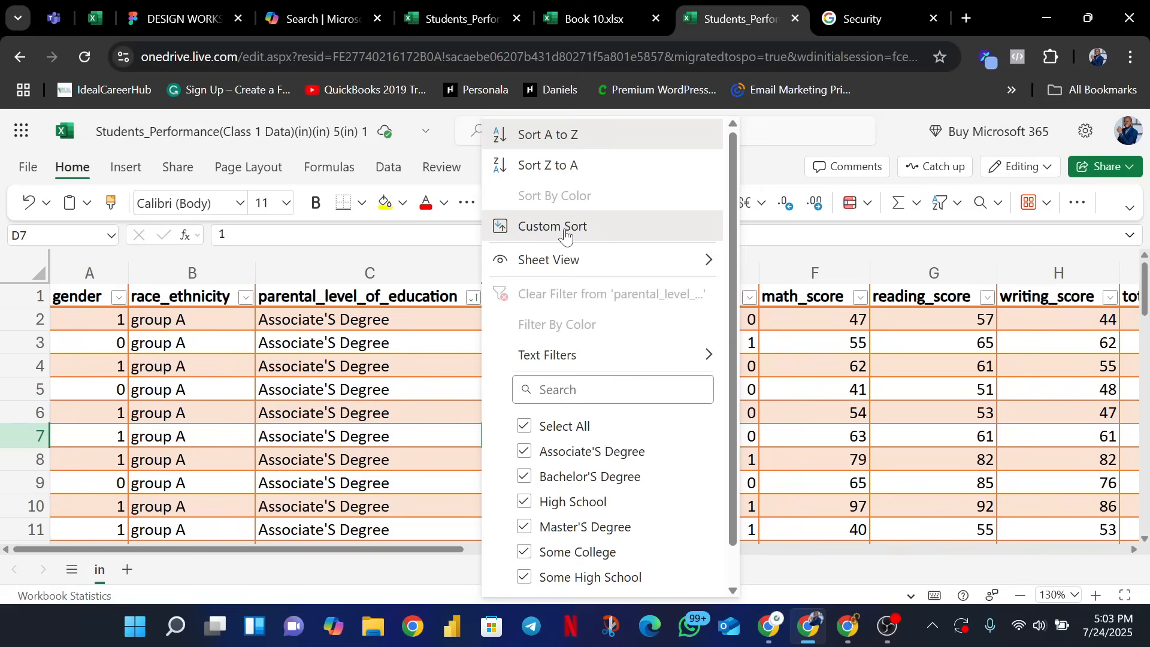
click(541, 134)
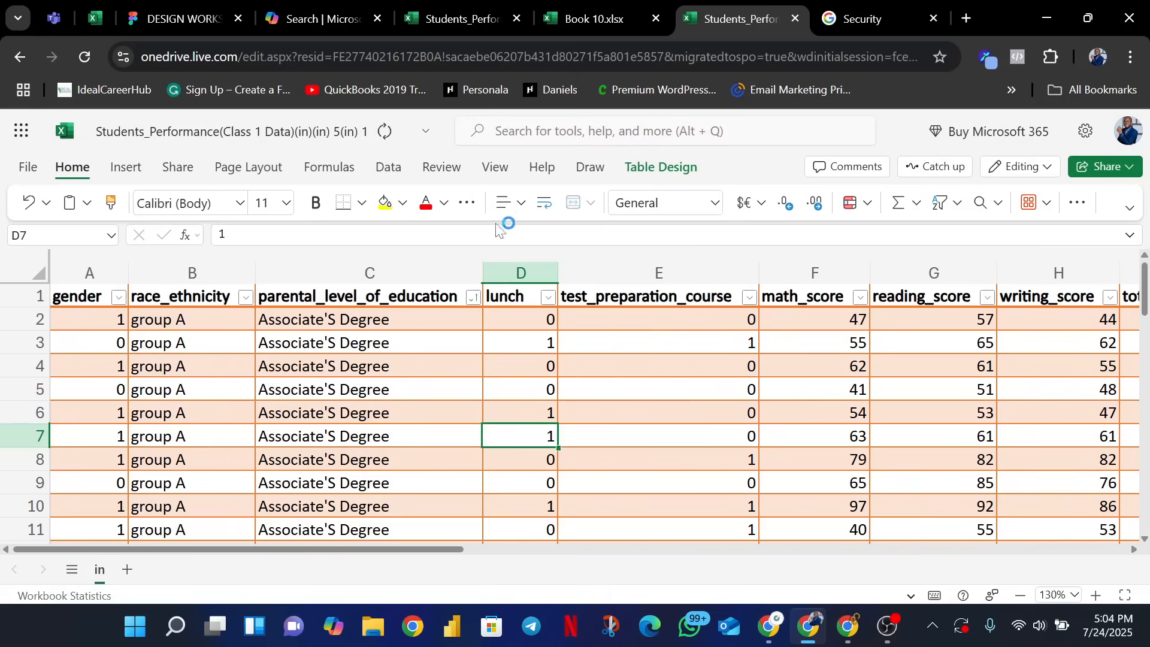
scroll(397, 432, down, 3)
scroll(392, 424, up, 3)
click(475, 298)
click(438, 435)
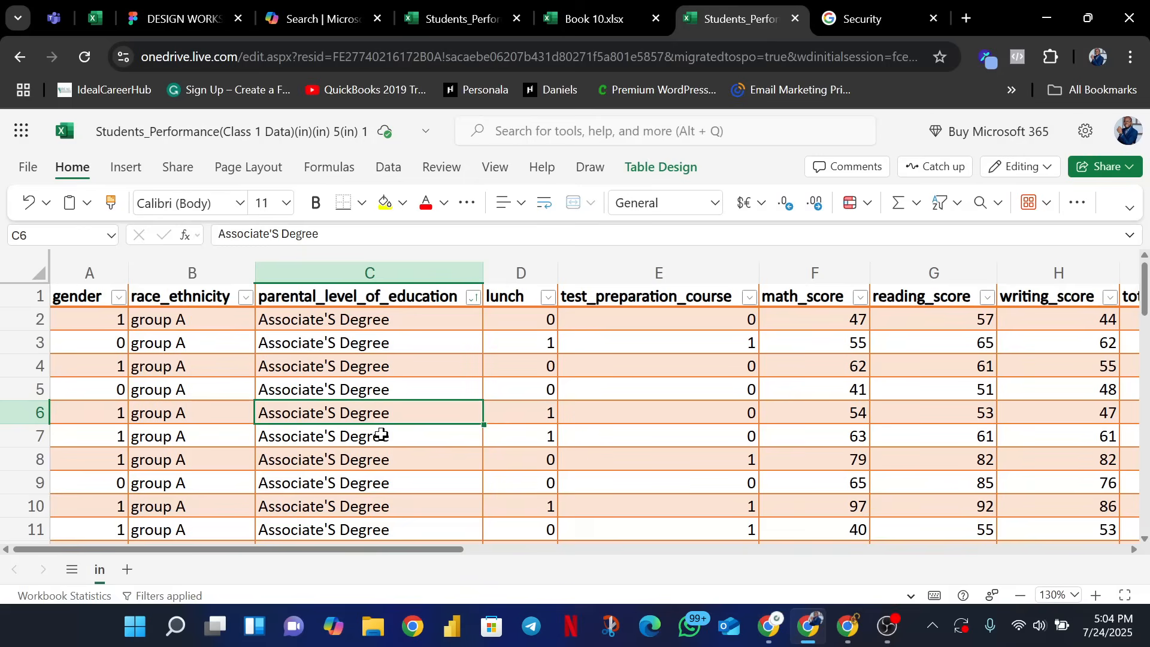
- Zoom the sheet out three steps to 100% so columns through J fit
click(1020, 596)
click(1020, 596)
click(1020, 596)
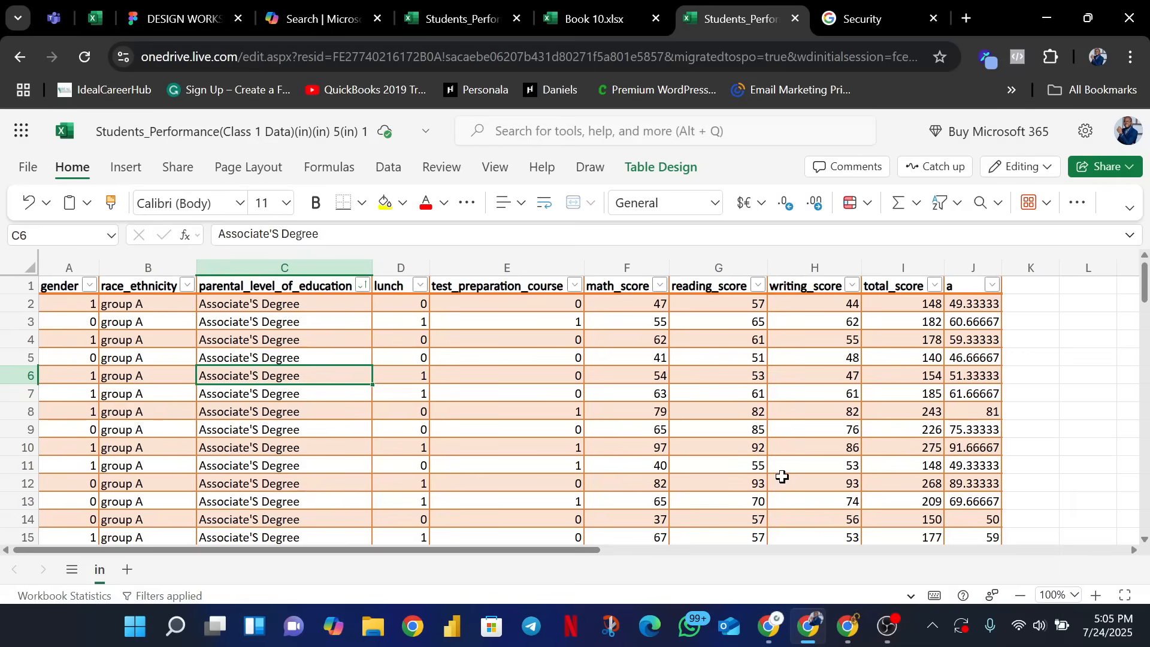
- Check the values in several cells of the test_preparation_course column
click(543, 378)
click(478, 443)
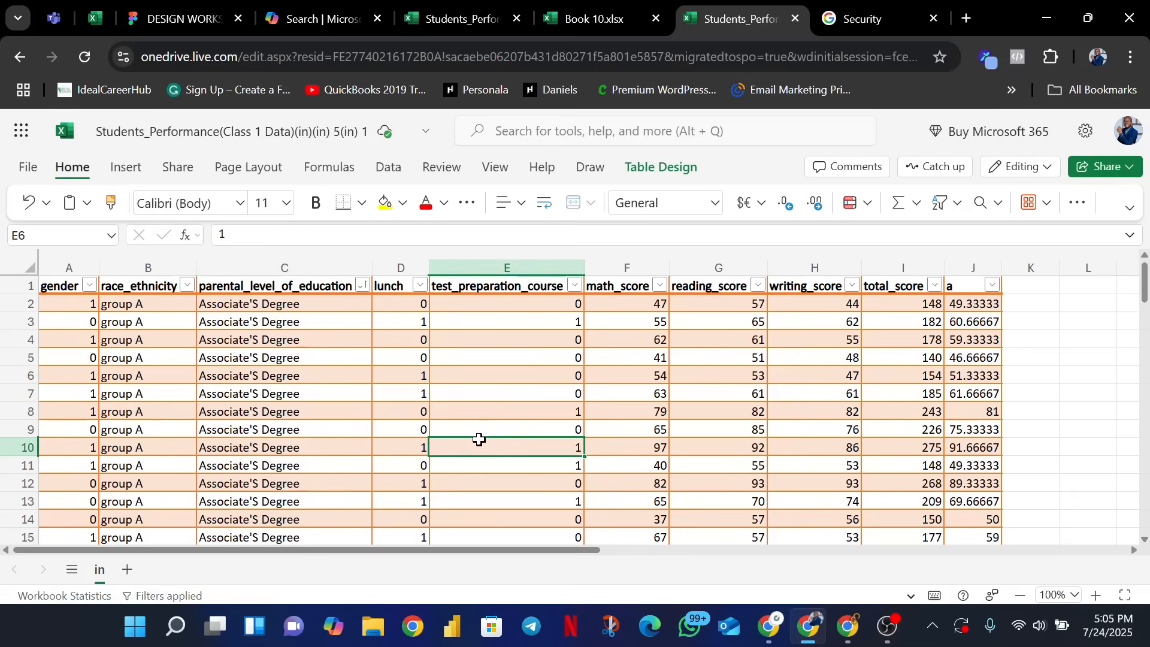
click(488, 417)
click(496, 465)
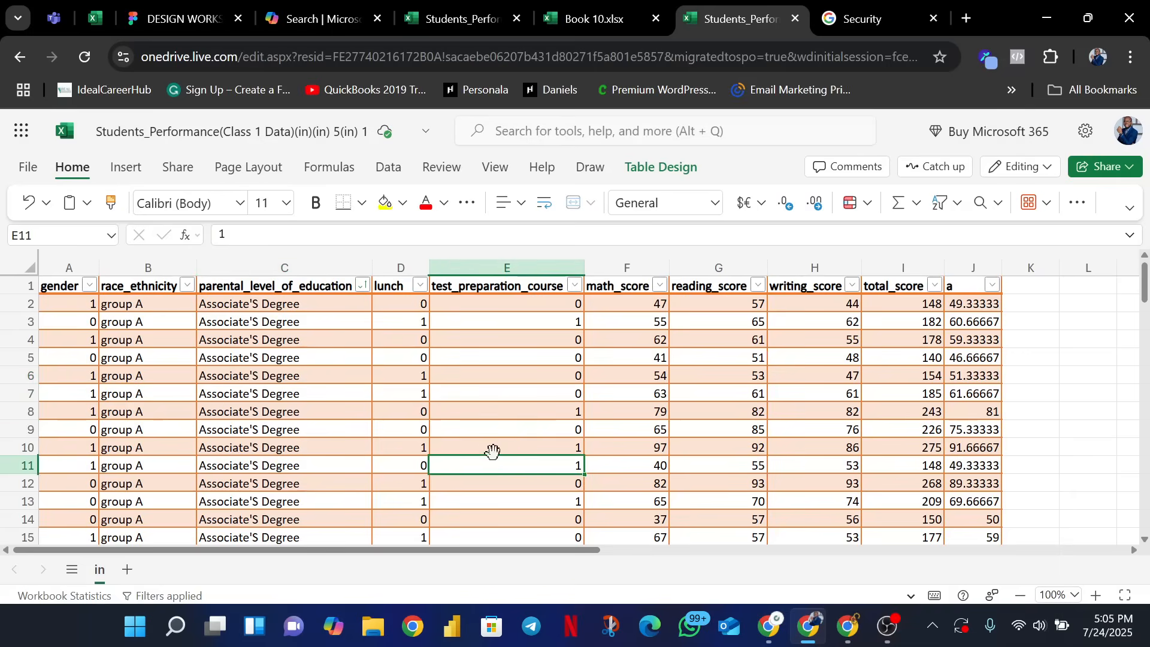
click(480, 429)
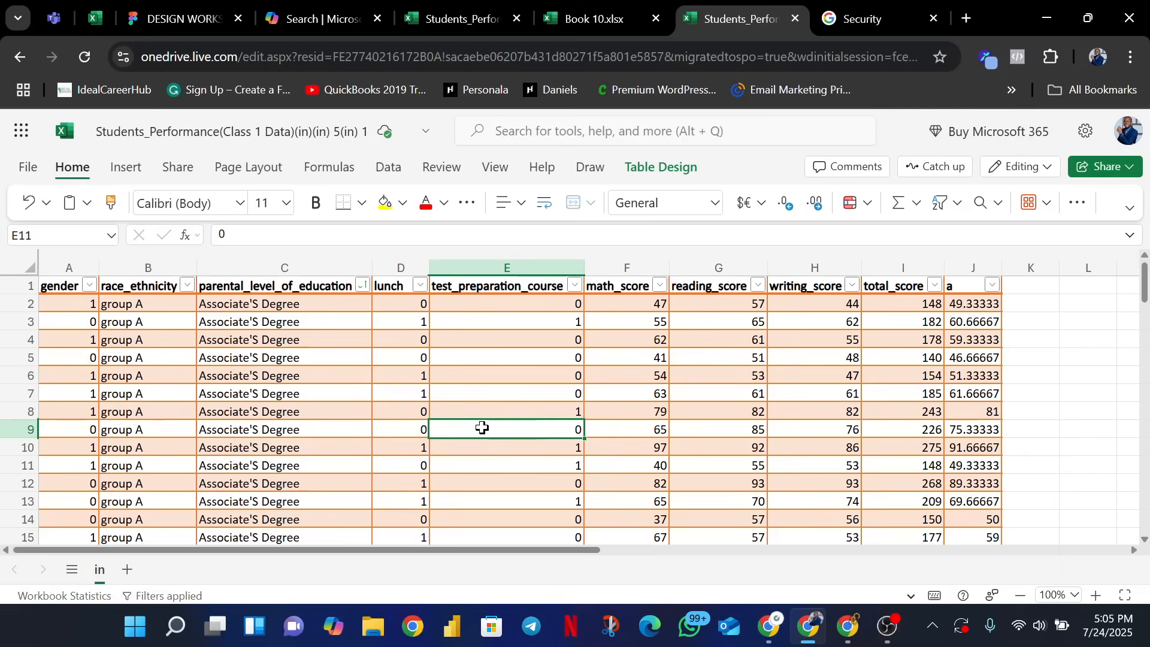
click(482, 405)
click(488, 397)
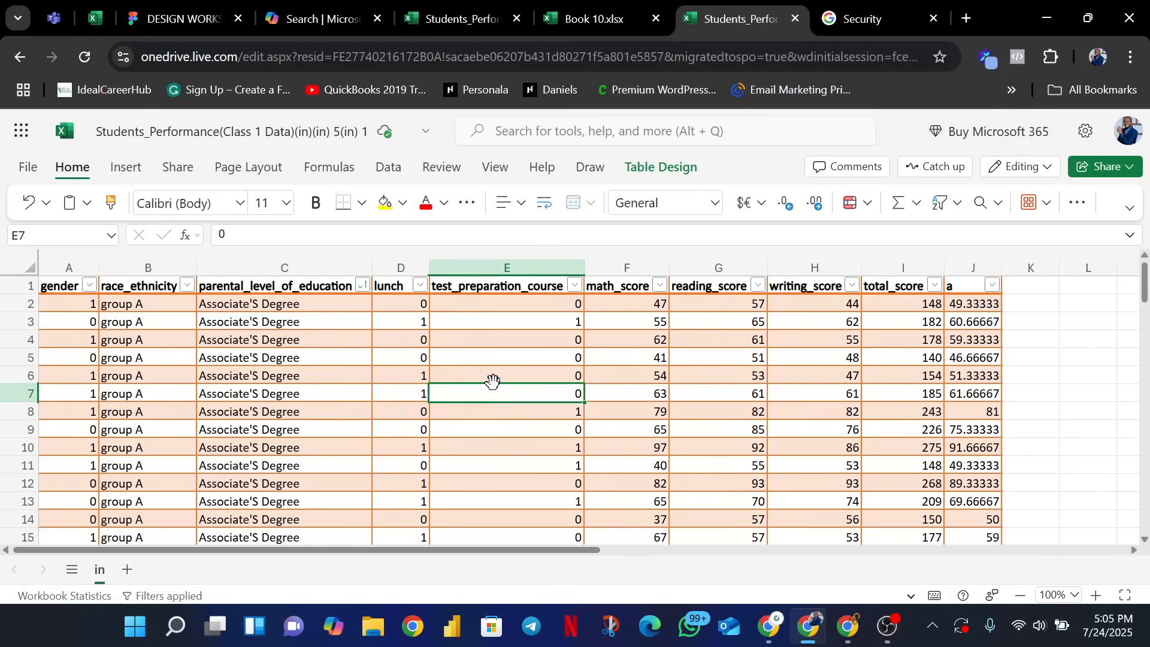
click(493, 383)
click(495, 377)
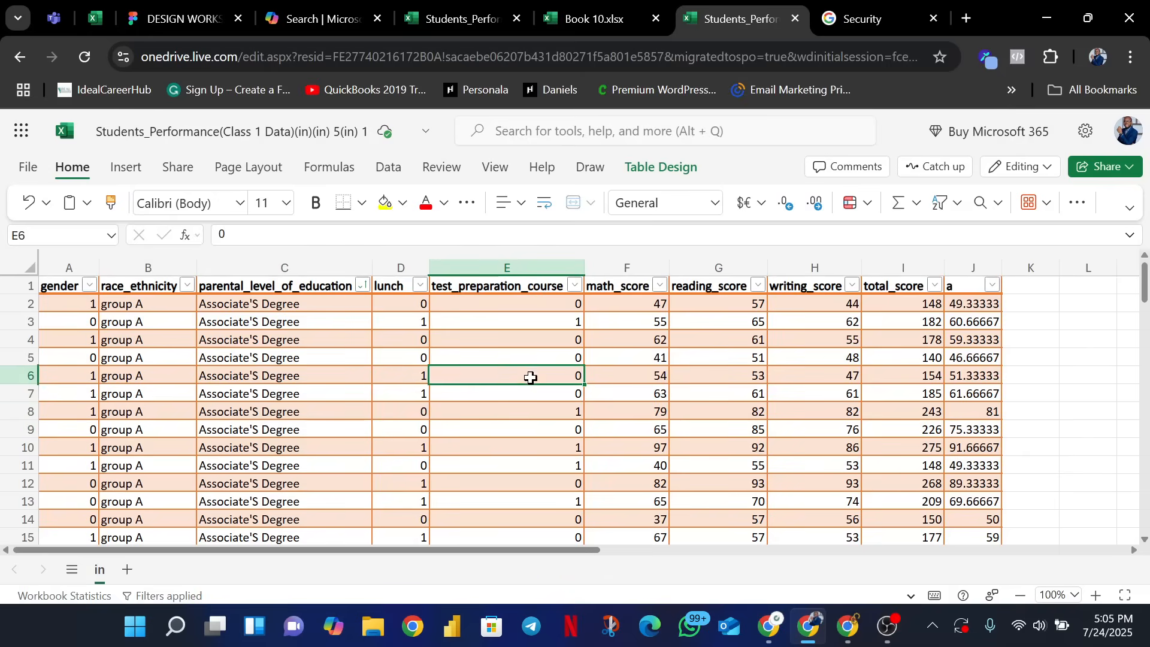
- Insert a PivotTable from Table1 onto a new worksheet, keeping the default settings
click(127, 173)
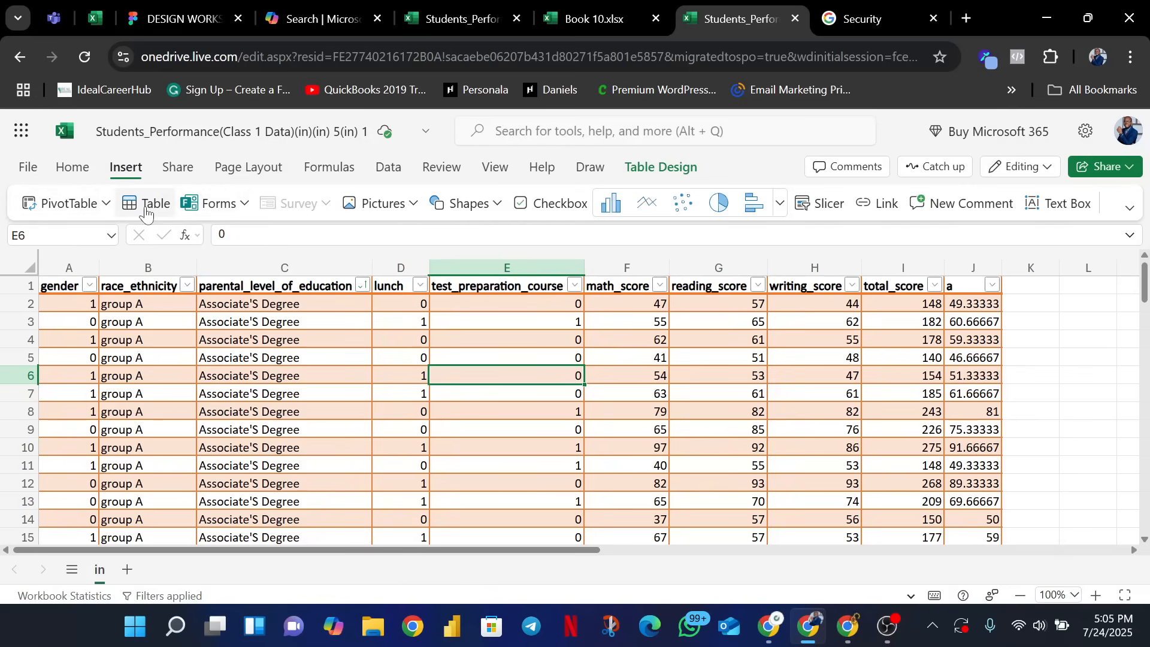
click(63, 203)
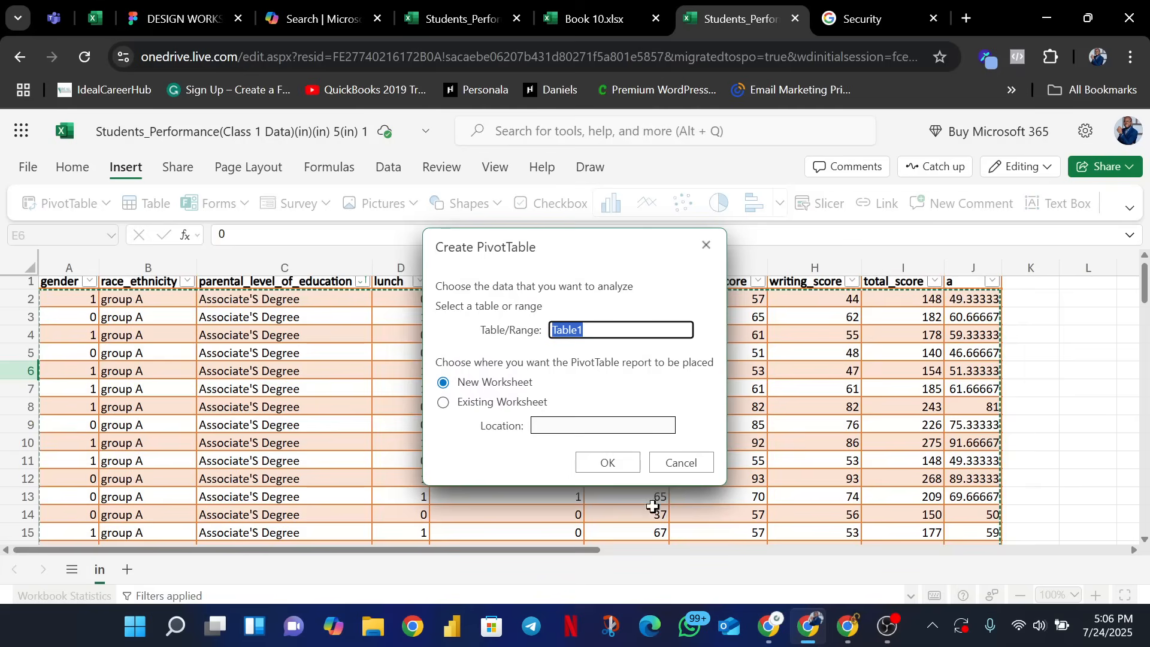
click(605, 473)
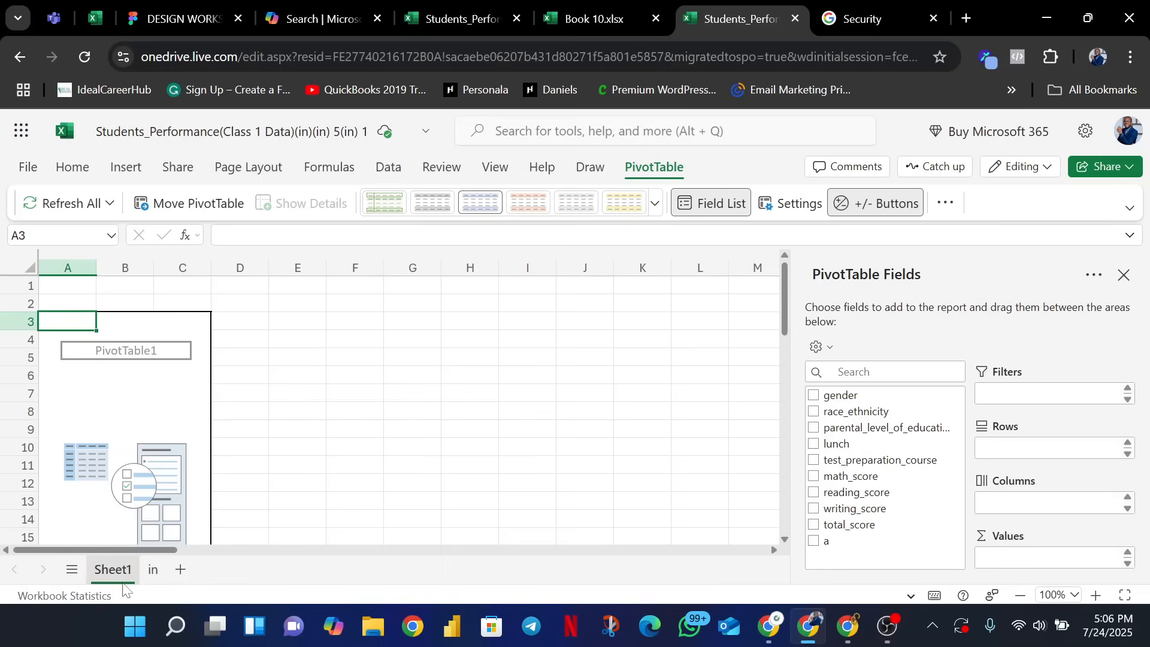
click(151, 572)
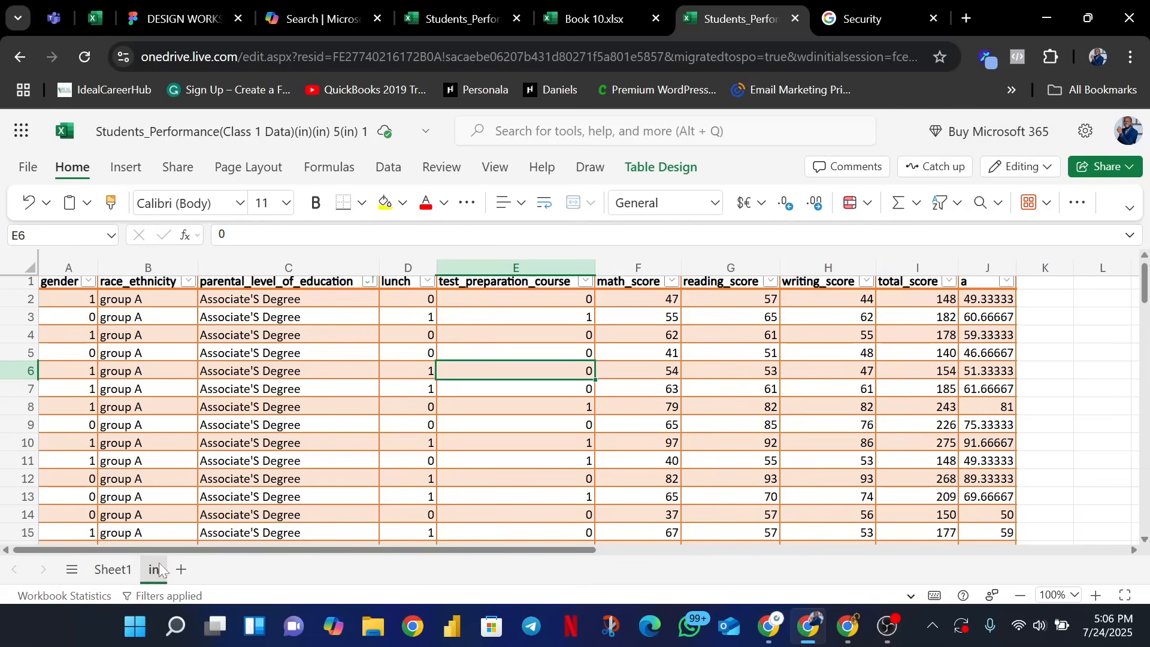
click(113, 572)
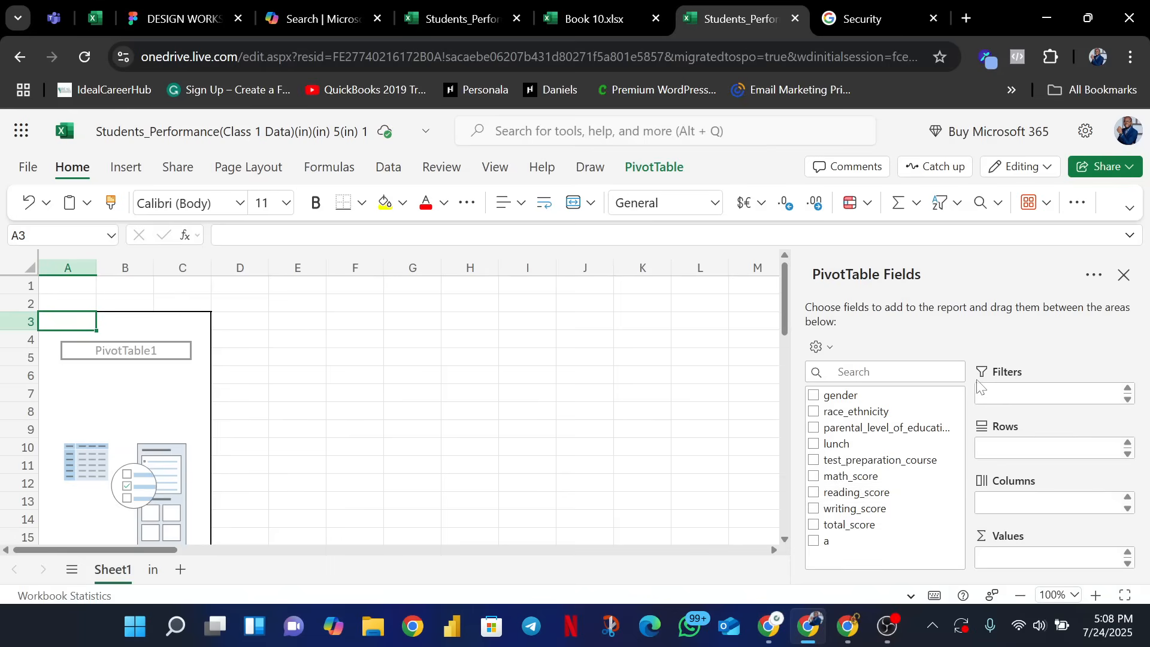
- Put parental_level_of_education in Rows and math_score in Values, then select A3:B10
click(813, 427)
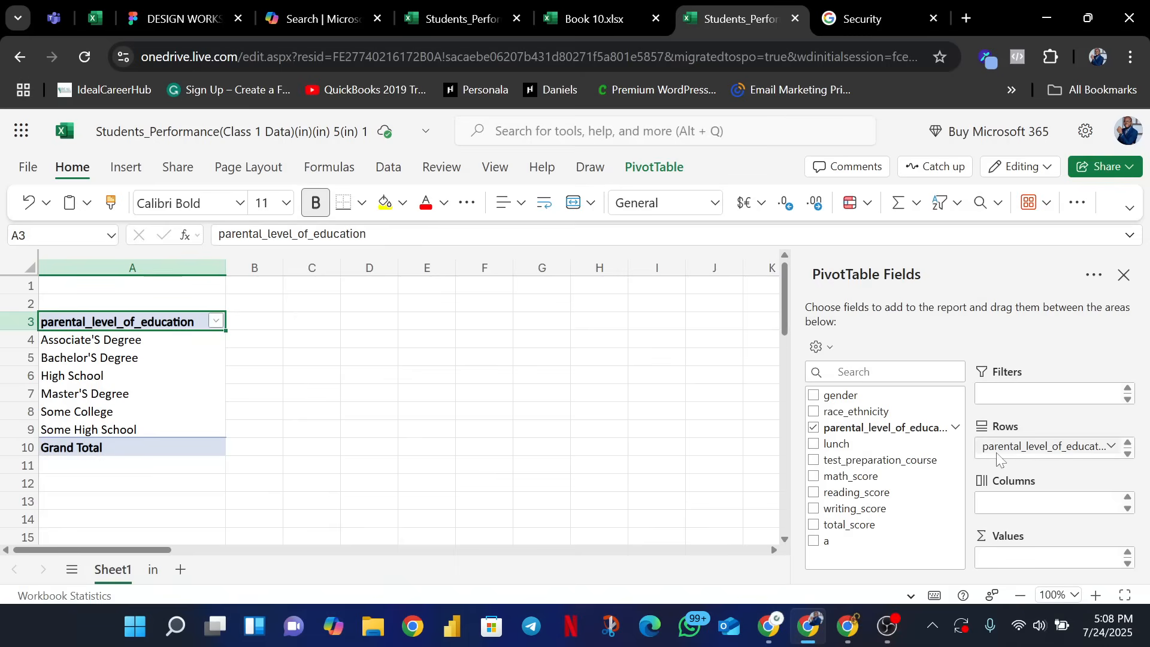
click(816, 478)
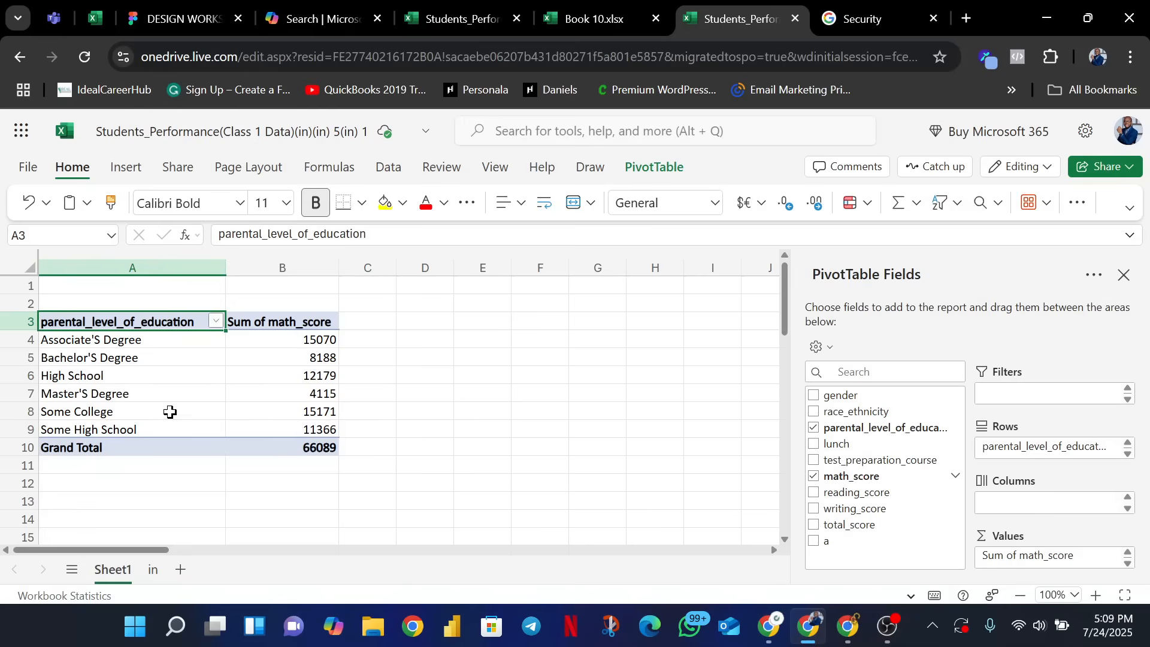
drag(295, 460, 246, 378)
click(200, 357)
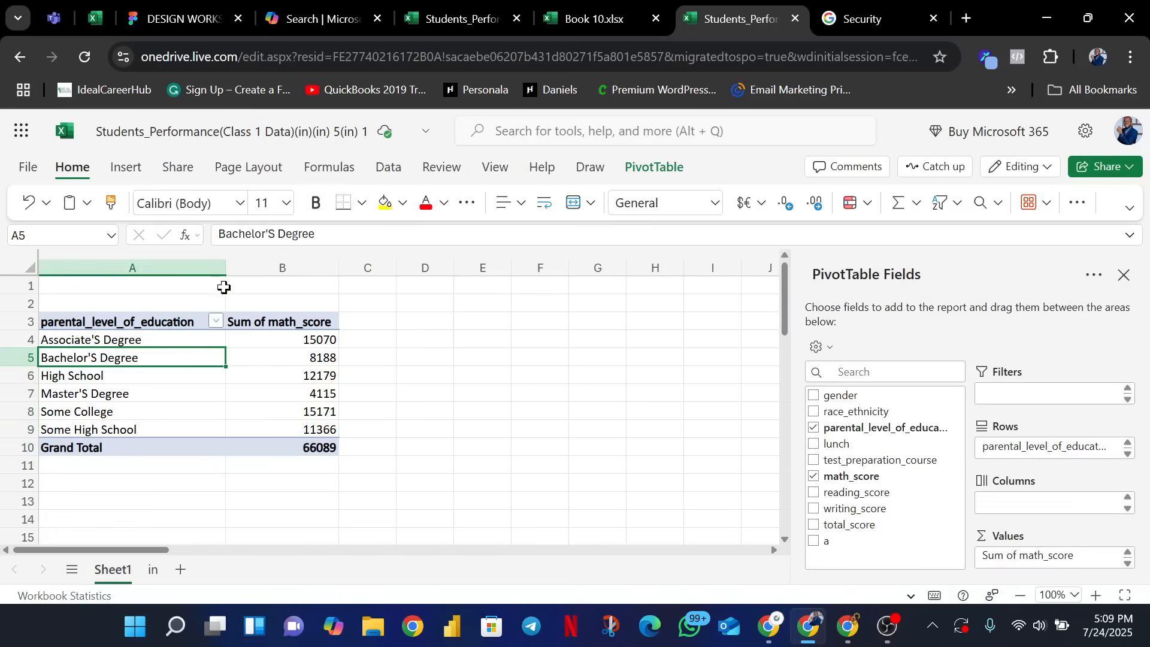
click(130, 324)
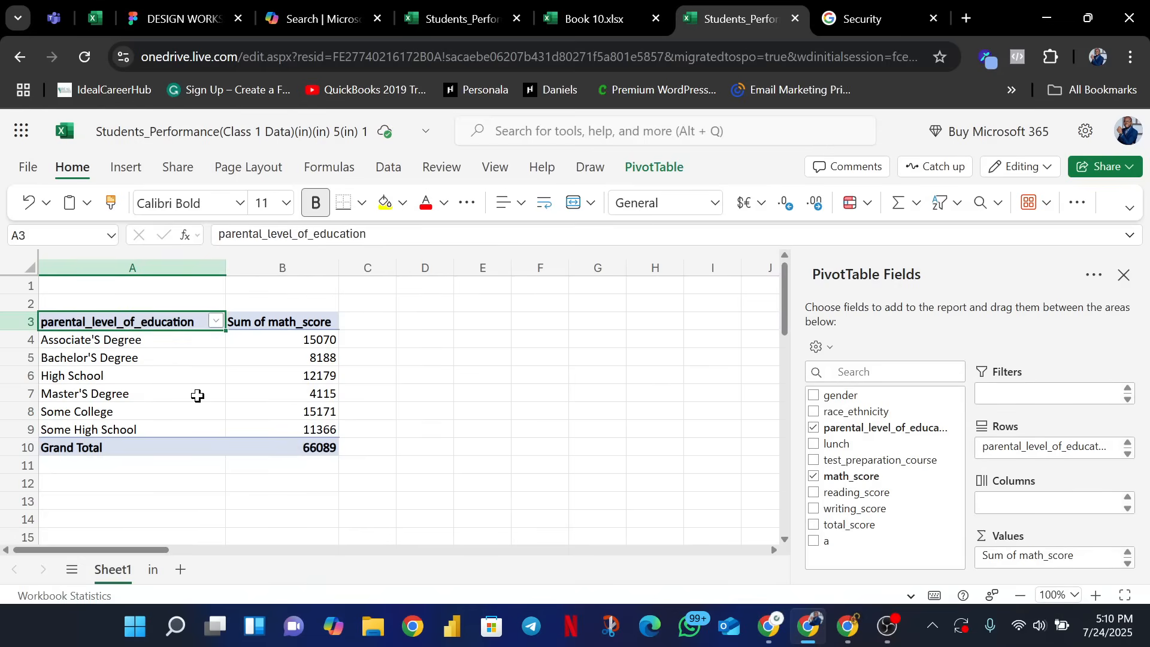
drag(96, 322, 313, 452)
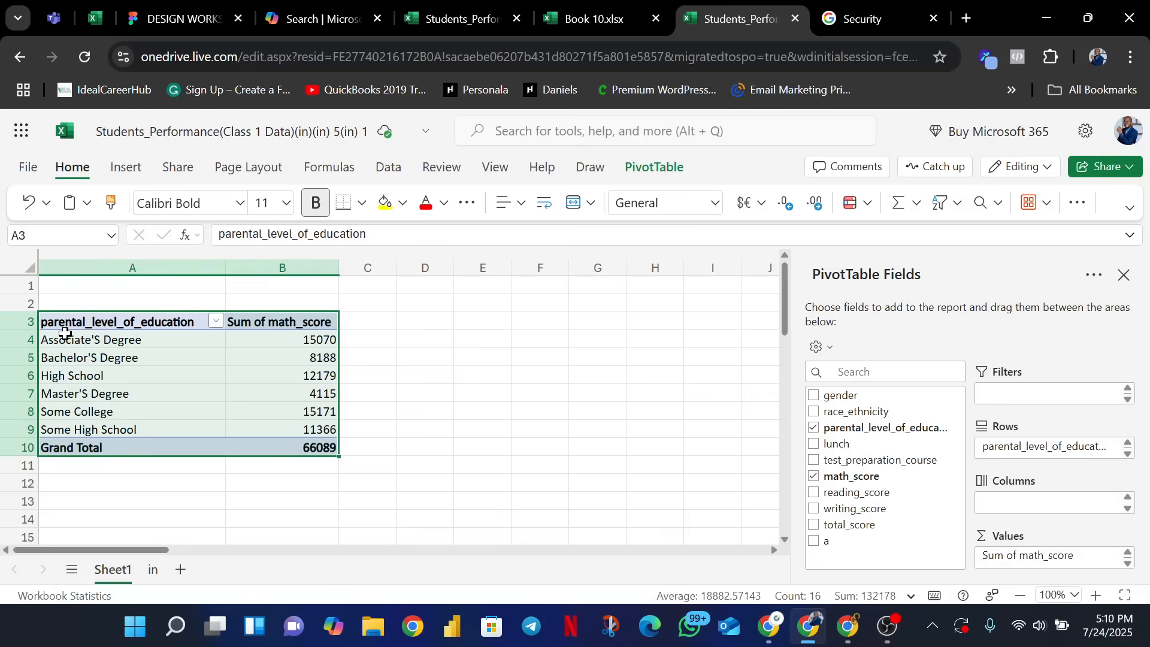
right_click(196, 396)
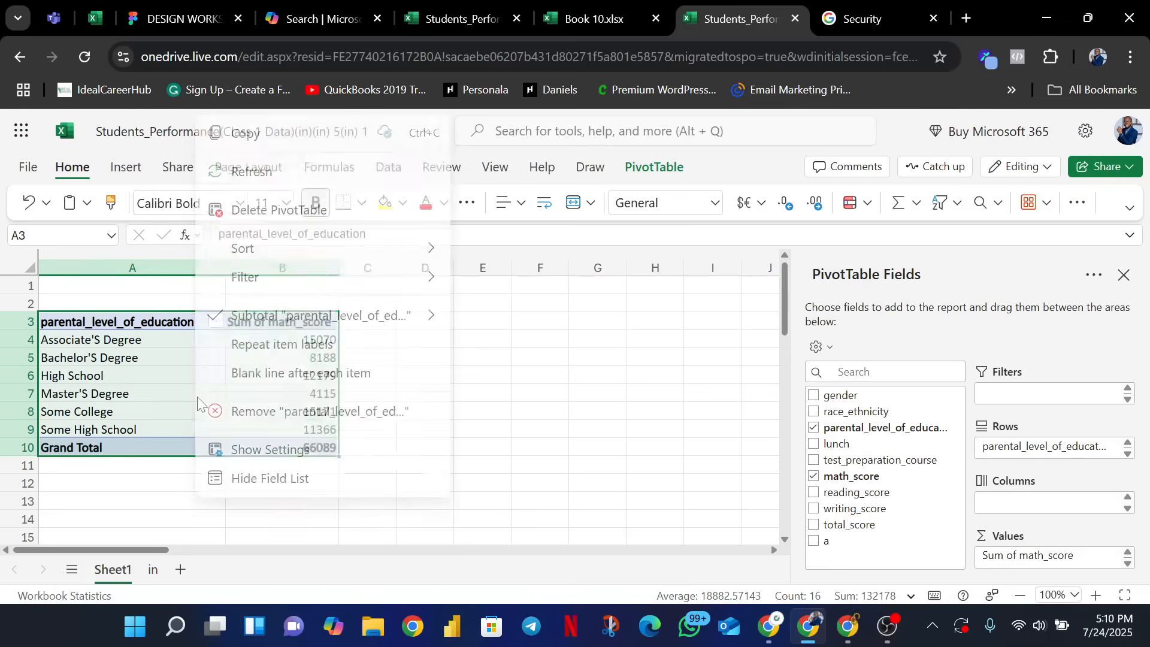
click(246, 132)
scroll(126, 429, down, 2)
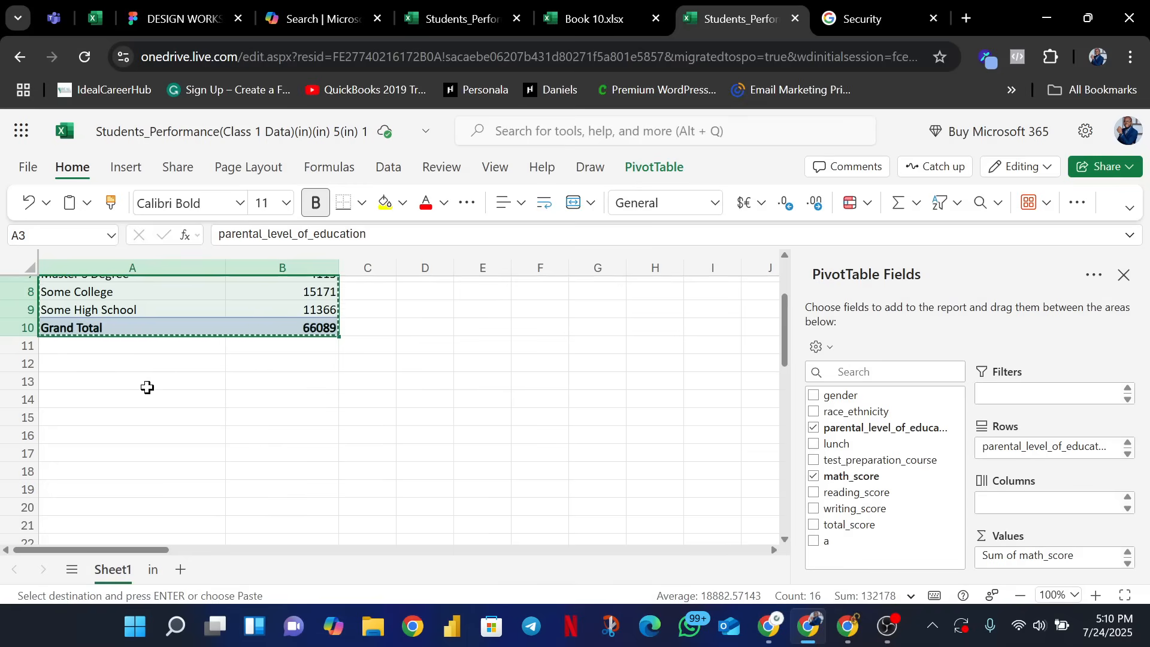
click(60, 386)
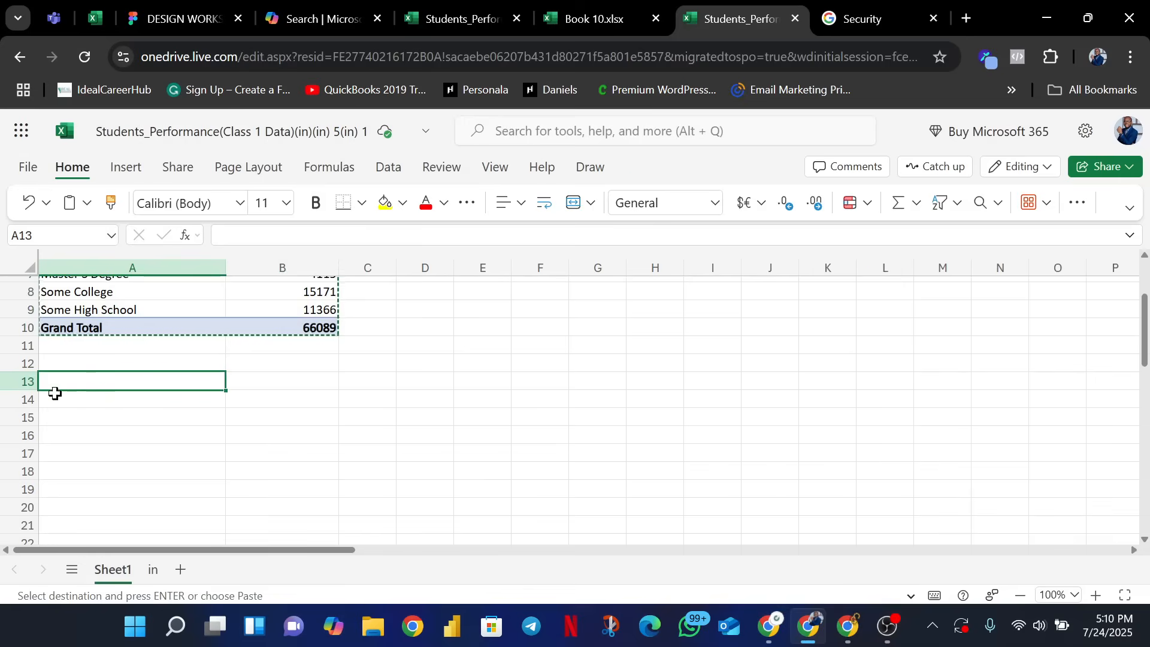
right_click(146, 388)
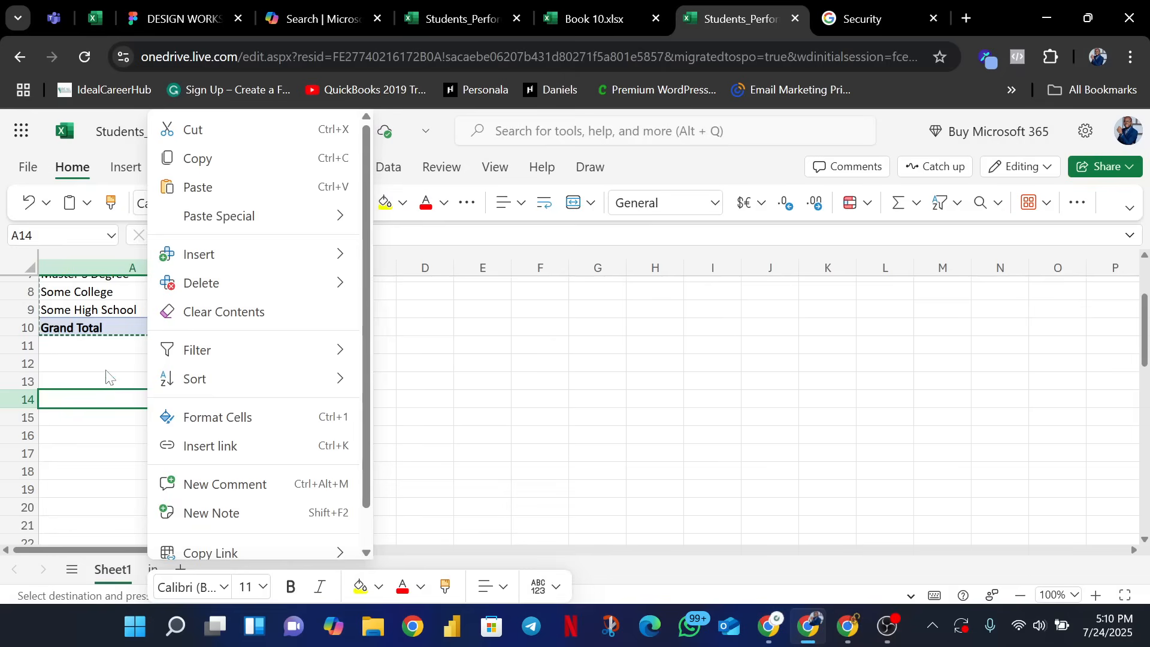
click(200, 190)
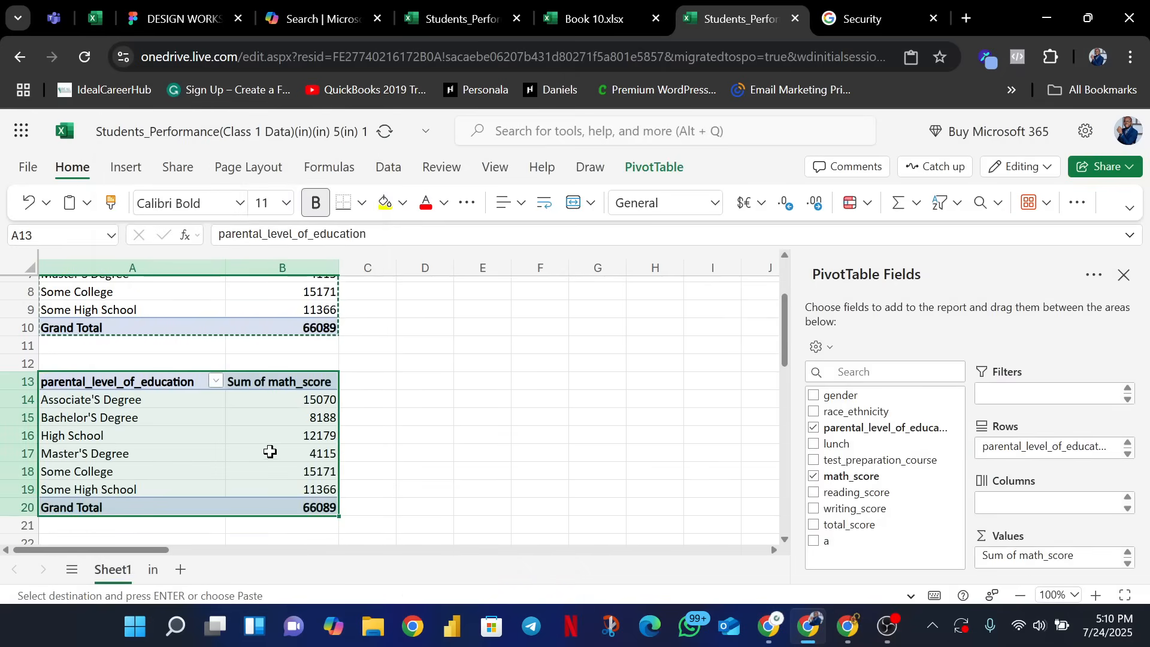
scroll(221, 339, up, 2)
scroll(269, 383, down, 2)
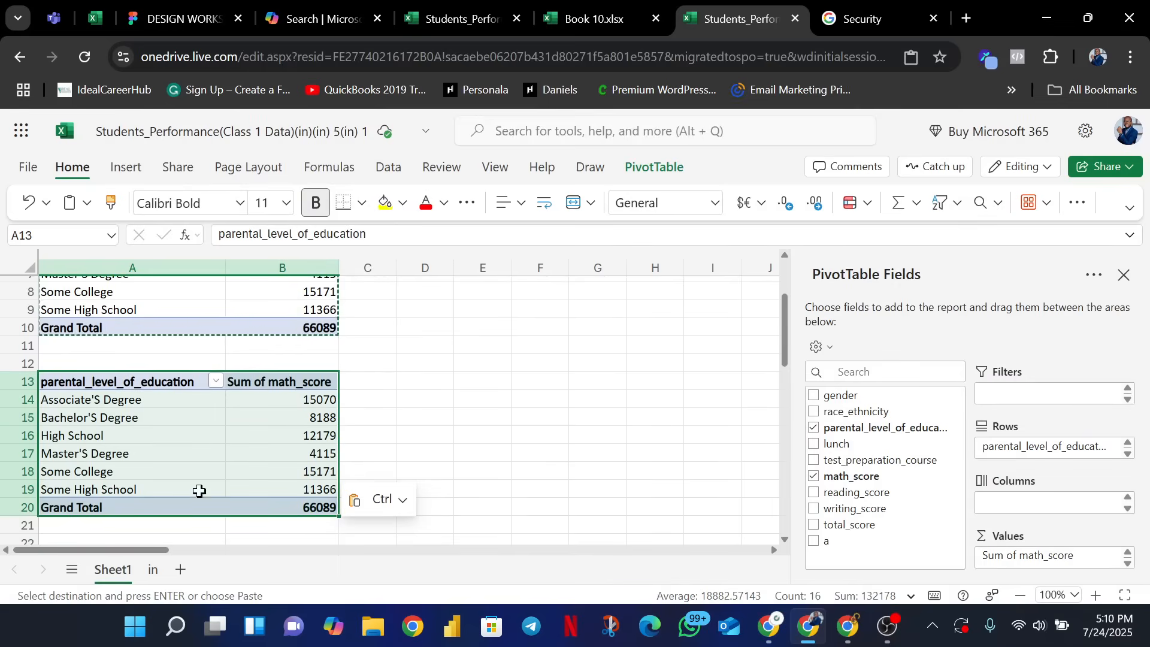
click(249, 431)
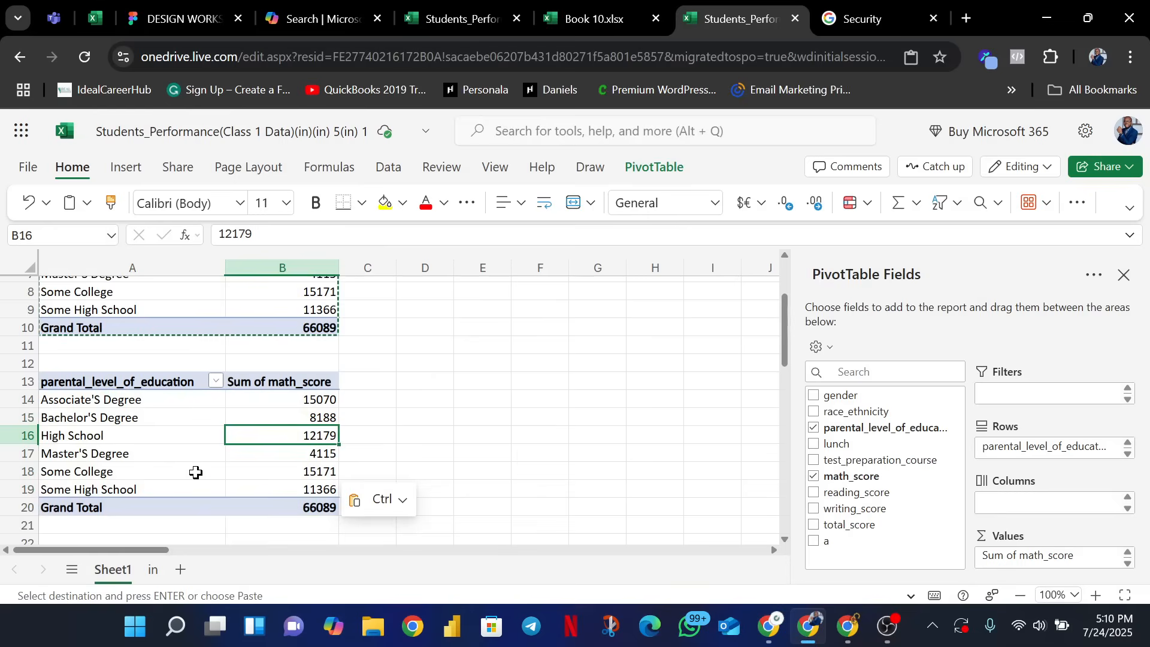
drag(147, 490, 227, 442)
click(222, 438)
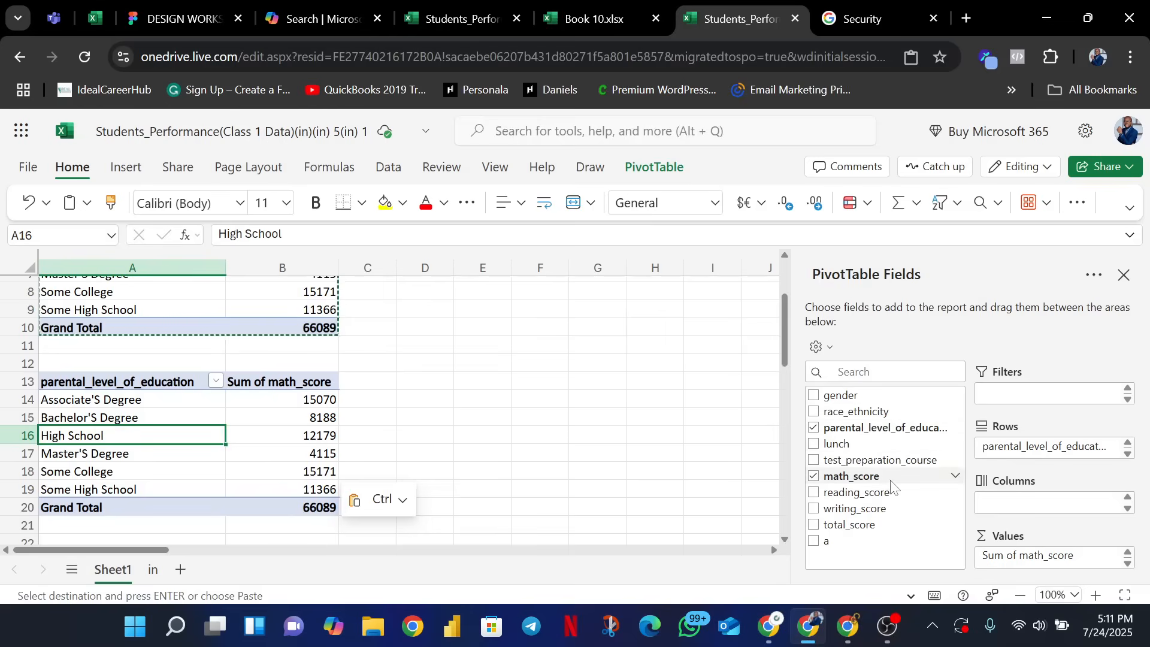
- Replace the copied pivot's parental education and math_score fields with summed reading_score by race_ethnicity
click(815, 427)
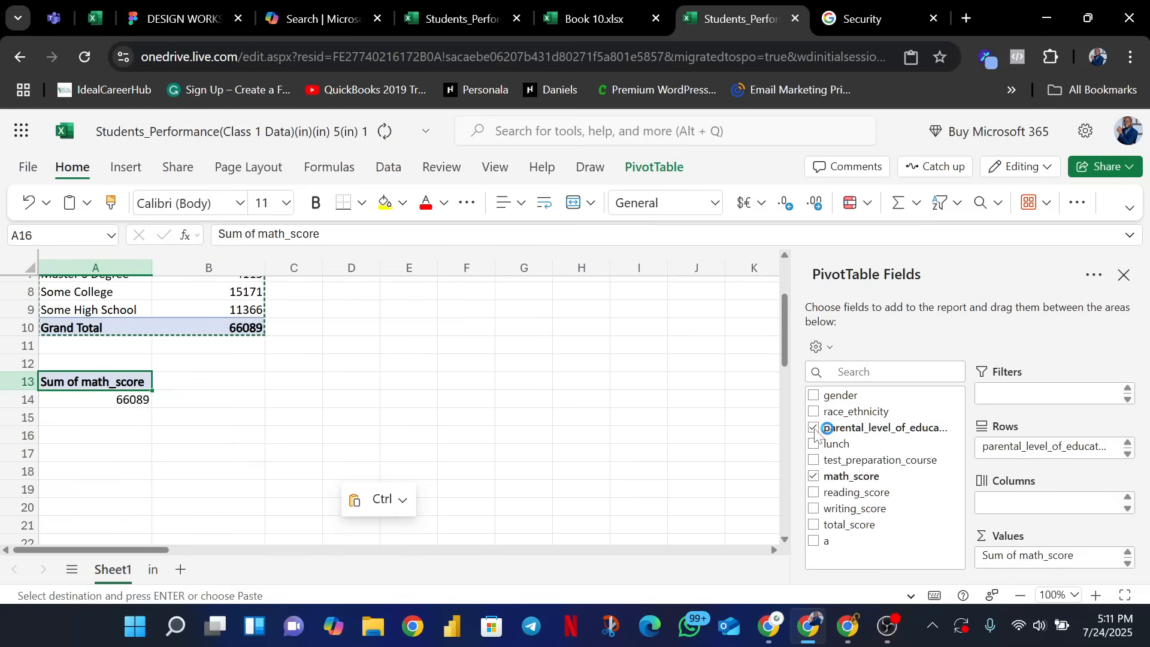
click(814, 477)
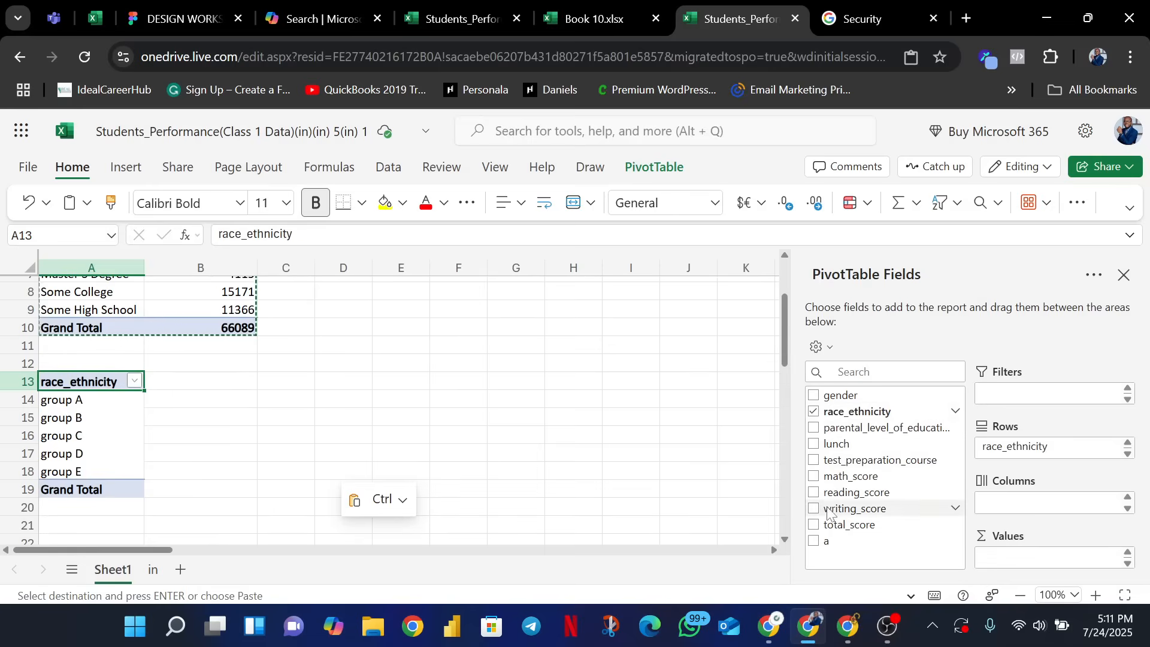
click(814, 493)
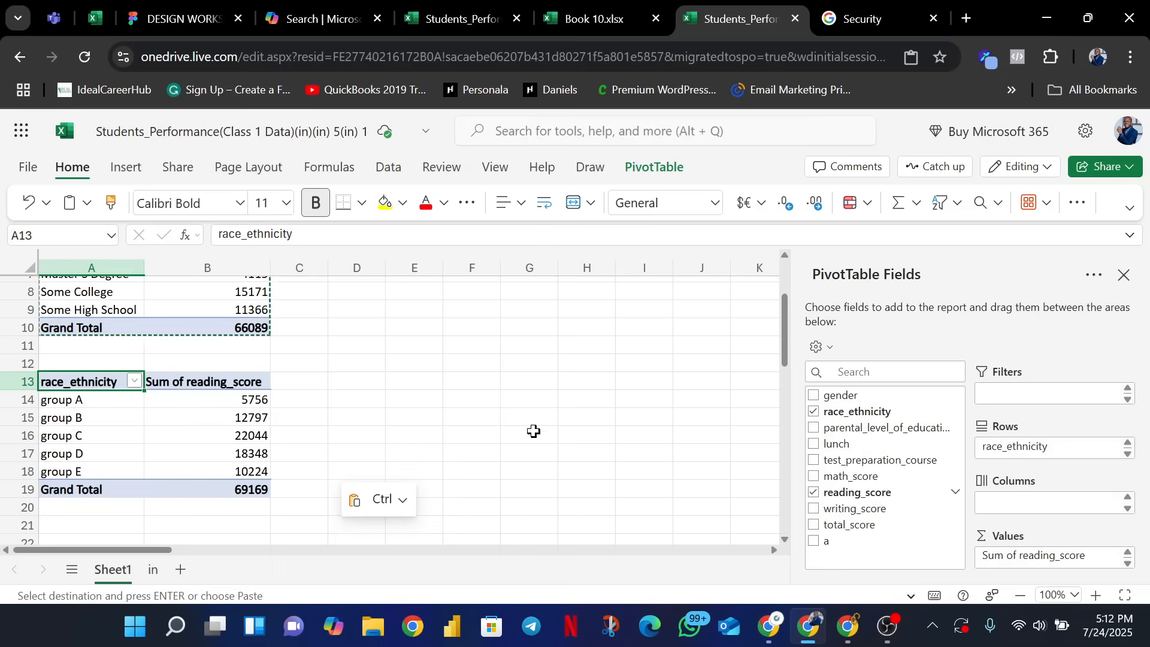
scroll(180, 390, down, 2)
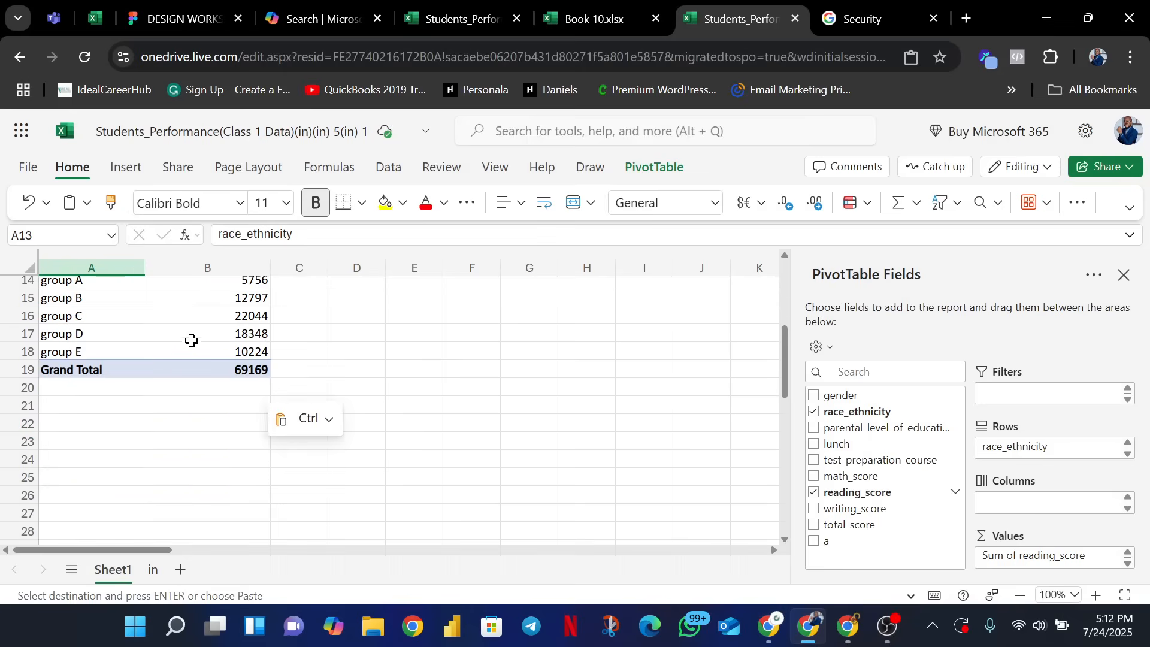
scroll(104, 378, up, 2)
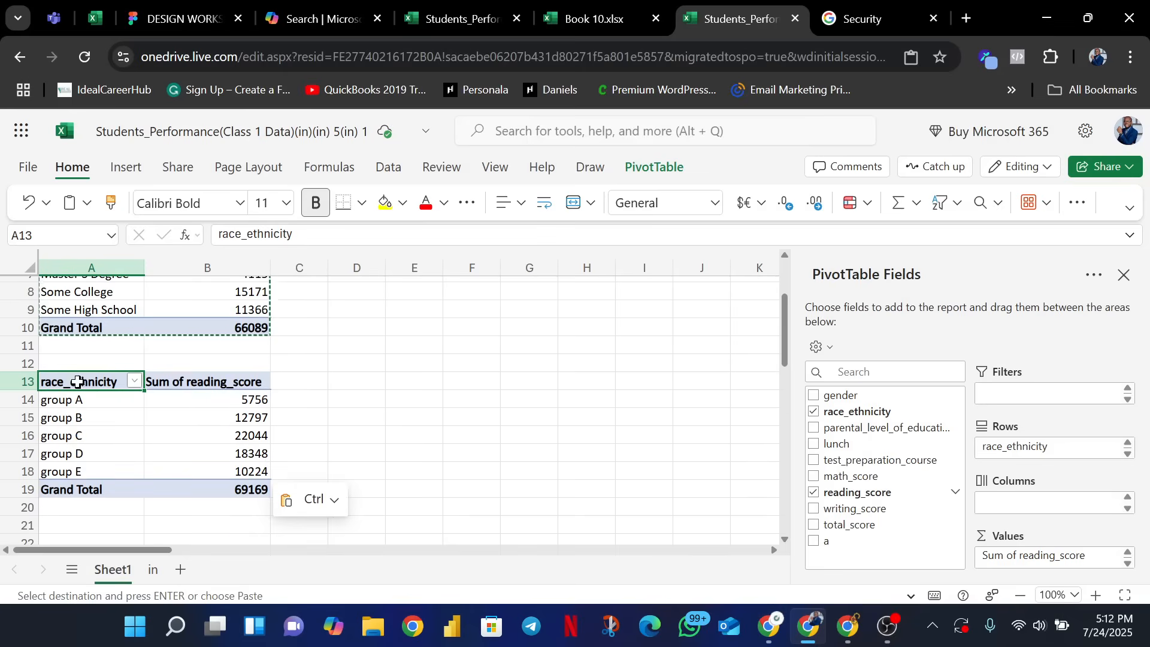
- Select and copy the race_ethnicity pivot table A13:B19
drag(74, 385, 246, 490)
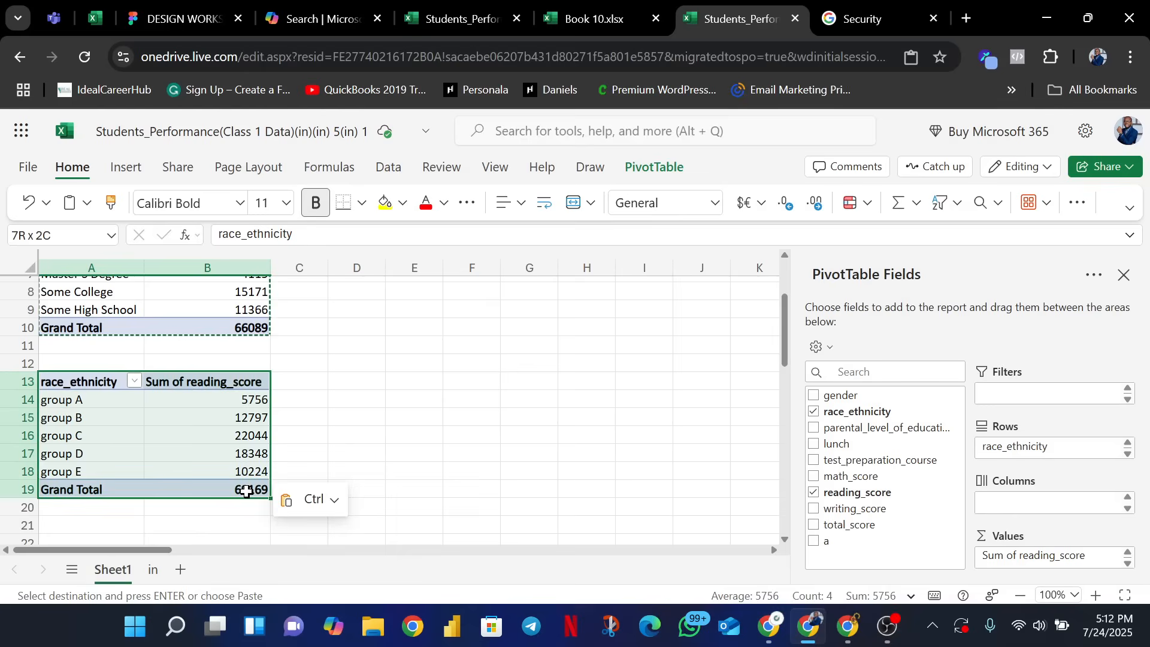
right_click(225, 456)
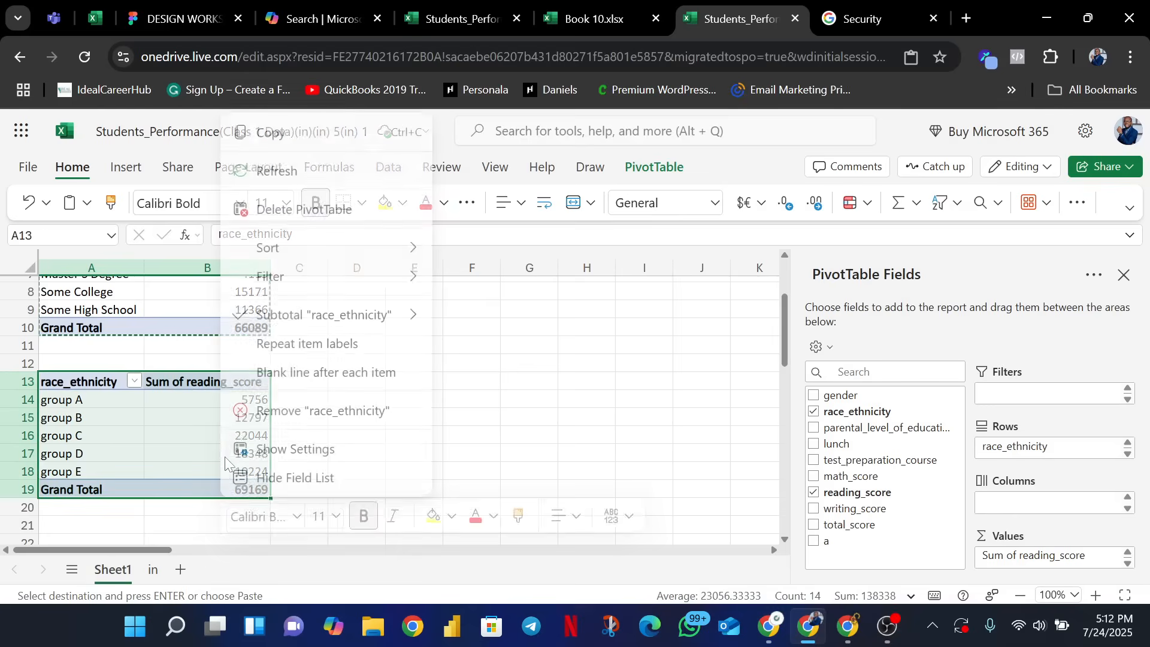
click(276, 131)
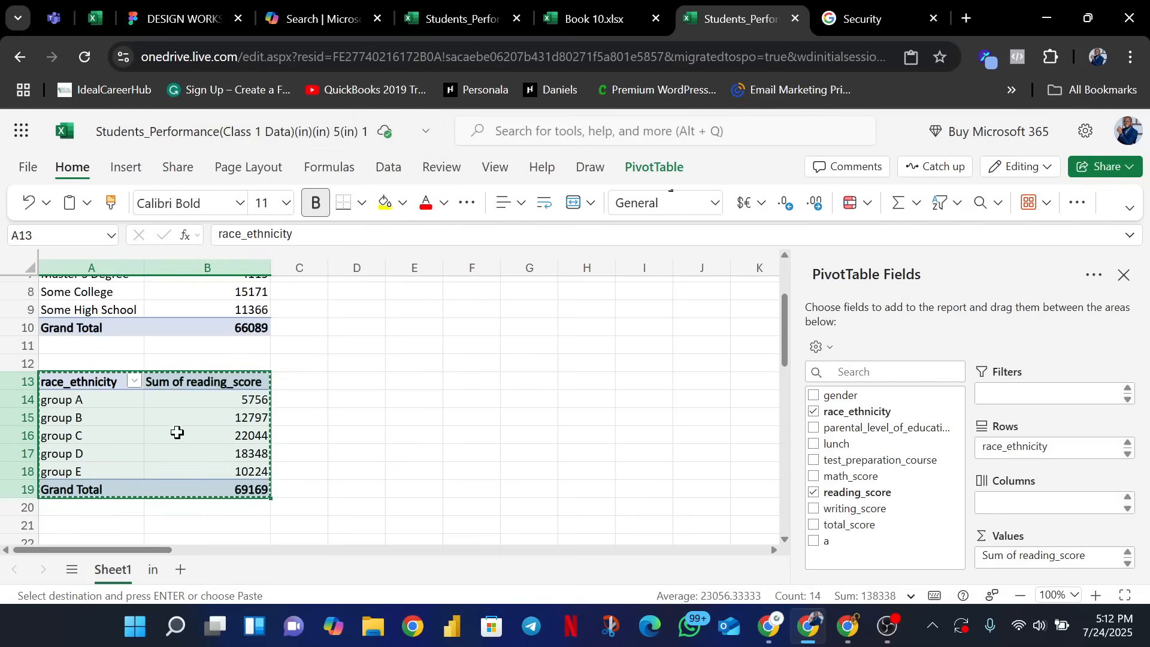
scroll(177, 432, down, 5)
scroll(154, 385, up, 5)
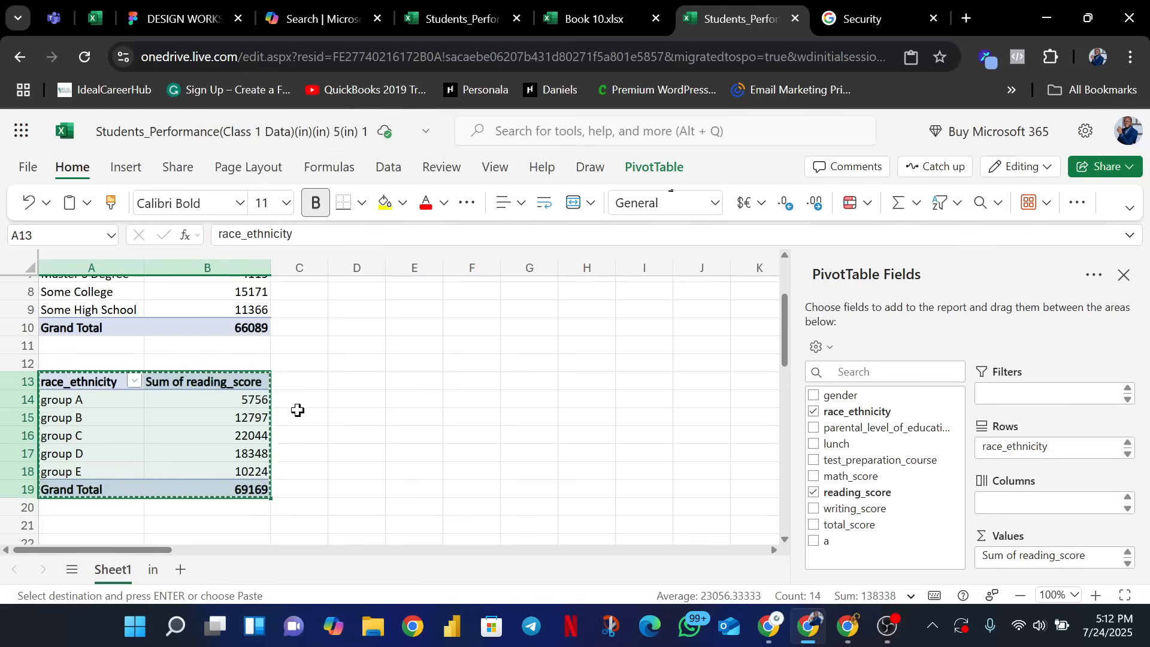
scroll(127, 443, down, 1)
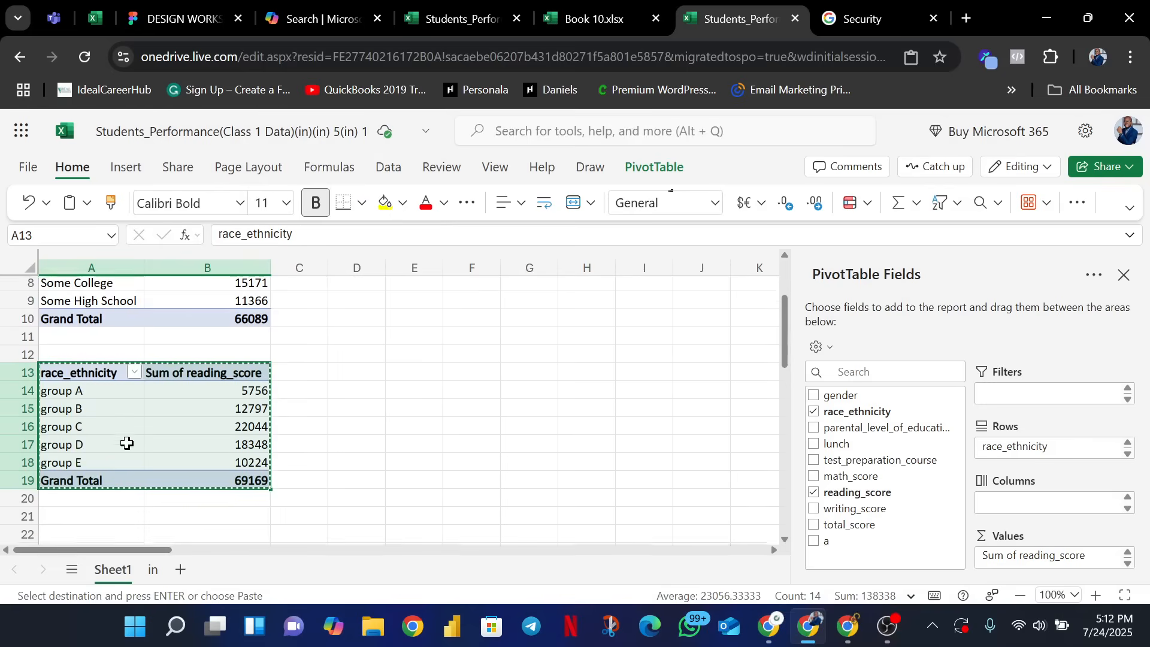
scroll(117, 419, down, 2)
scroll(178, 391, up, 2)
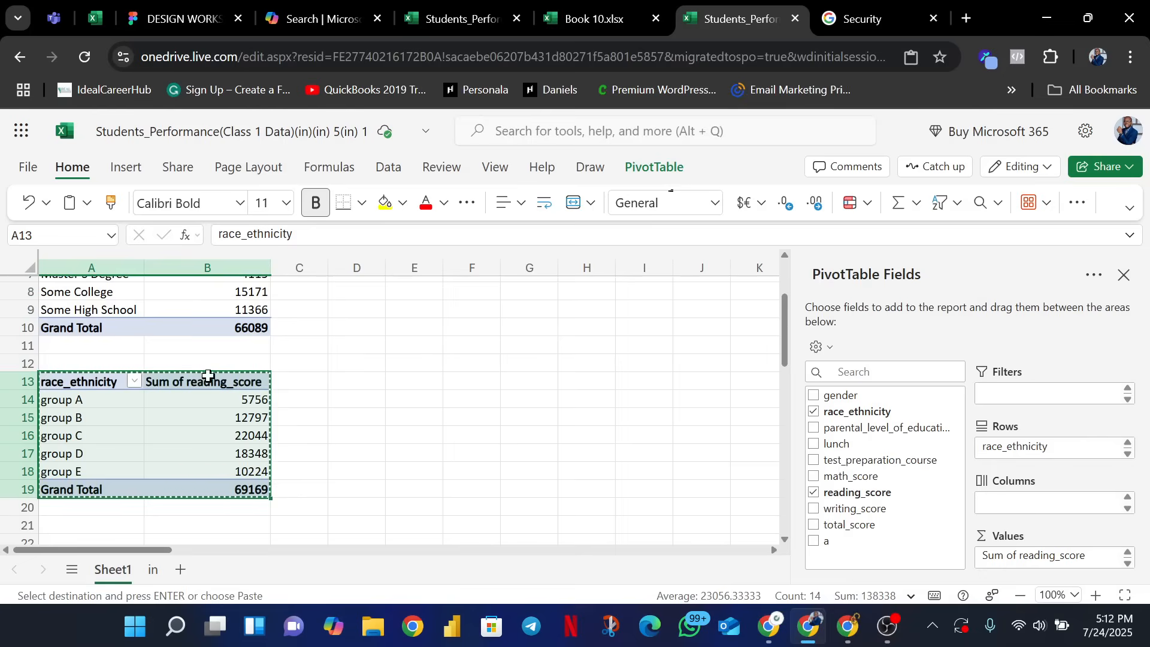
- Paste the pivot copy at cell A22 and select the new pivot table
click(189, 454)
click(98, 435)
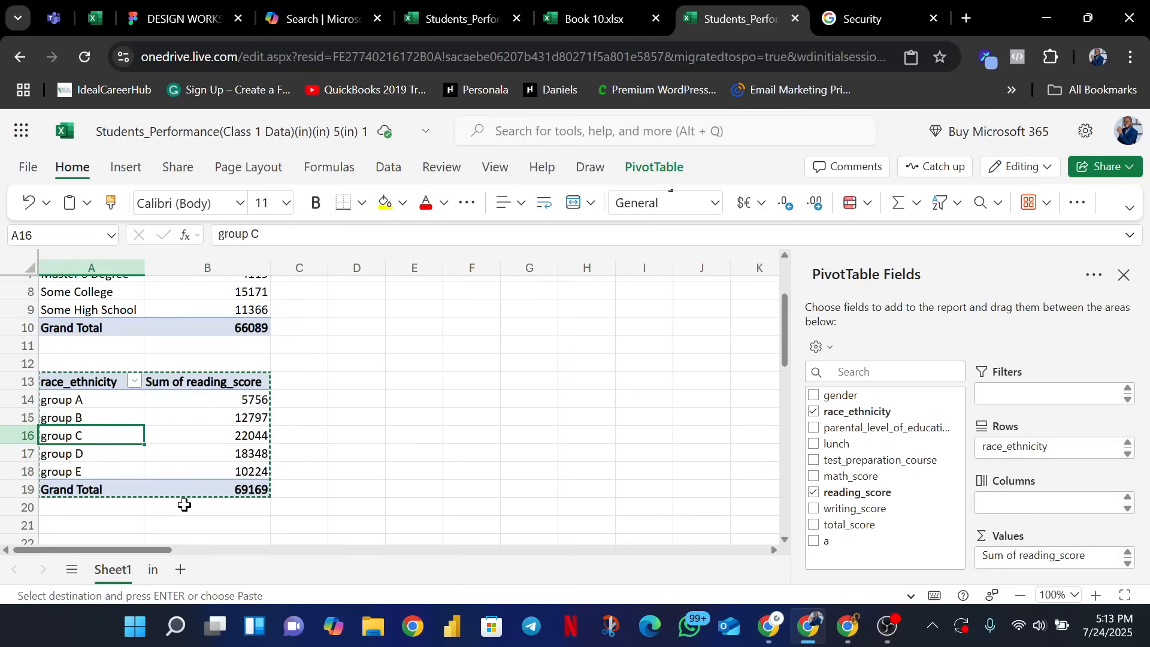
scroll(81, 405, down, 2)
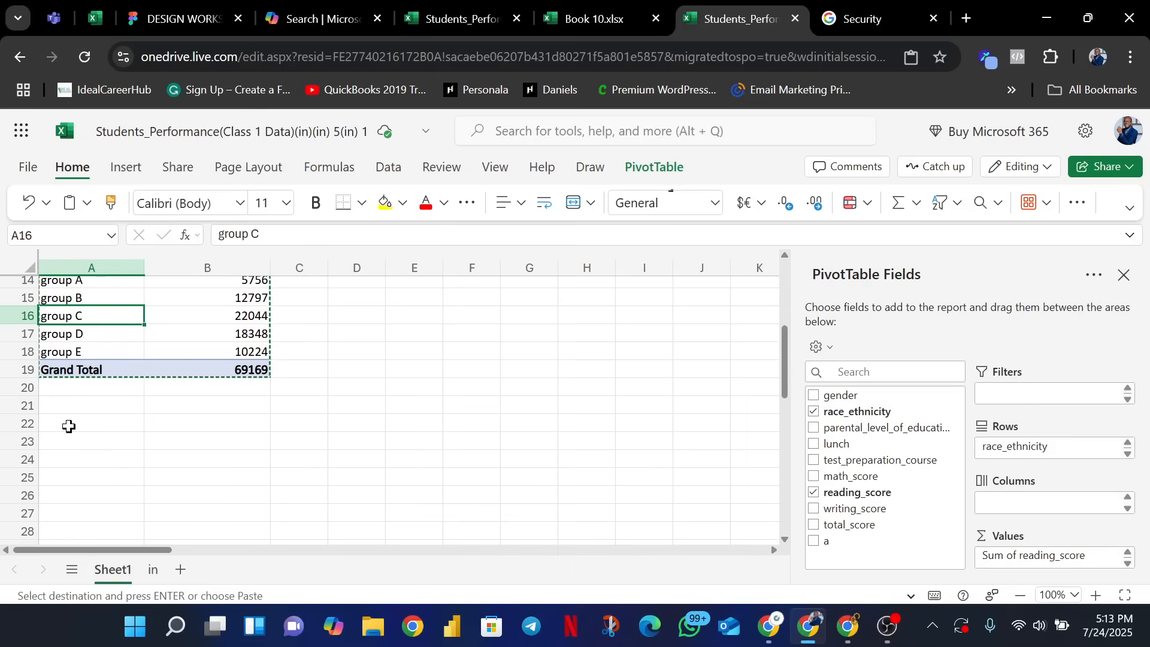
click(69, 426)
right_click(95, 423)
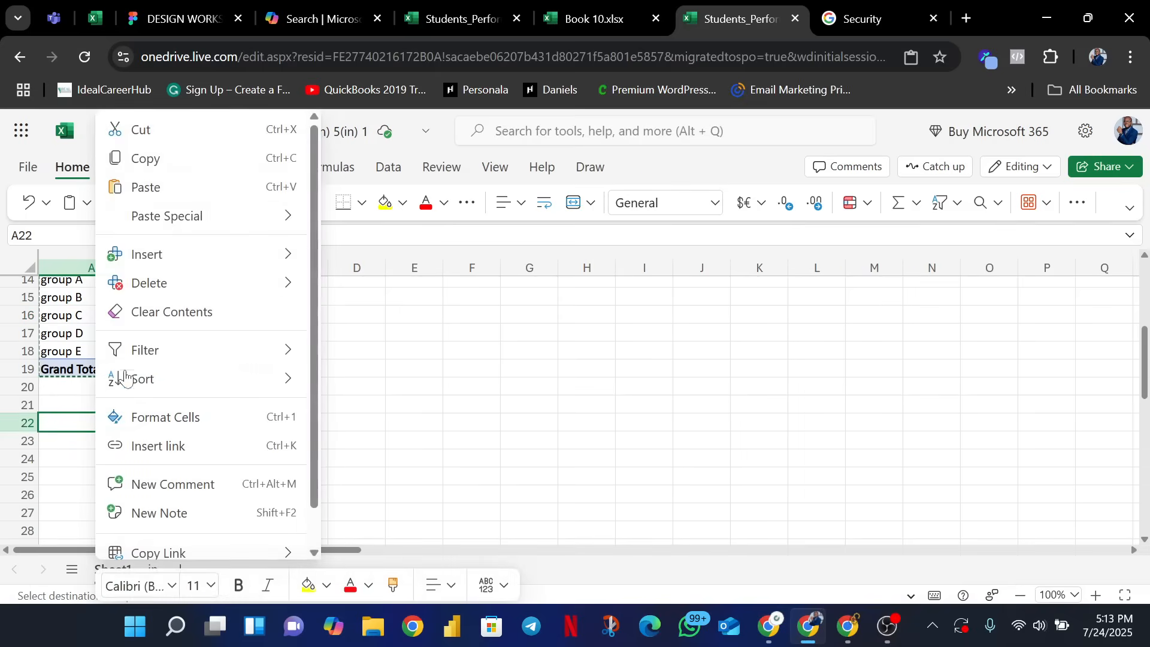
click(170, 190)
click(175, 458)
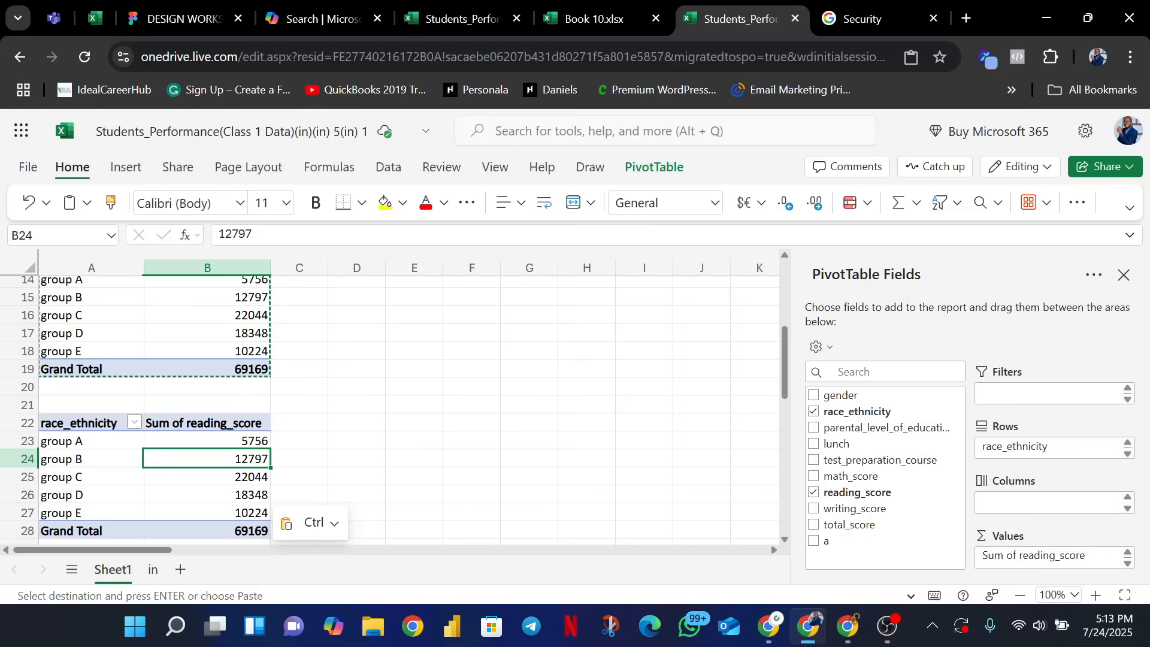
- Swap the third pivot's fields to parental_level_of_education rows and summed total_score, totalling 203312
click(138, 441)
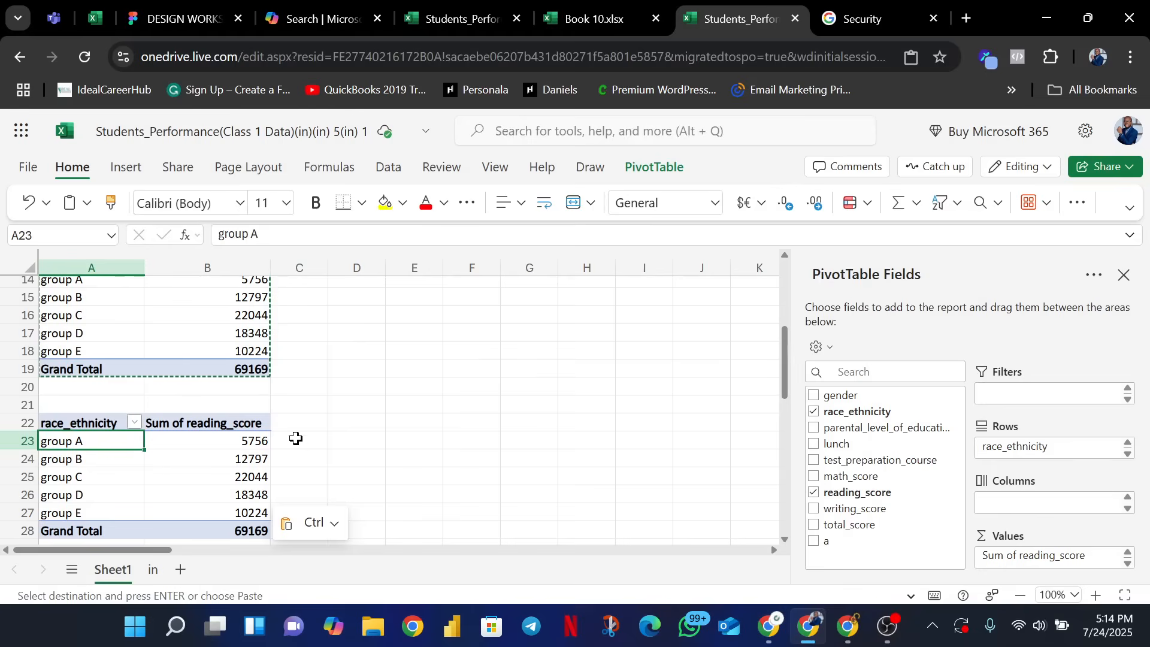
click(813, 412)
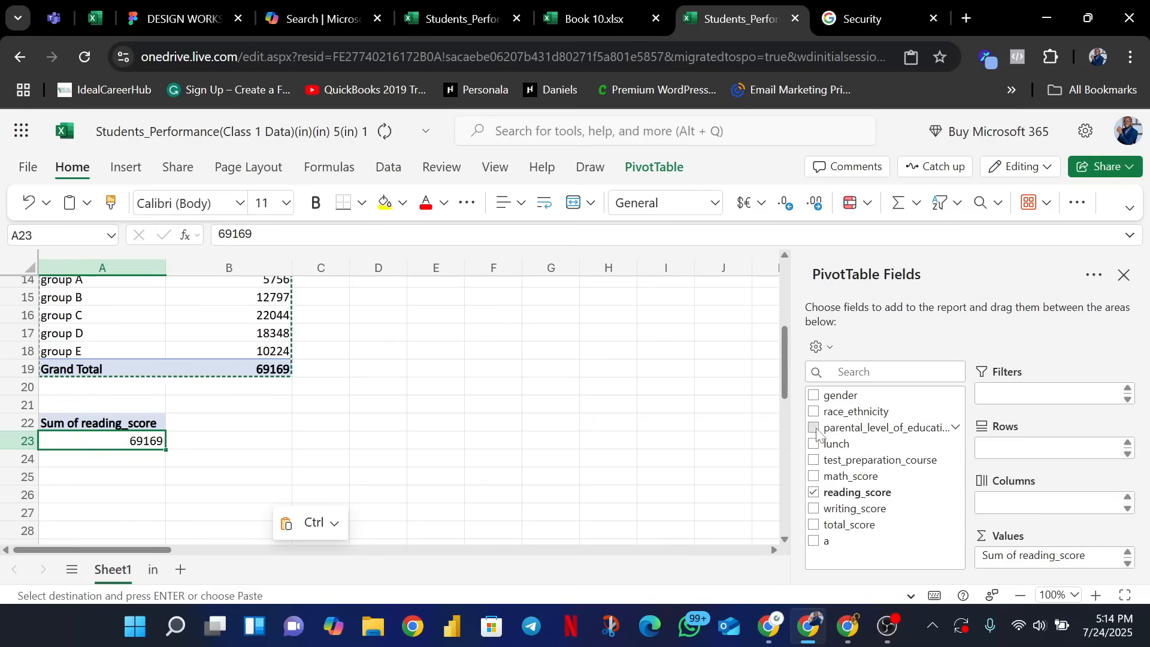
click(815, 429)
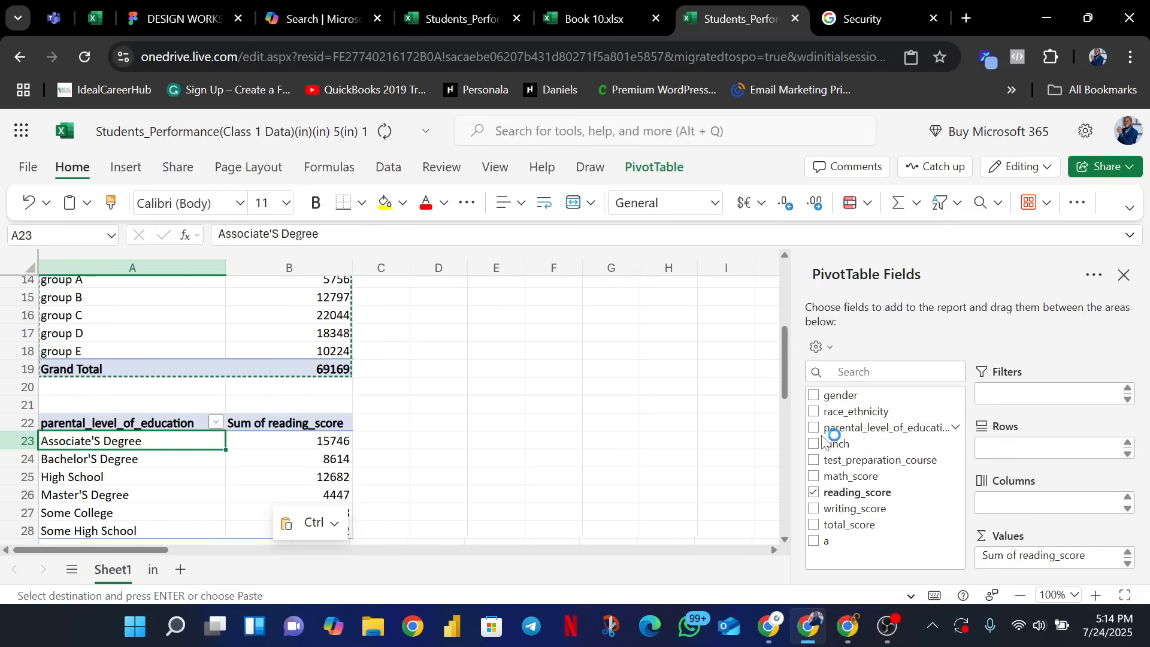
click(821, 493)
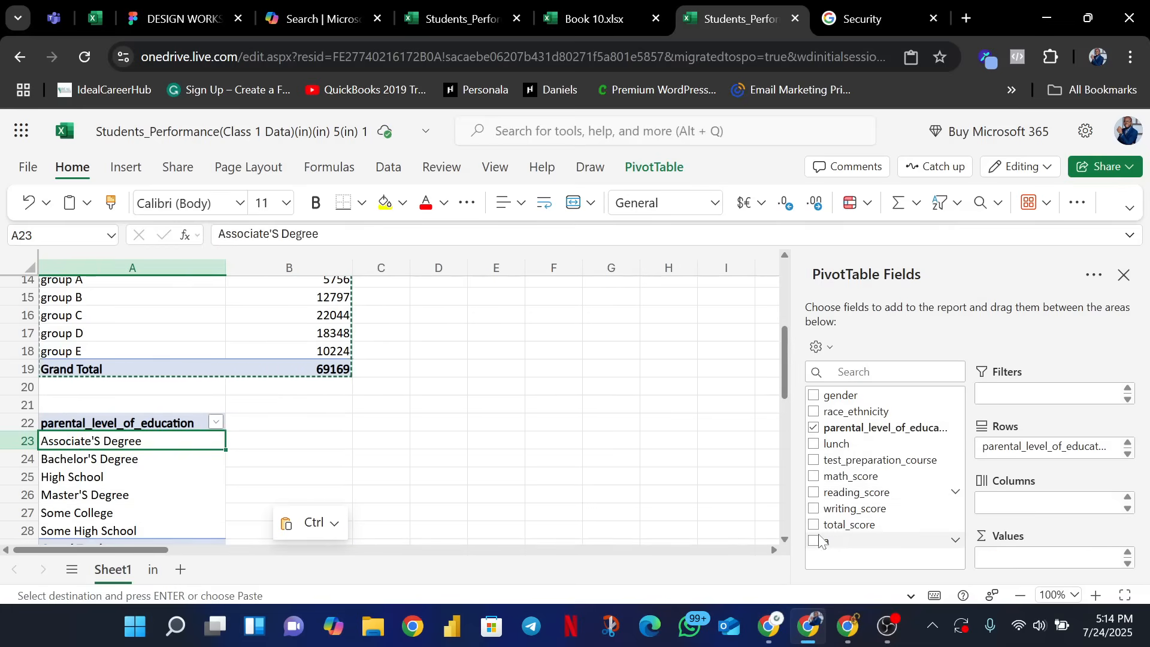
click(814, 525)
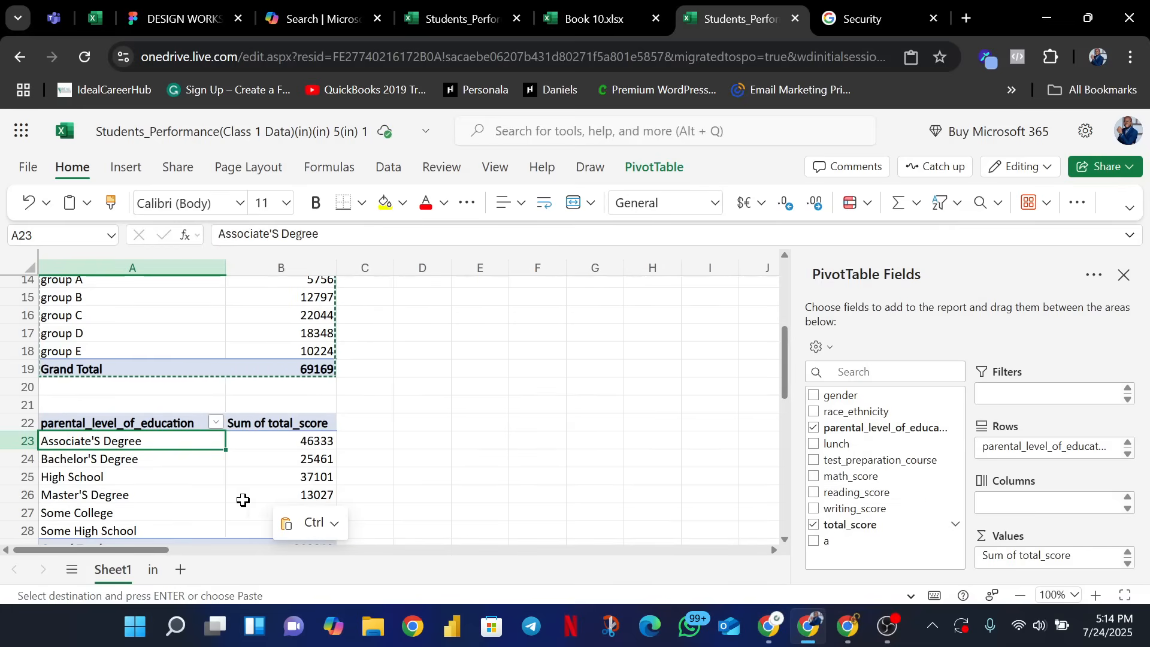
scroll(190, 418, down, 2)
key(ctrl+v)
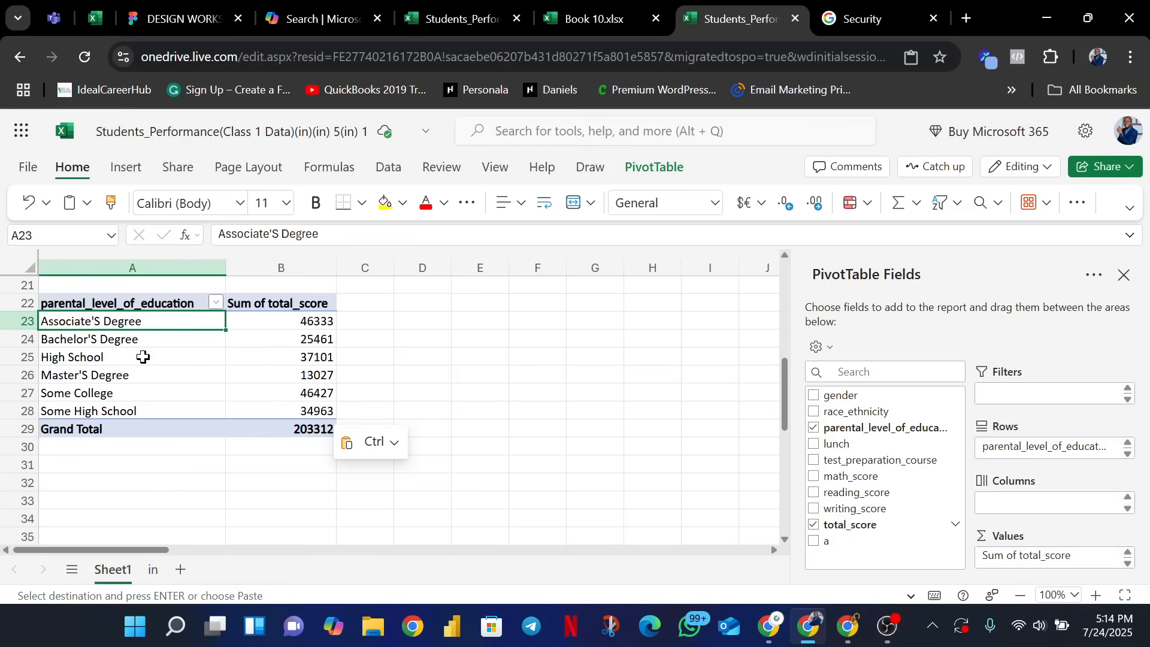
scroll(252, 371, up, 6)
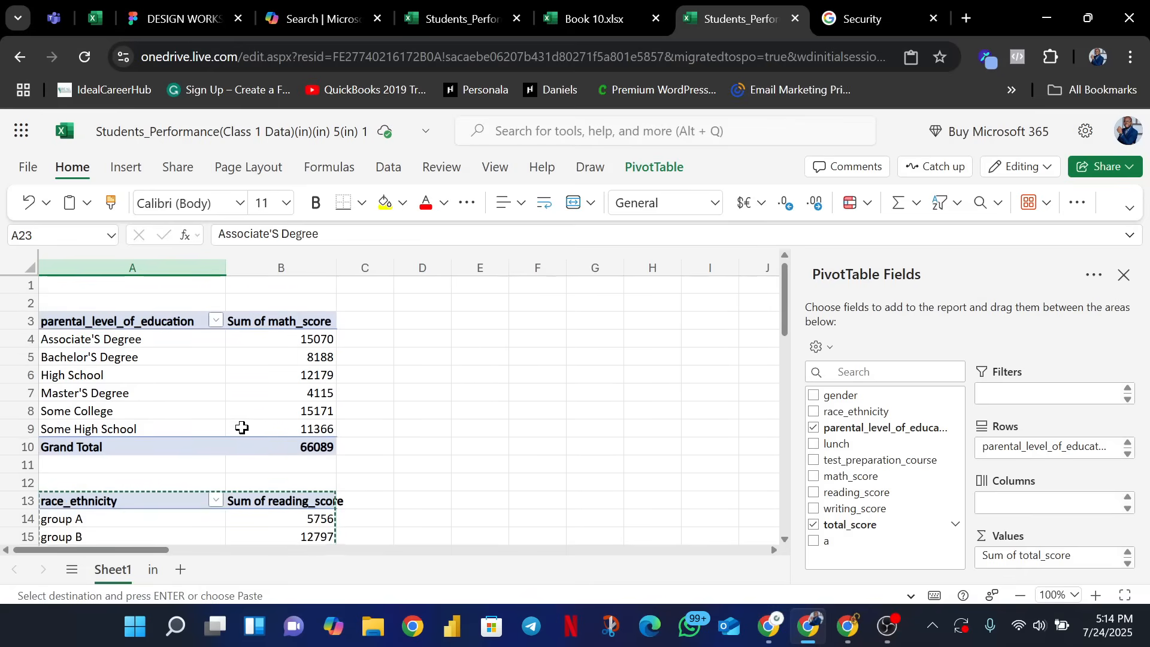
scroll(242, 426, down, 4)
scroll(247, 429, down, 2)
scroll(225, 377, up, 3)
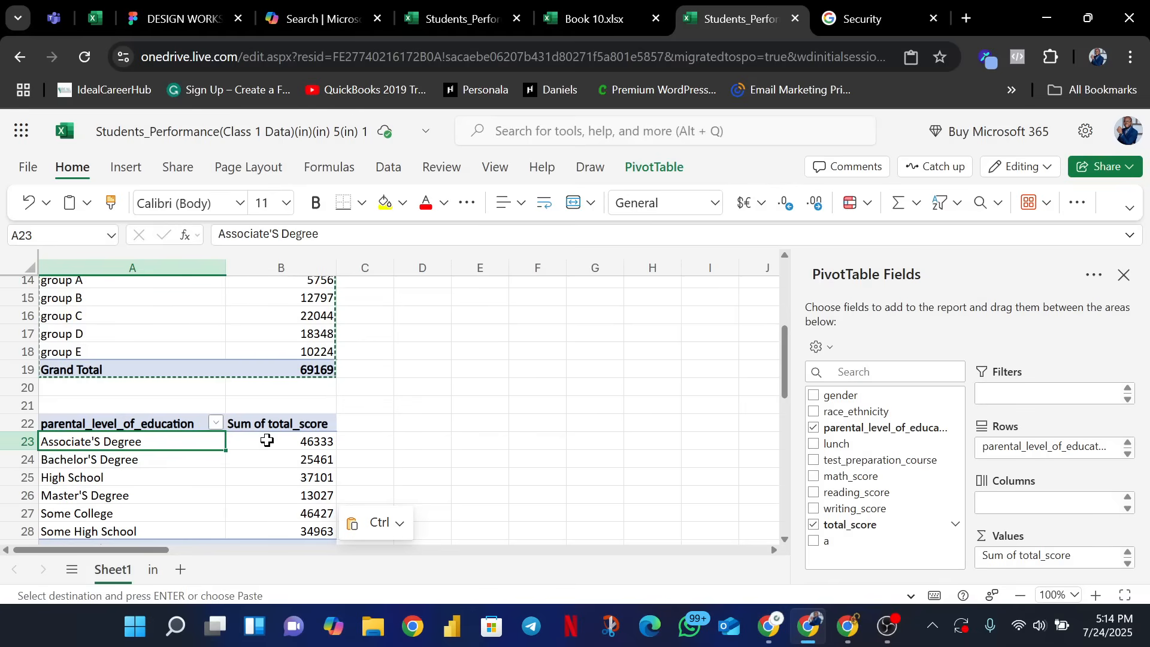
scroll(635, 350, up, 3)
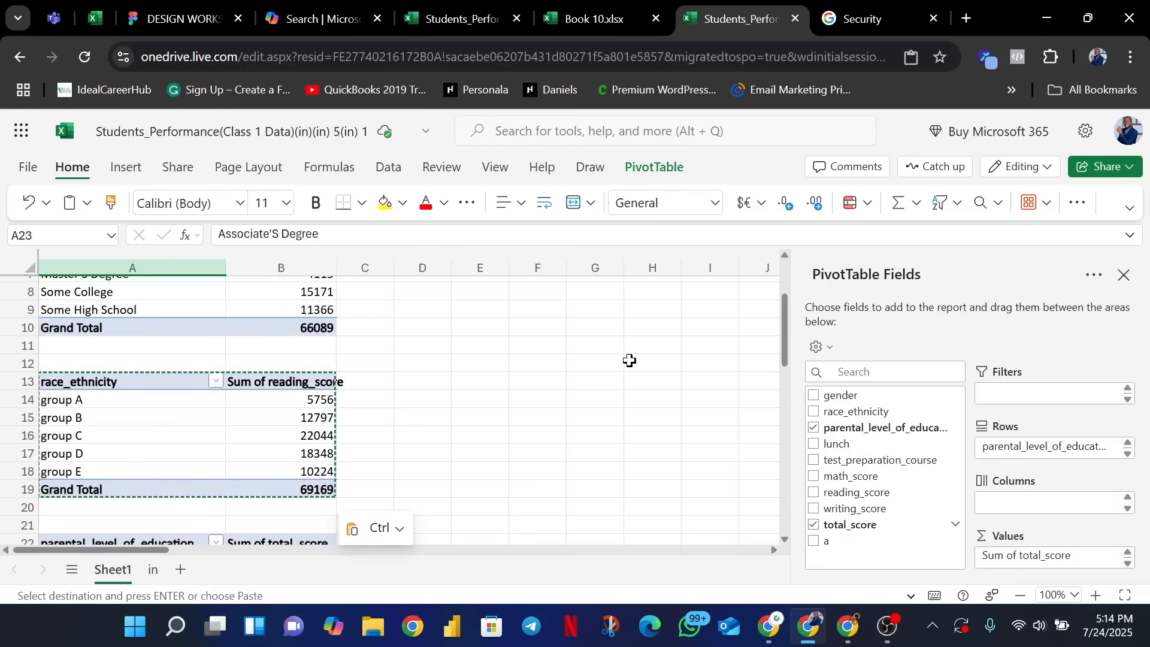
scroll(398, 377, up, 2)
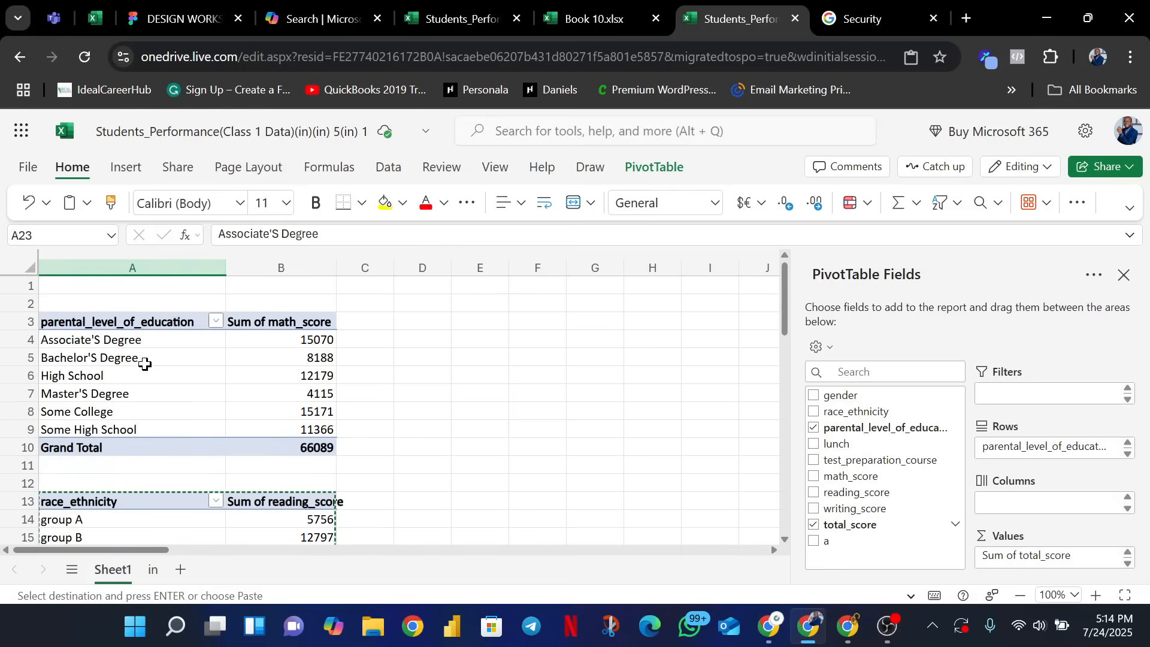
drag(145, 365, 145, 378)
click(167, 419)
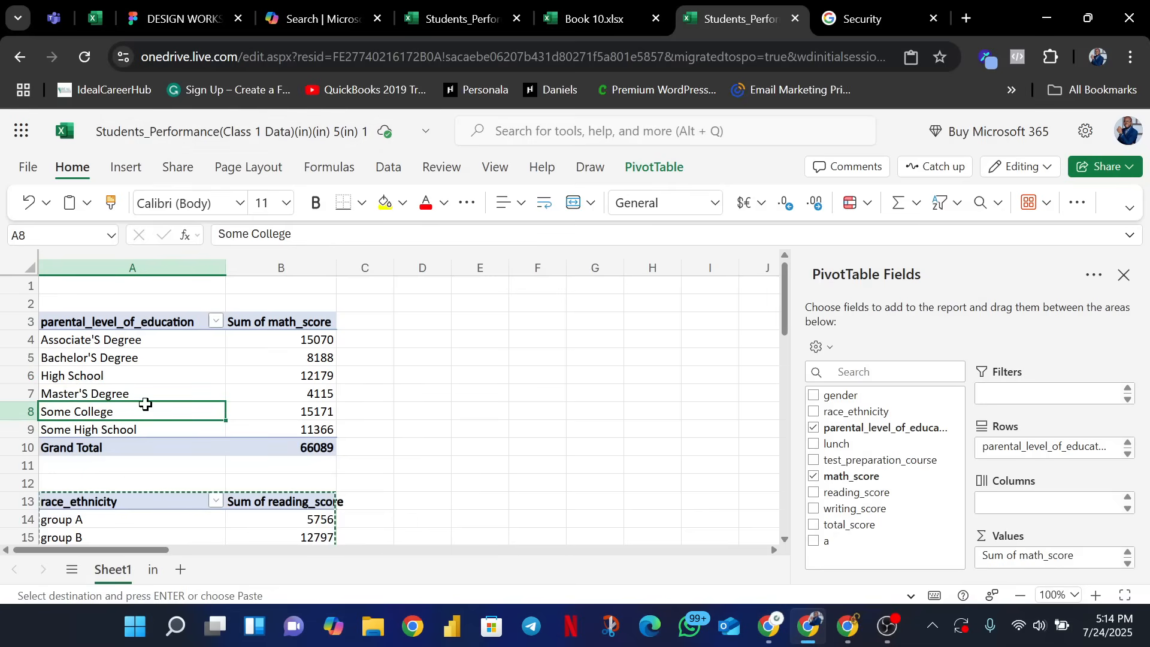
- Insert a clustered column chart from the math_score pivot, shrink it and move it beside the table
click(133, 168)
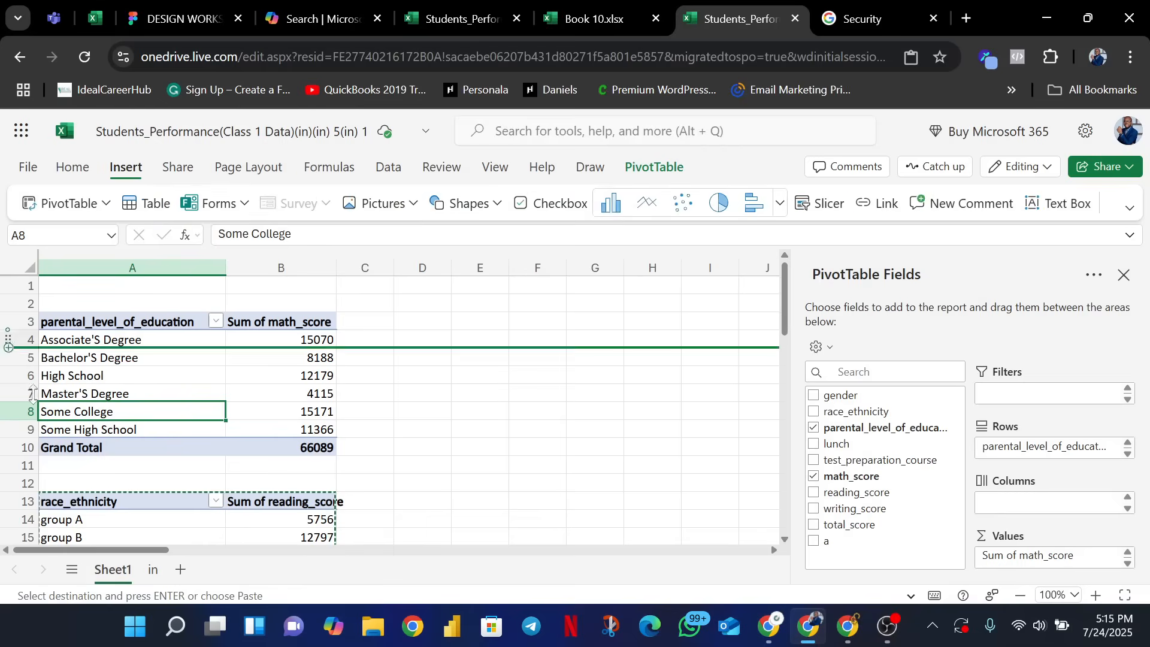
click(137, 379)
click(170, 395)
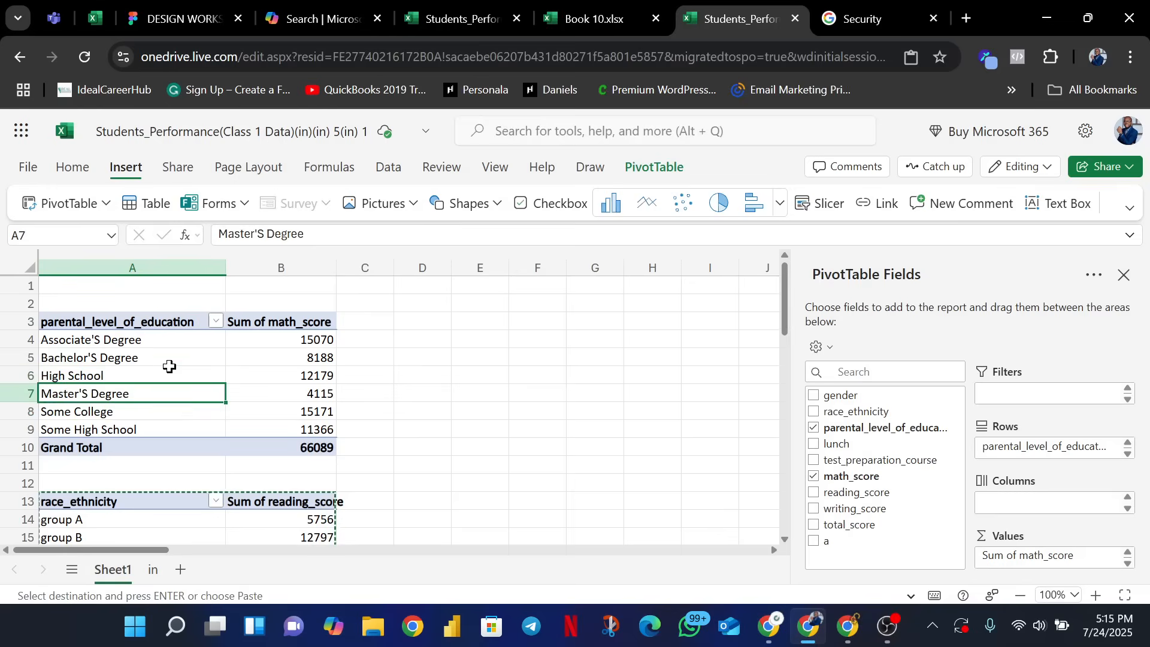
click(159, 359)
click(175, 409)
click(145, 359)
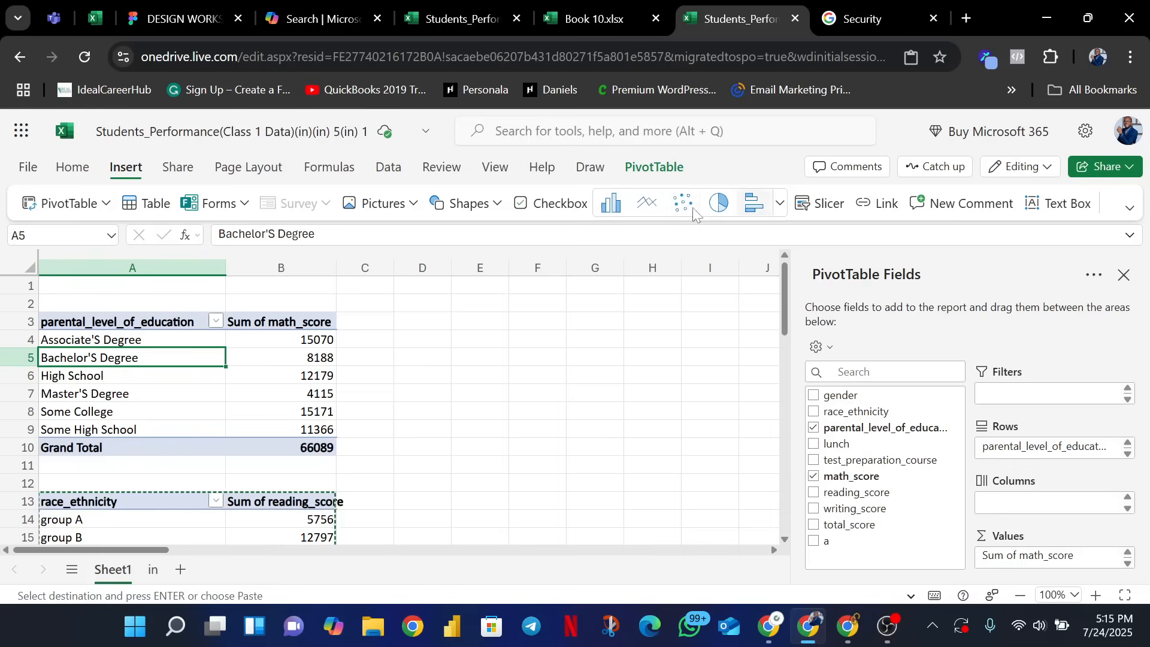
click(783, 206)
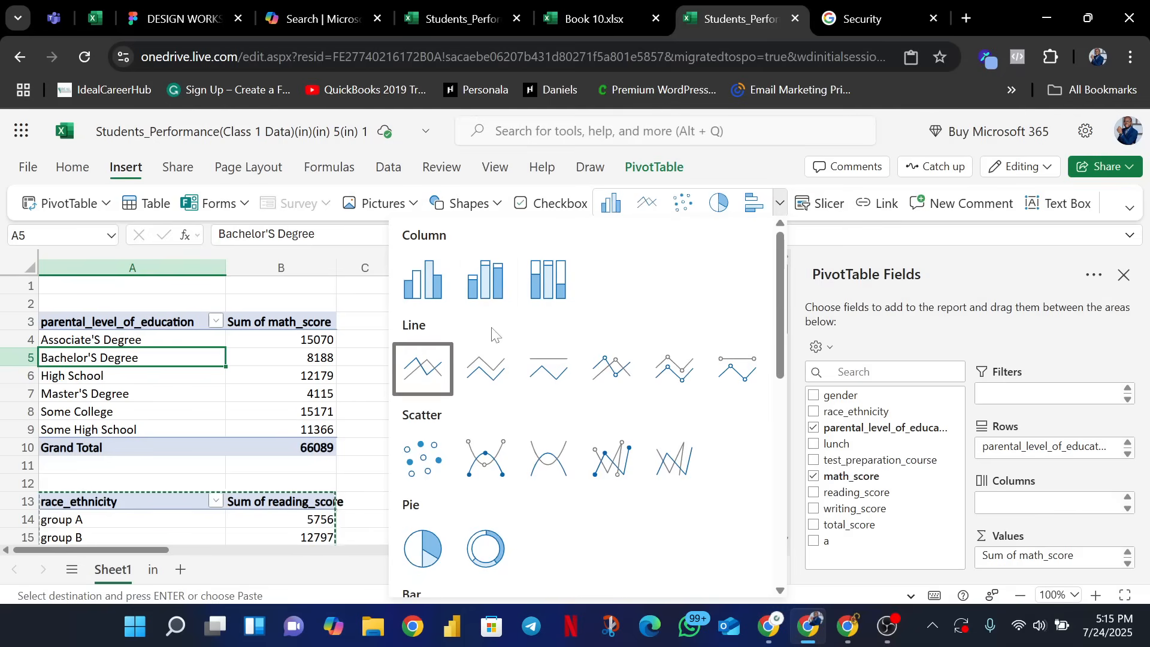
click(429, 281)
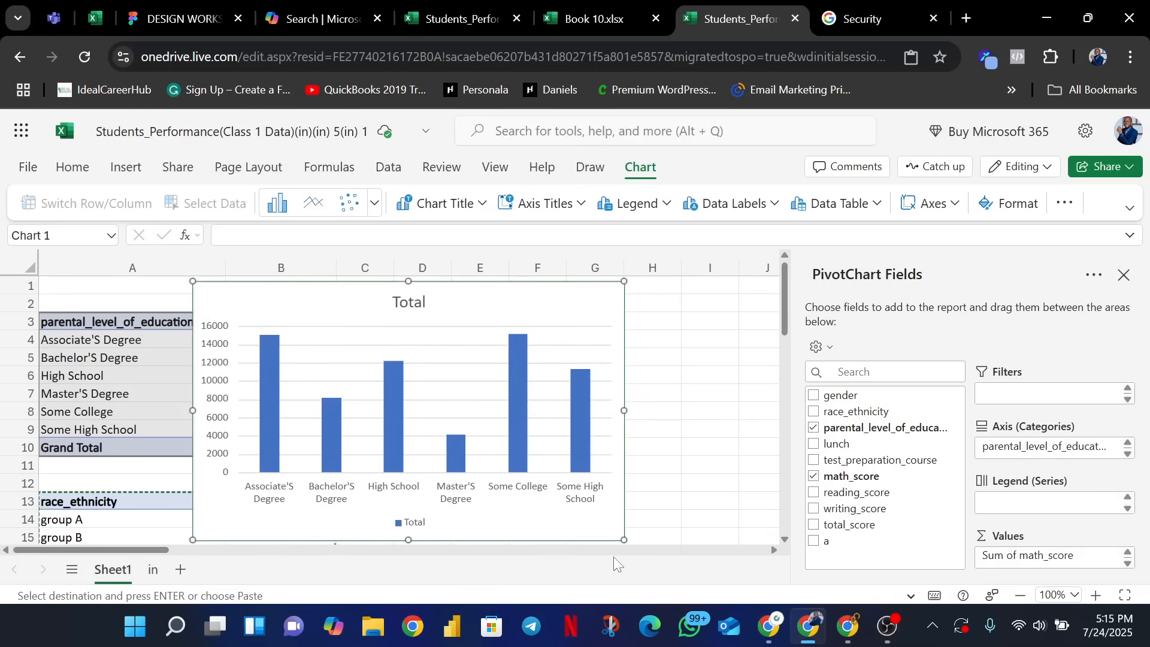
drag(623, 539, 462, 434)
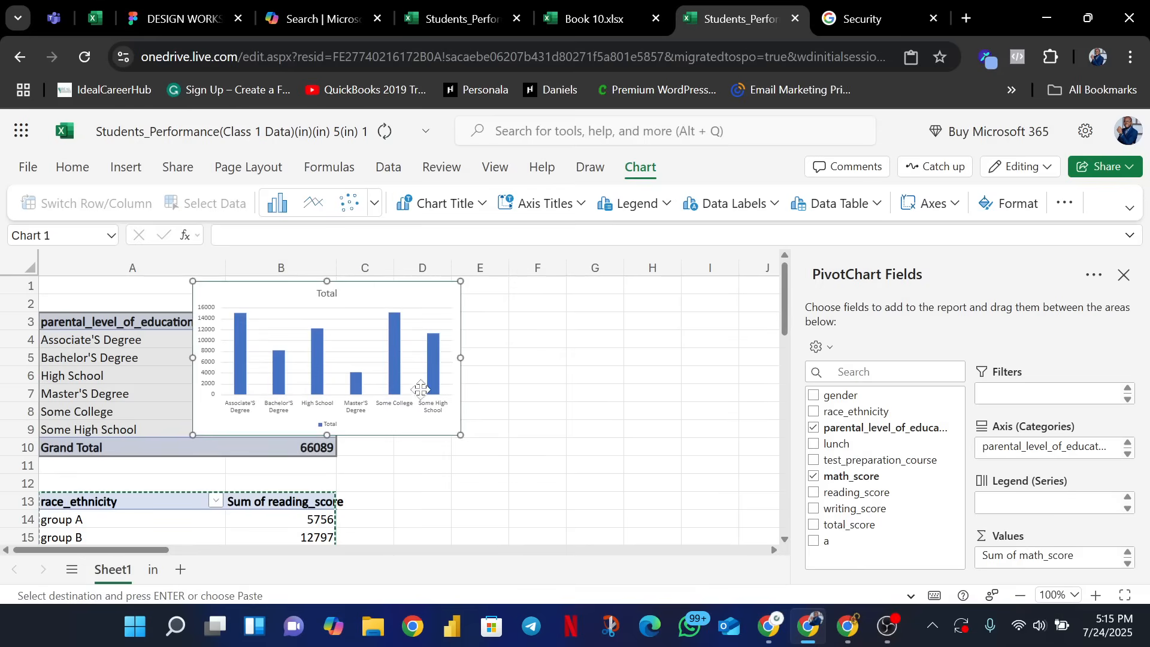
drag(399, 359, 523, 340)
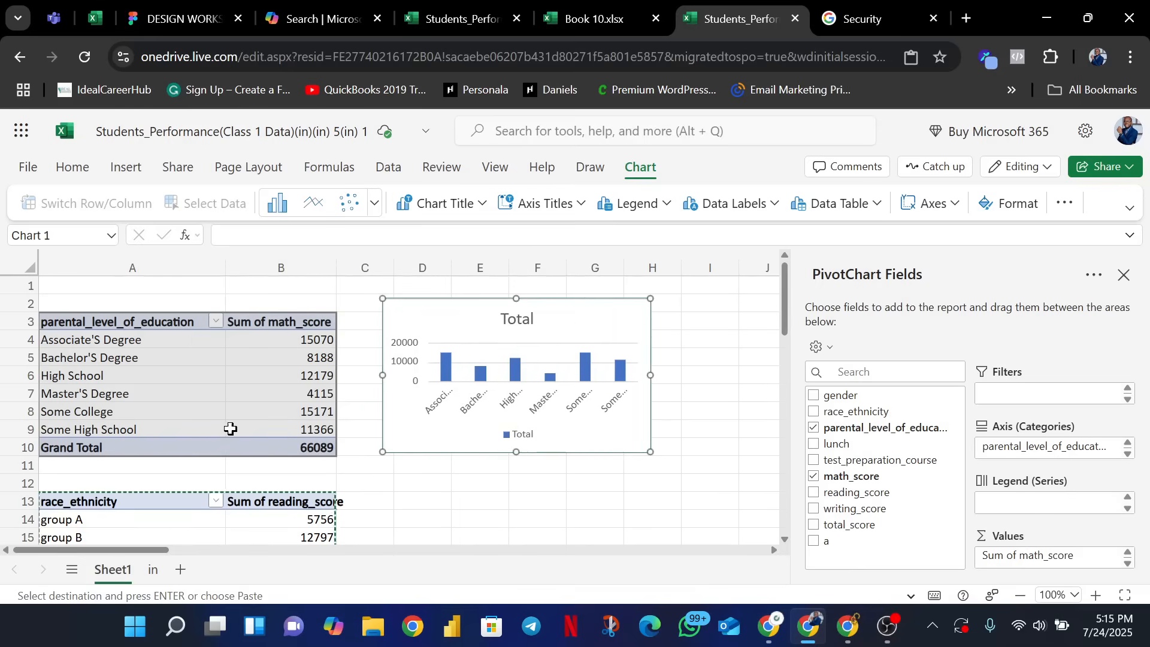
- Insert a pie chart from the race_ethnicity reading_score pivot, shrink it and set it beside the table
scroll(225, 458, down, 2)
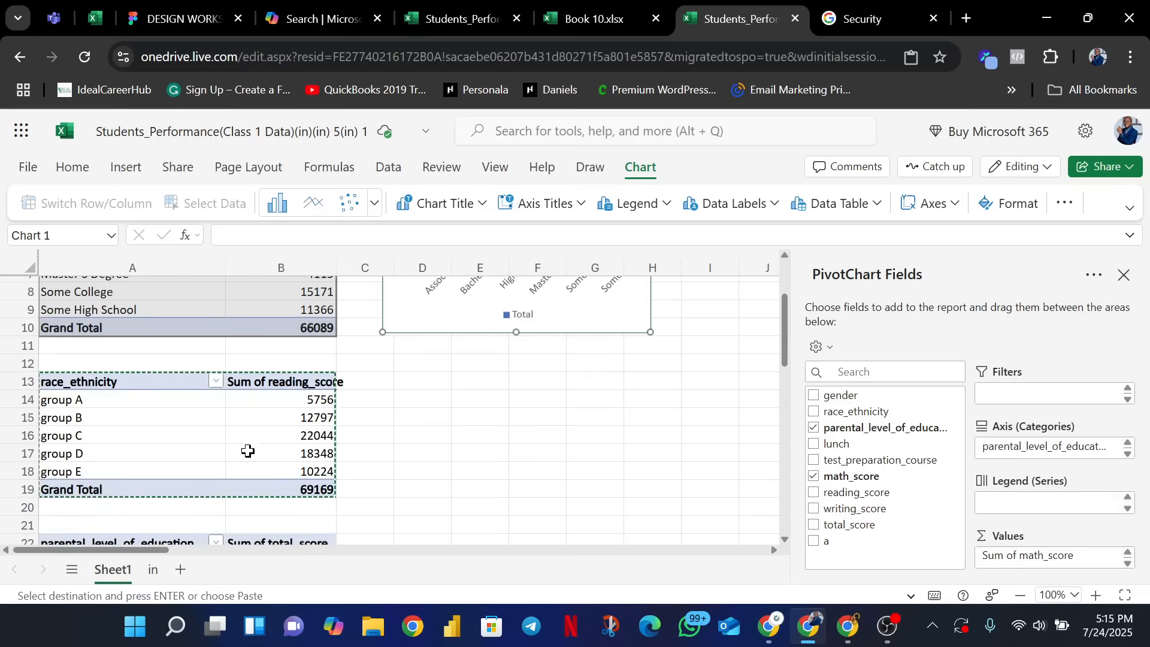
click(167, 453)
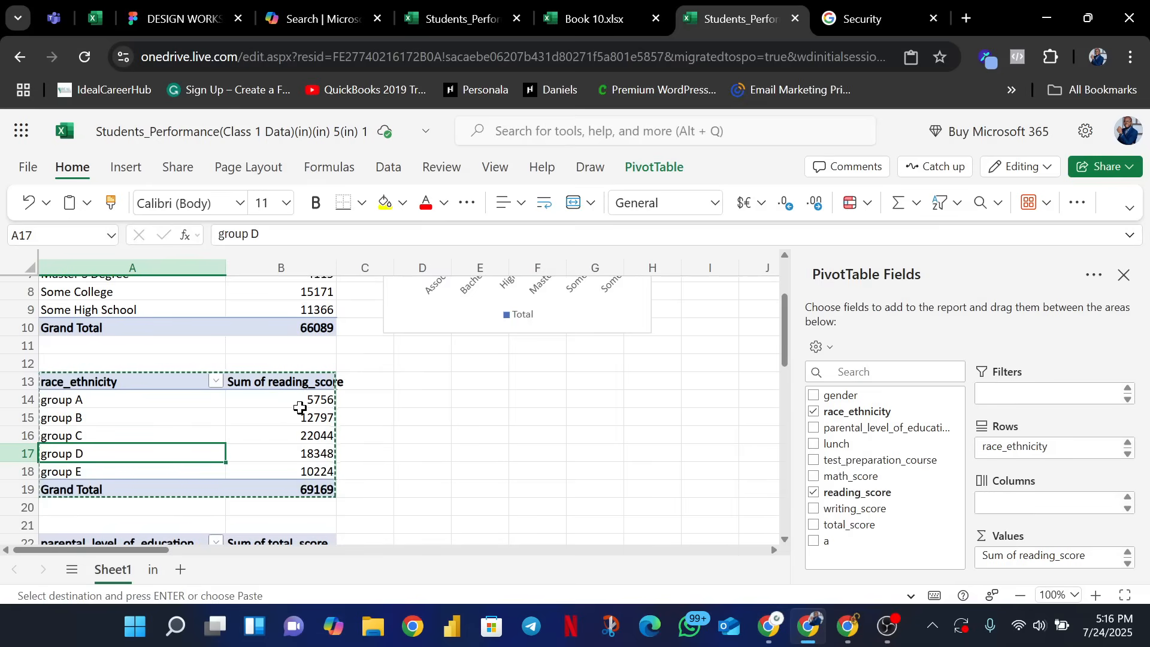
click(162, 423)
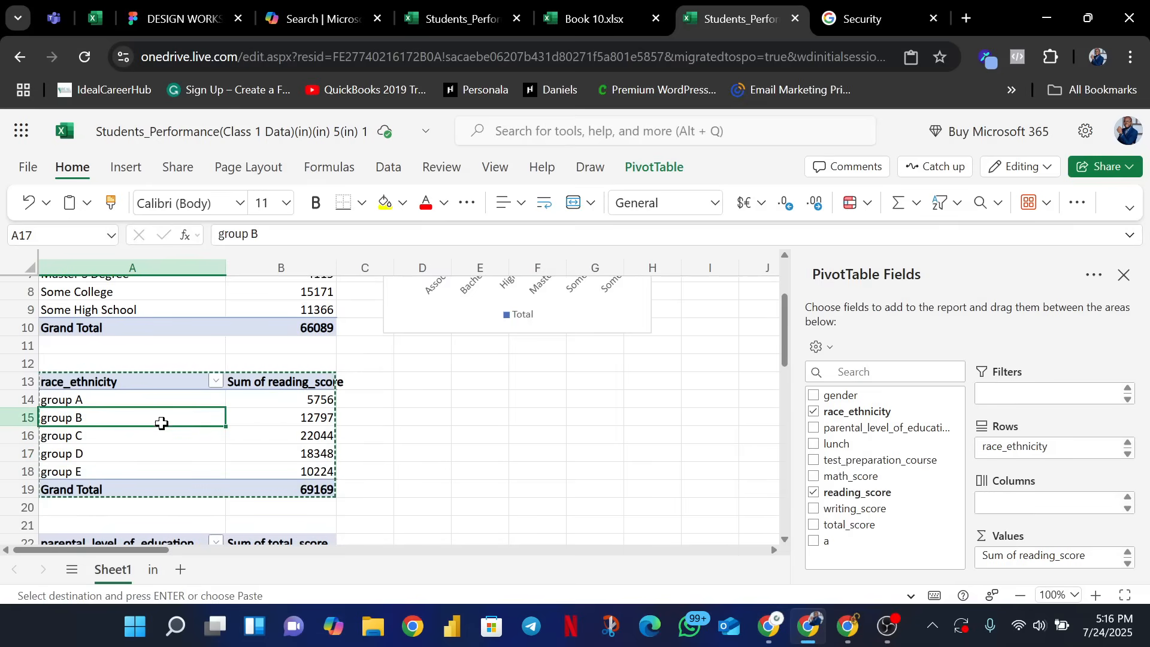
click(118, 170)
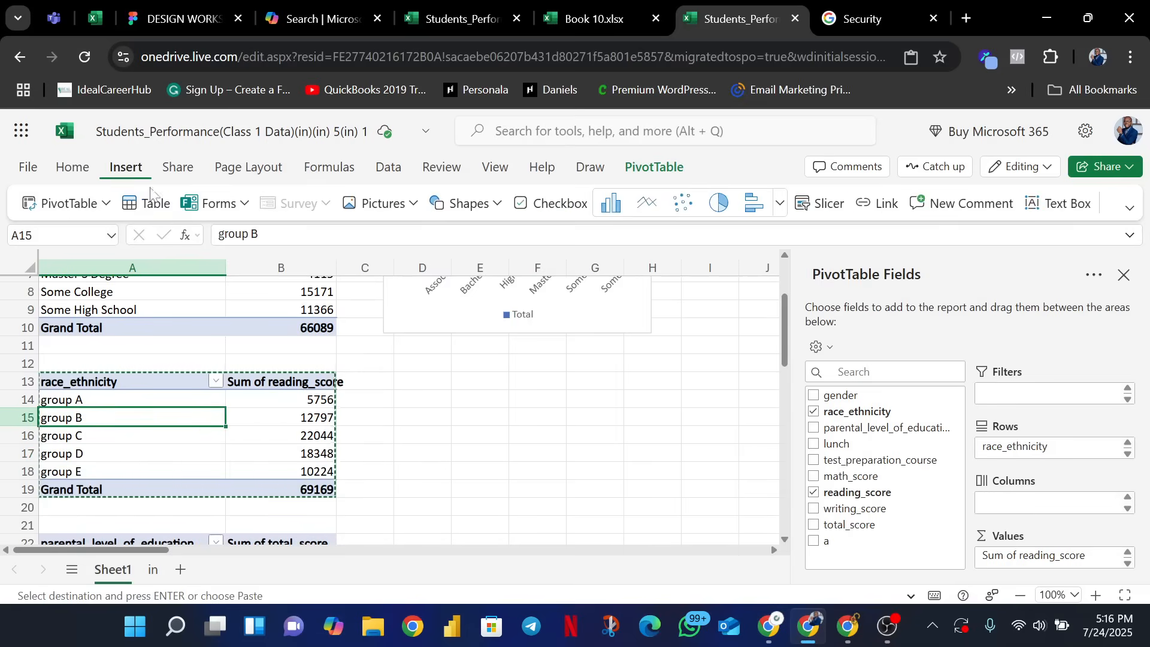
click(779, 207)
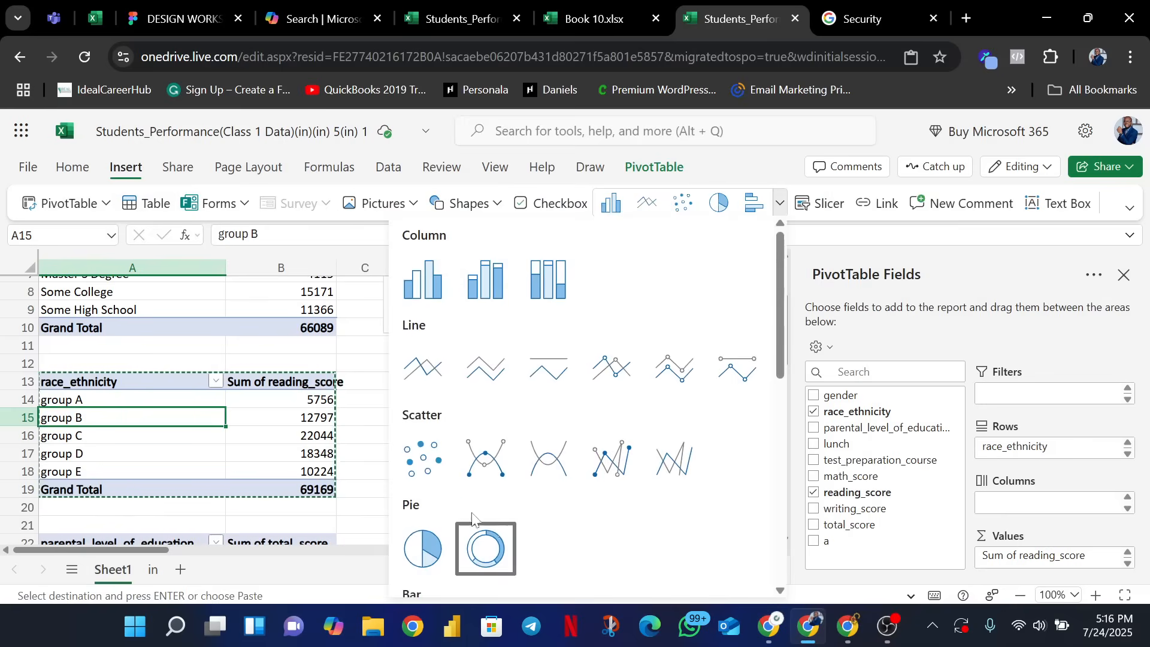
scroll(402, 421, down, 1)
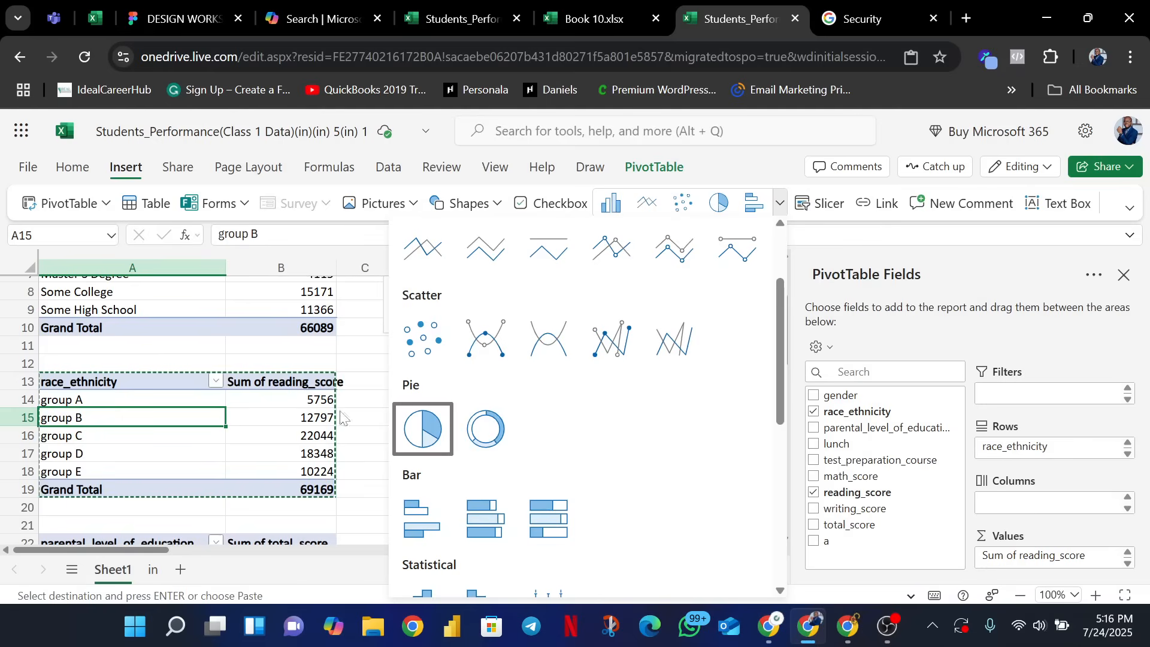
click(430, 440)
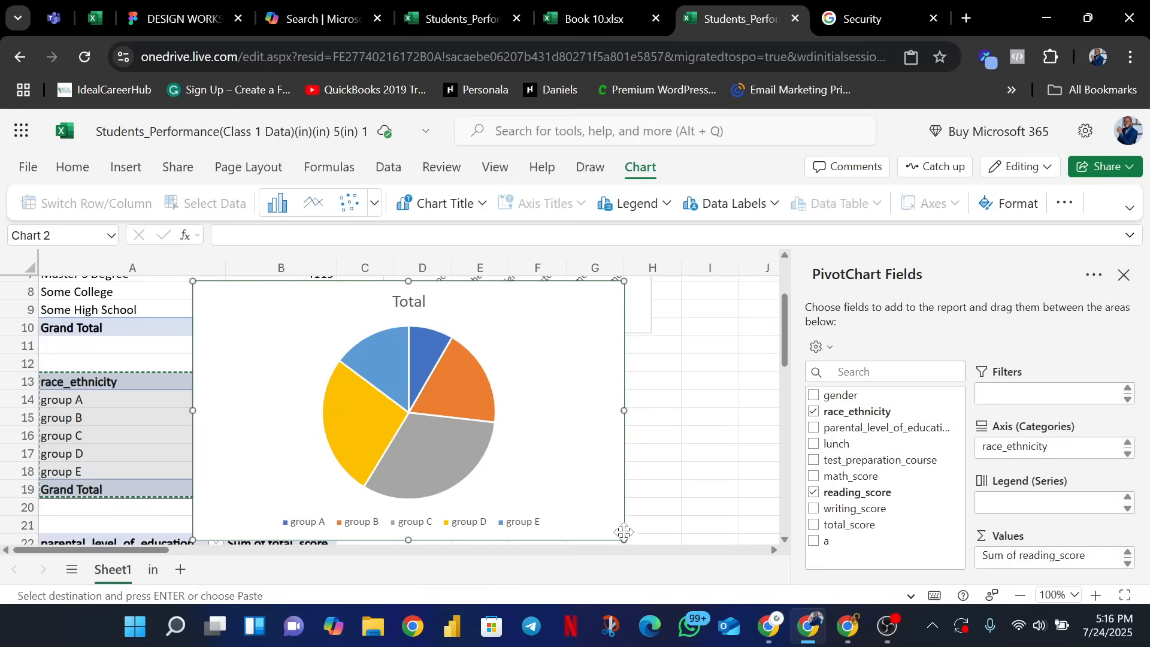
drag(623, 539, 448, 445)
drag(429, 375, 624, 451)
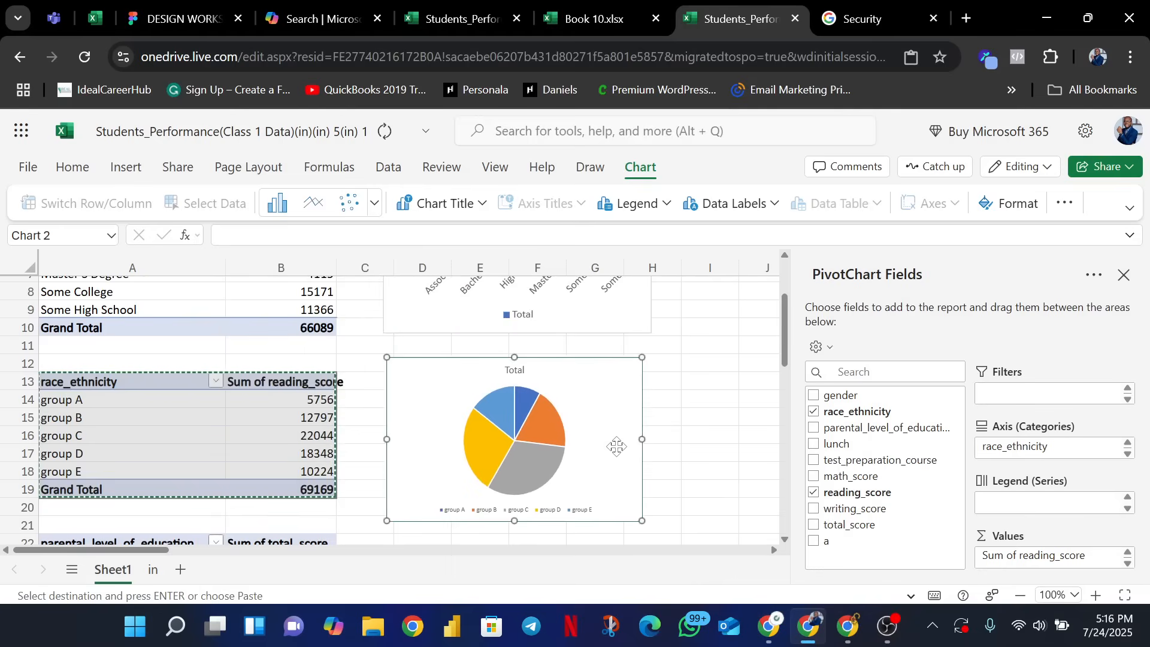
scroll(390, 366, down, 5)
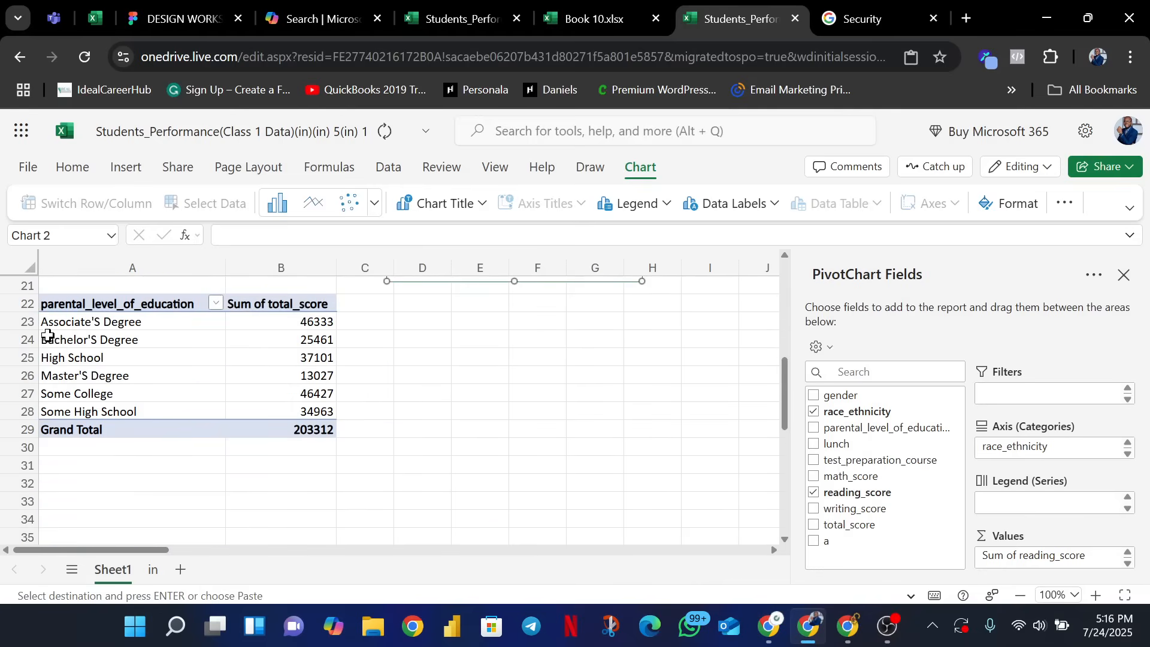
- Select cells in the total_score pivot, ending on Master'S Degree, and show the Insert commands
click(120, 374)
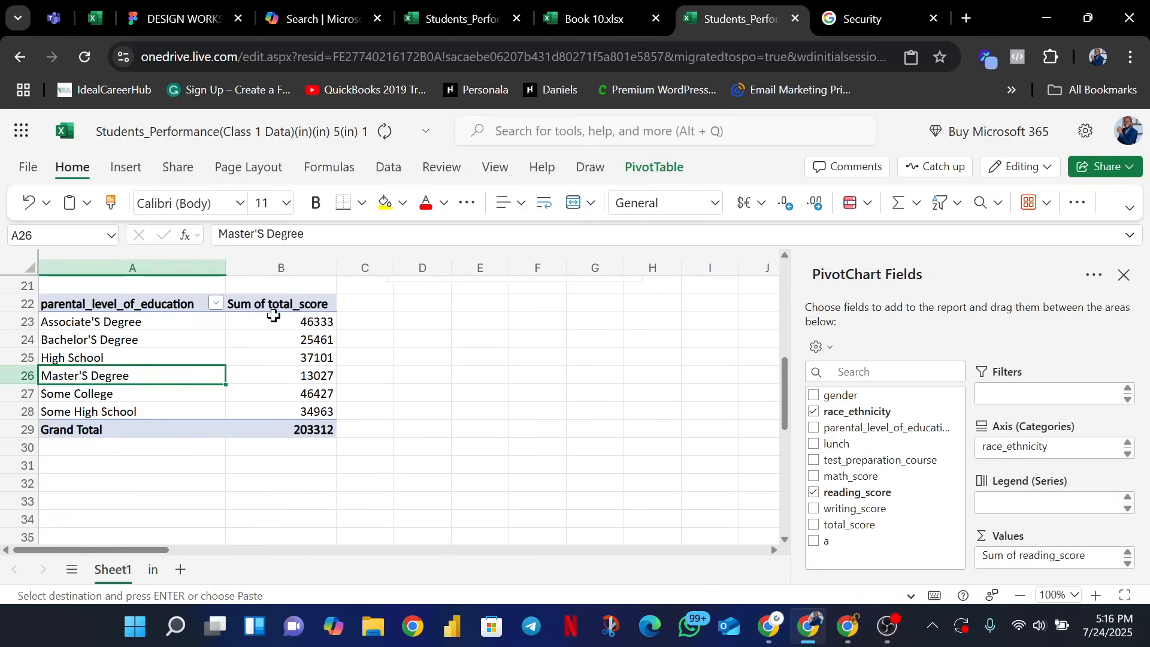
click(139, 360)
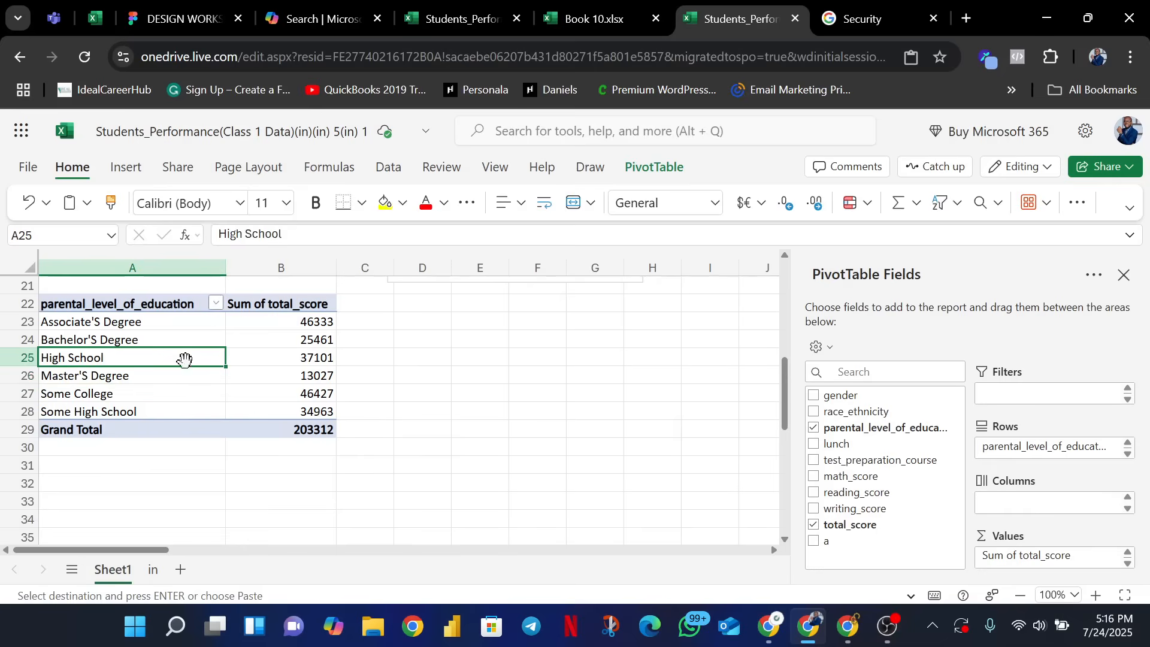
click(159, 393)
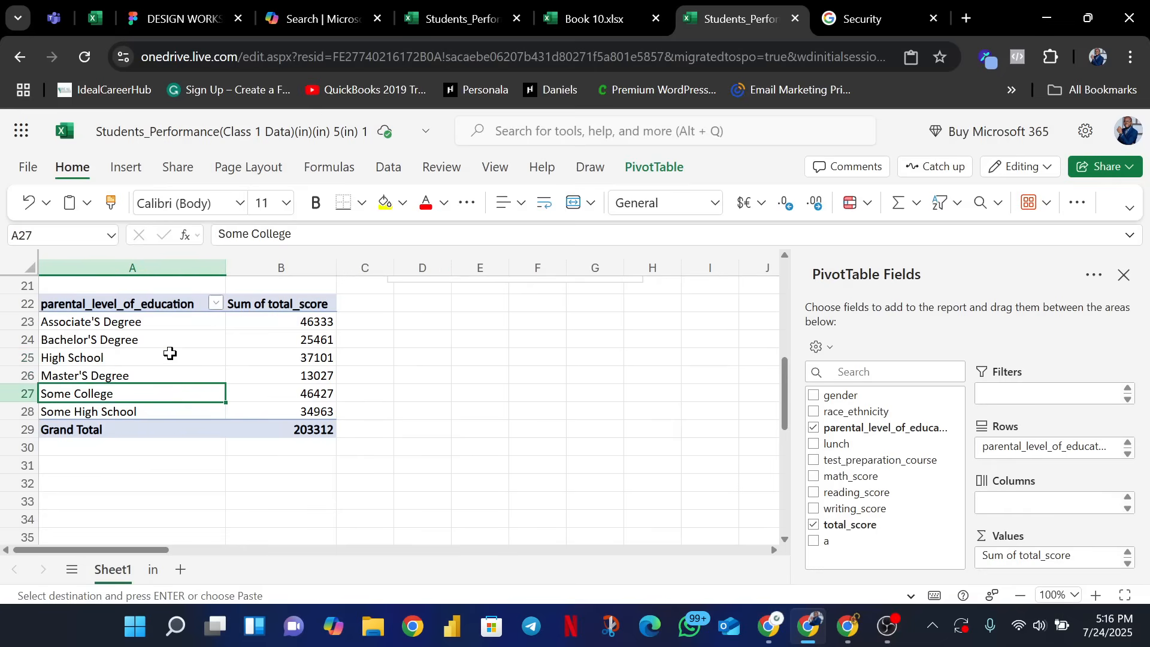
click(169, 357)
click(218, 409)
click(269, 379)
click(187, 358)
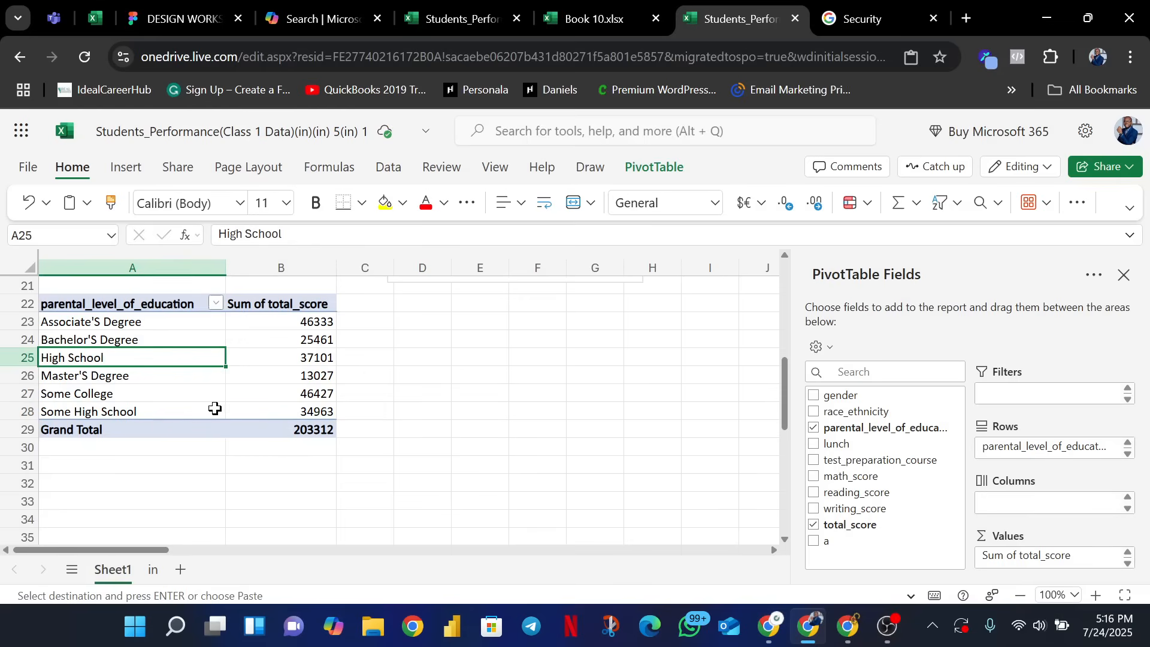
click(159, 371)
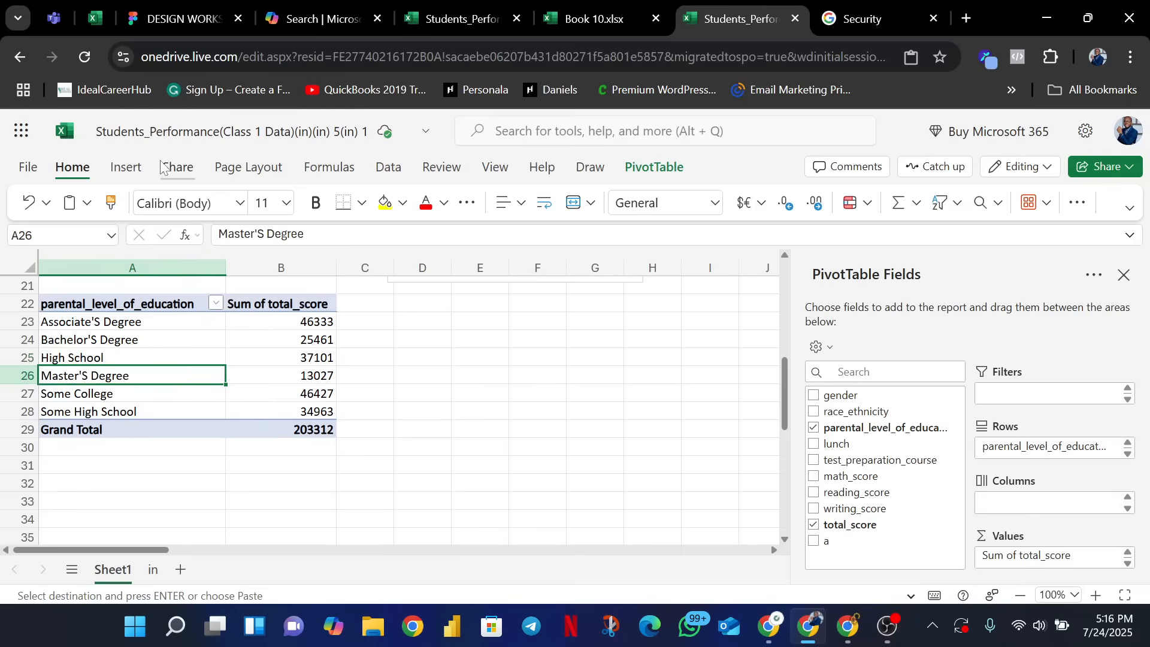
click(133, 169)
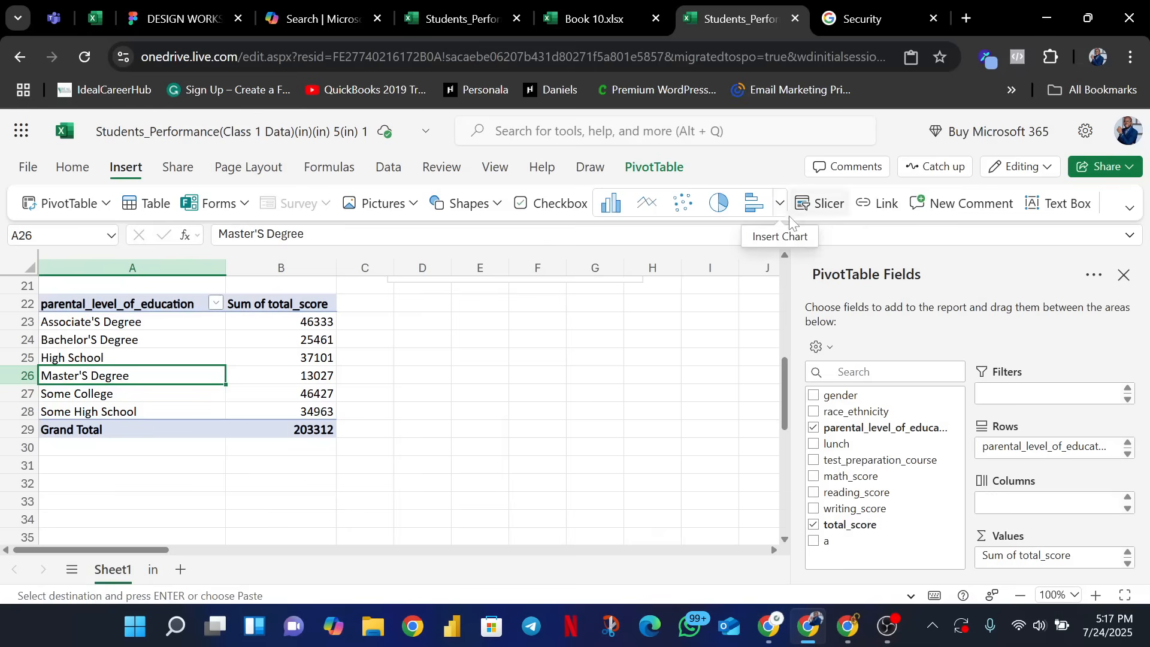
- Insert a clustered bar chart of total_score, shrink it and drag it beside the third pivot
click(780, 205)
scroll(474, 431, down, 4)
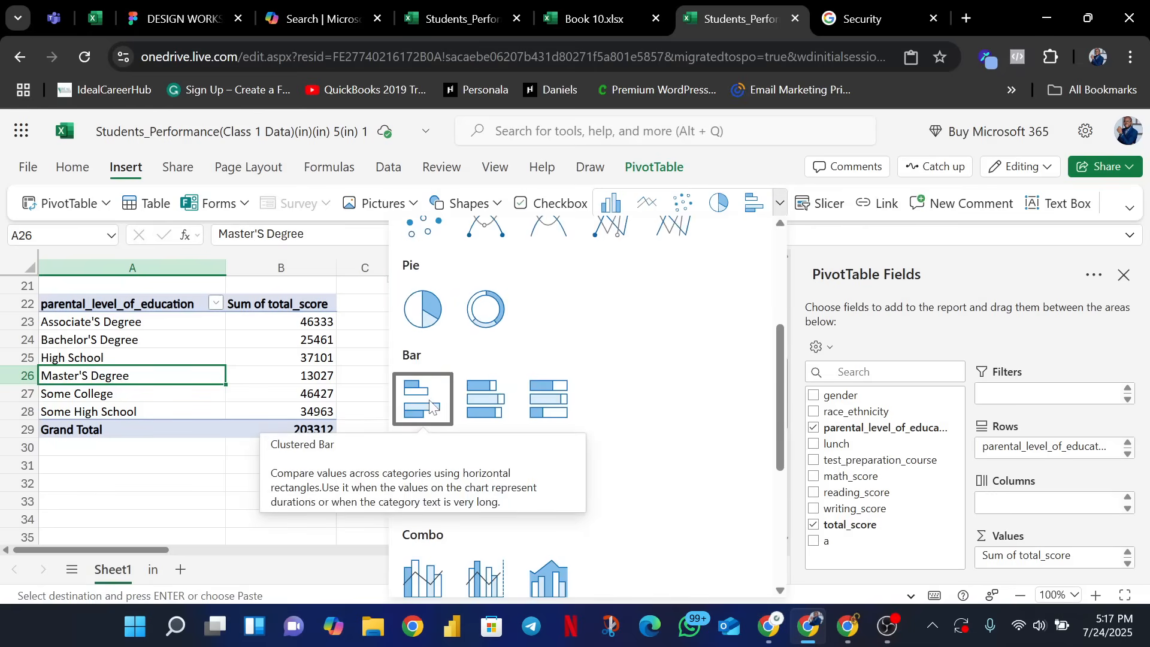
click(430, 406)
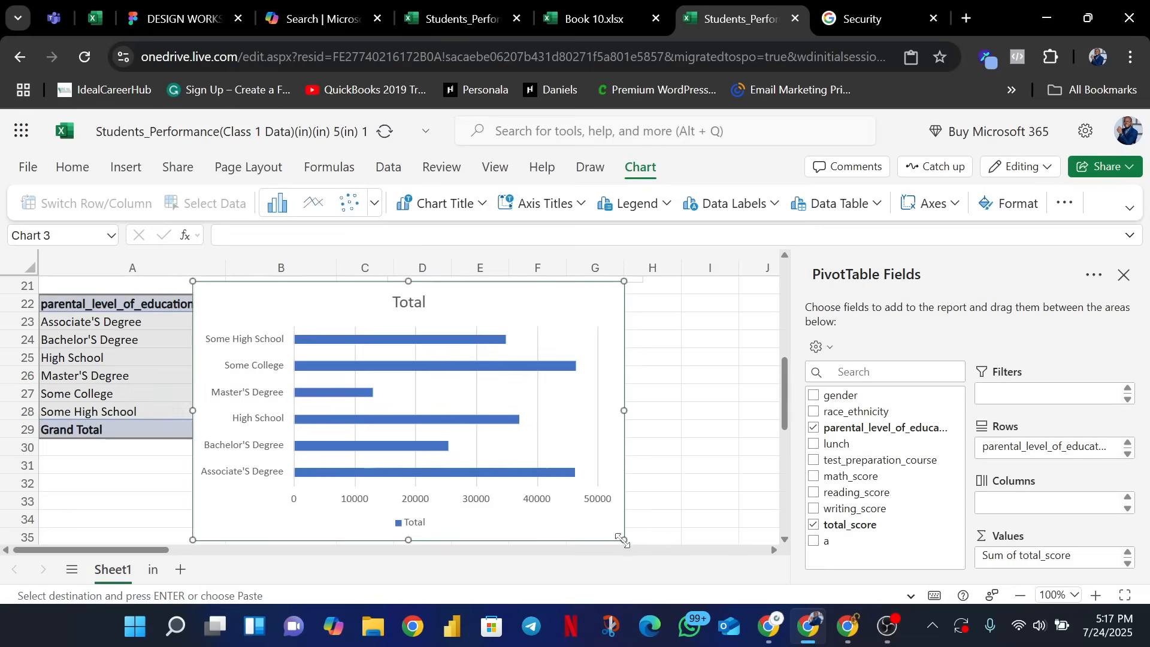
drag(617, 539, 501, 474)
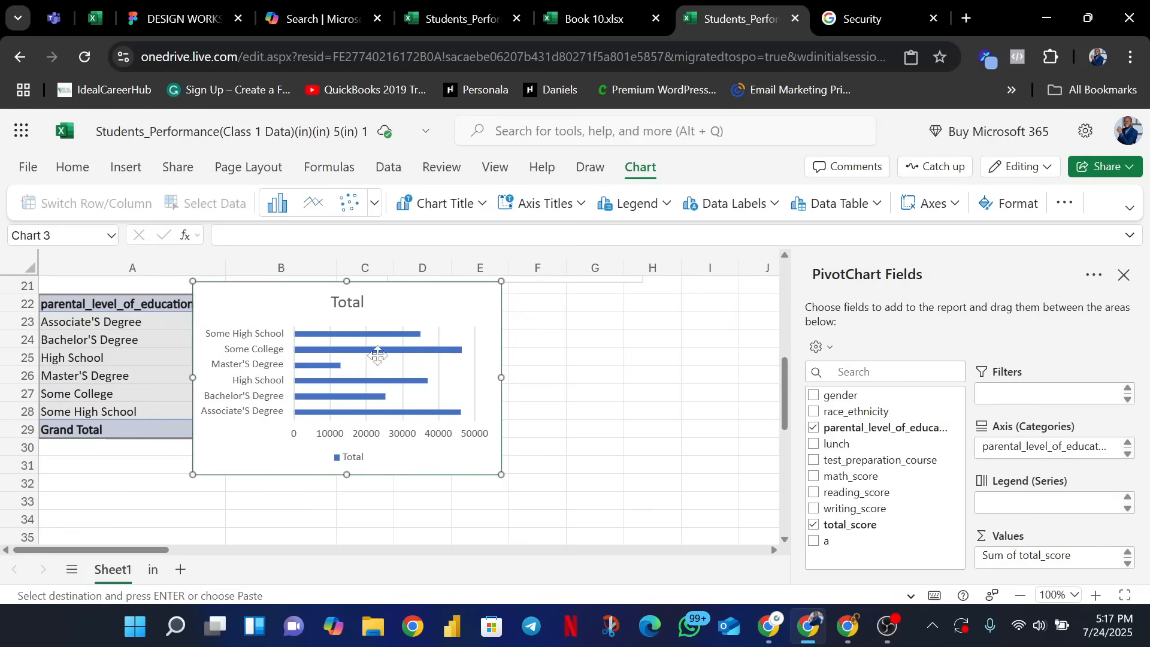
drag(401, 309, 604, 466)
scroll(611, 370, up, 3)
scroll(557, 410, down, 4)
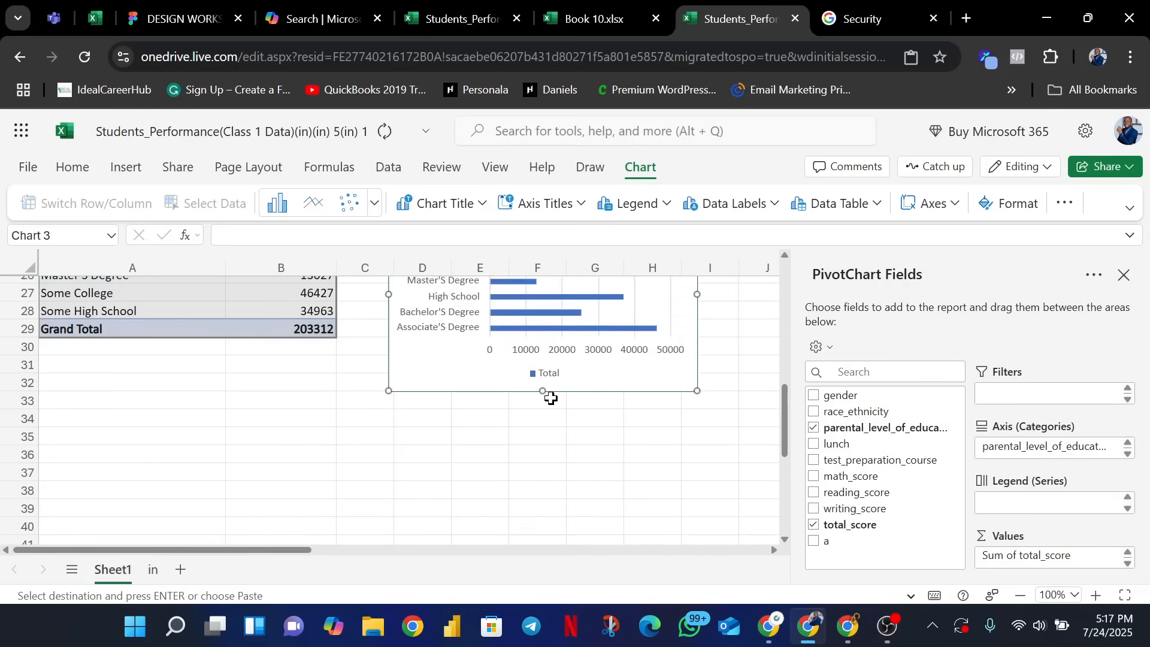
scroll(544, 390, up, 8)
click(557, 350)
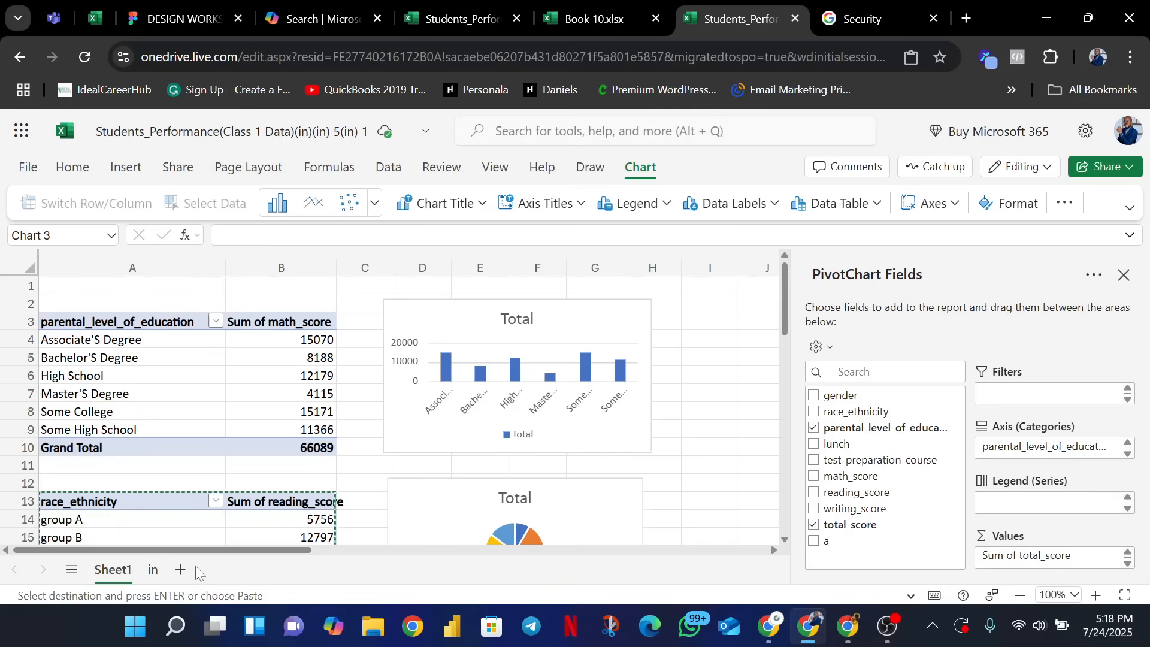
- Insert a new empty Sheet2 after Sheet1 in the Students_Performance workbook
click(180, 569)
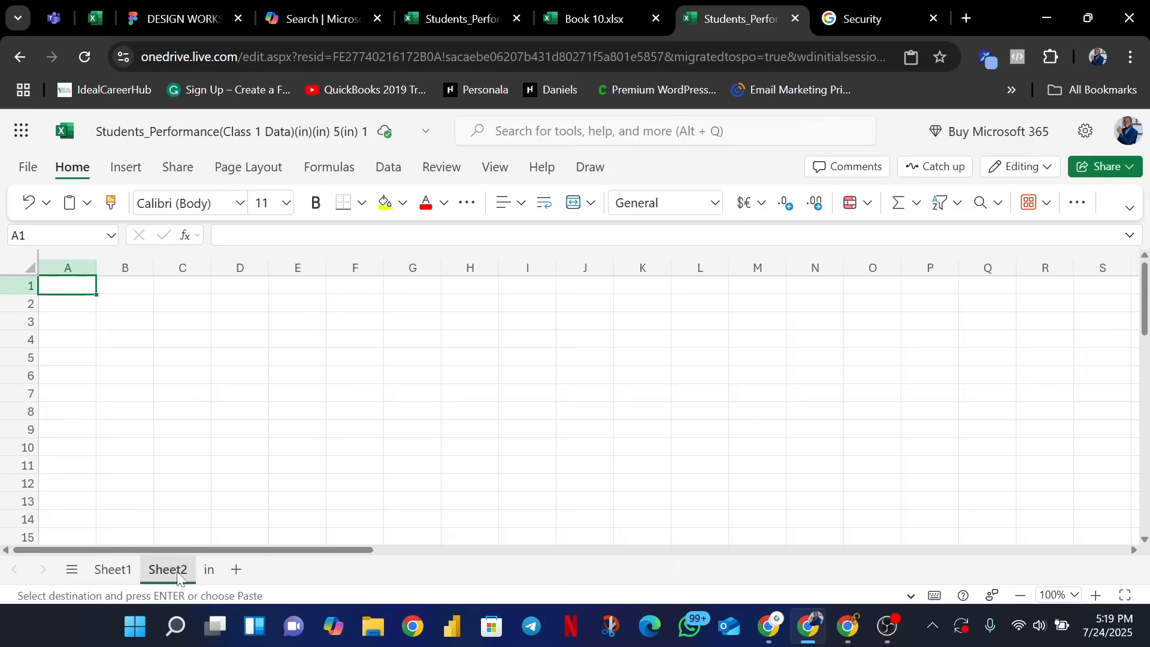
click(120, 571)
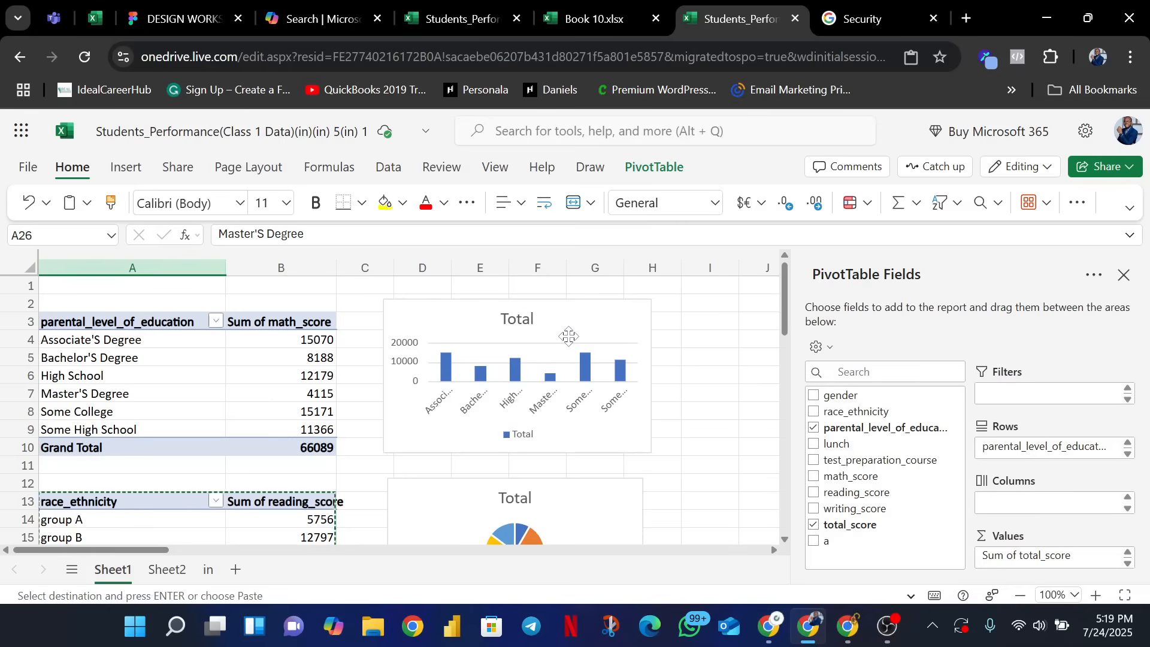
click(164, 570)
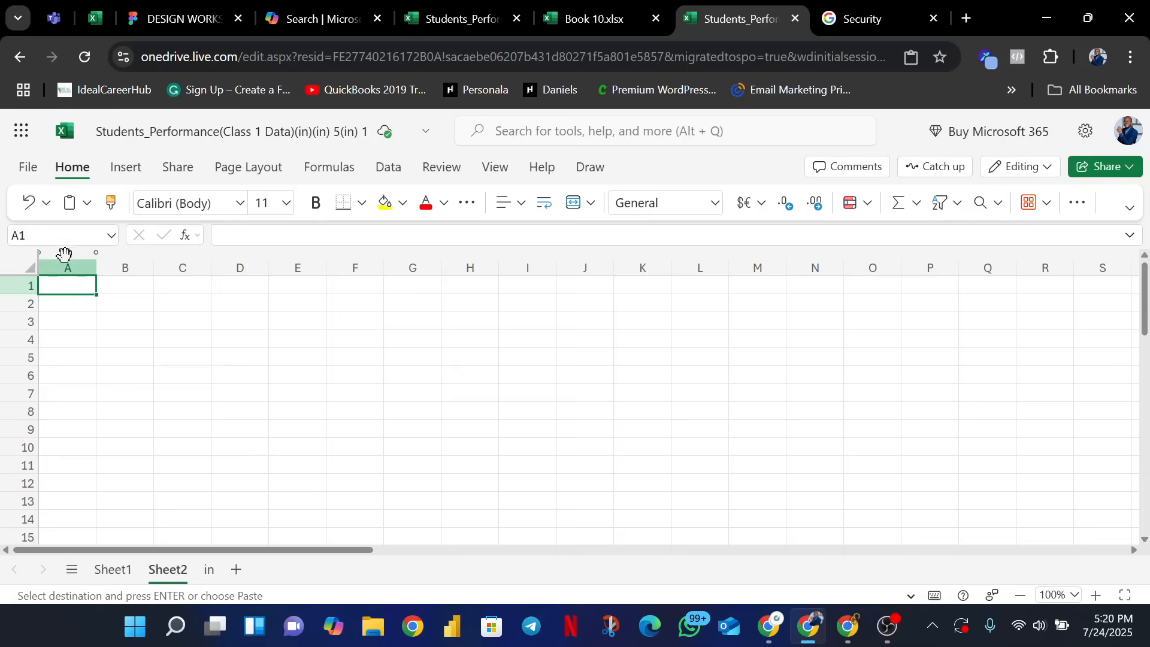
- Select every cell on Sheet2 and give them a dark grey theme fill
click(29, 266)
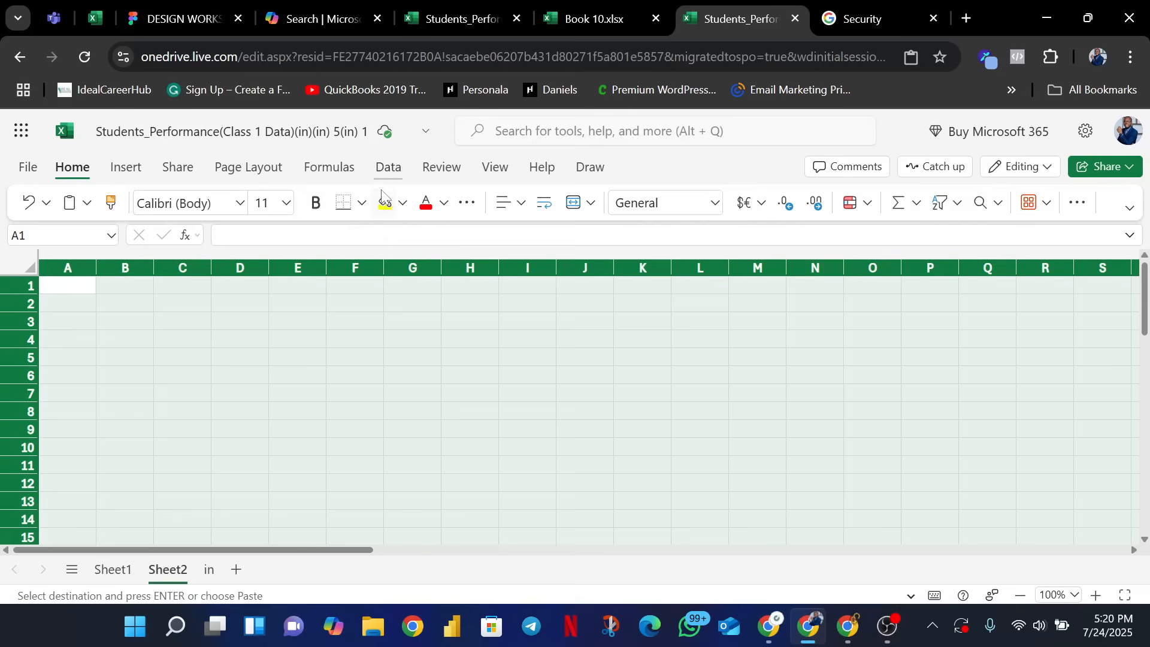
click(404, 214)
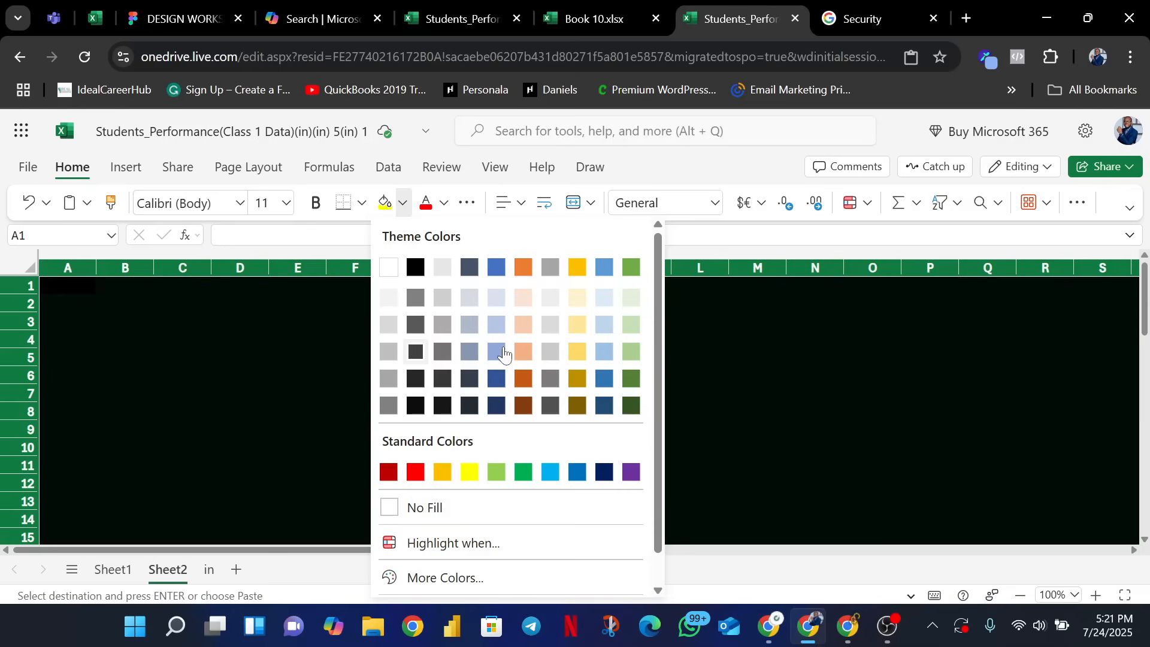
mouse_move(885, 638)
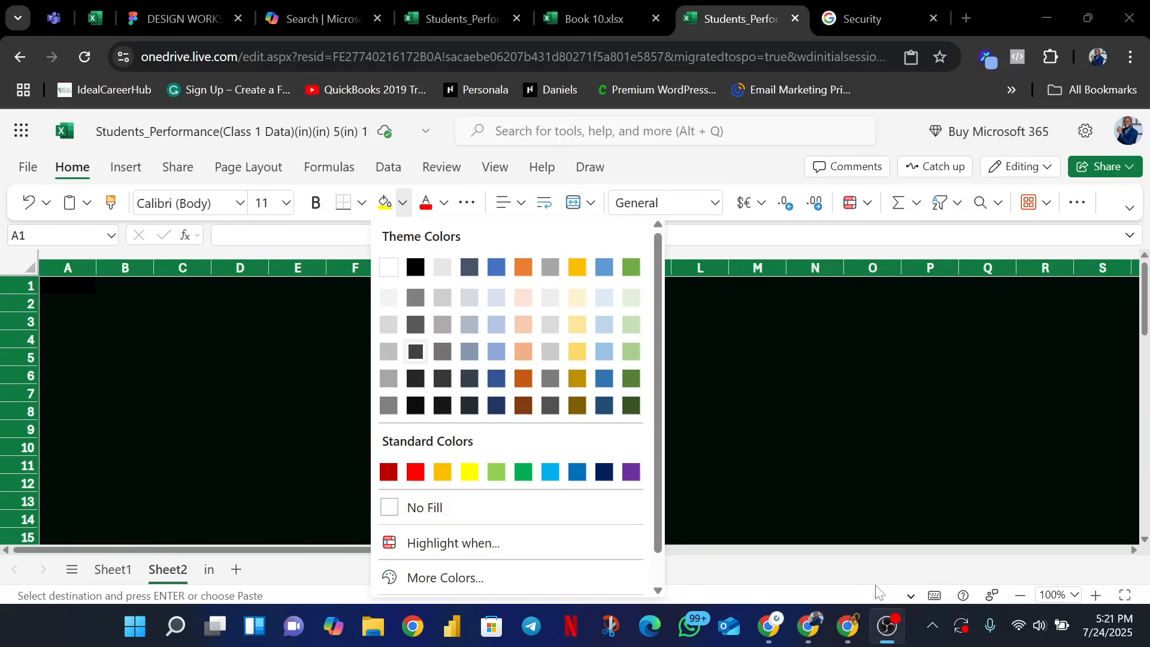
mouse_move(882, 618)
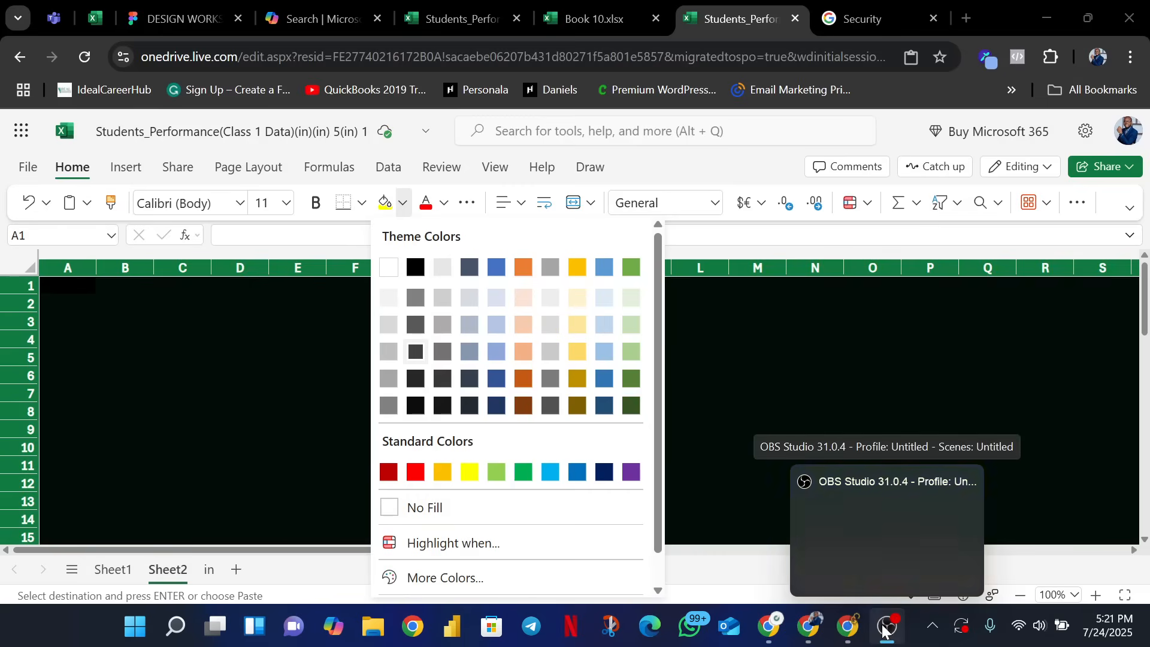
mouse_move(765, 627)
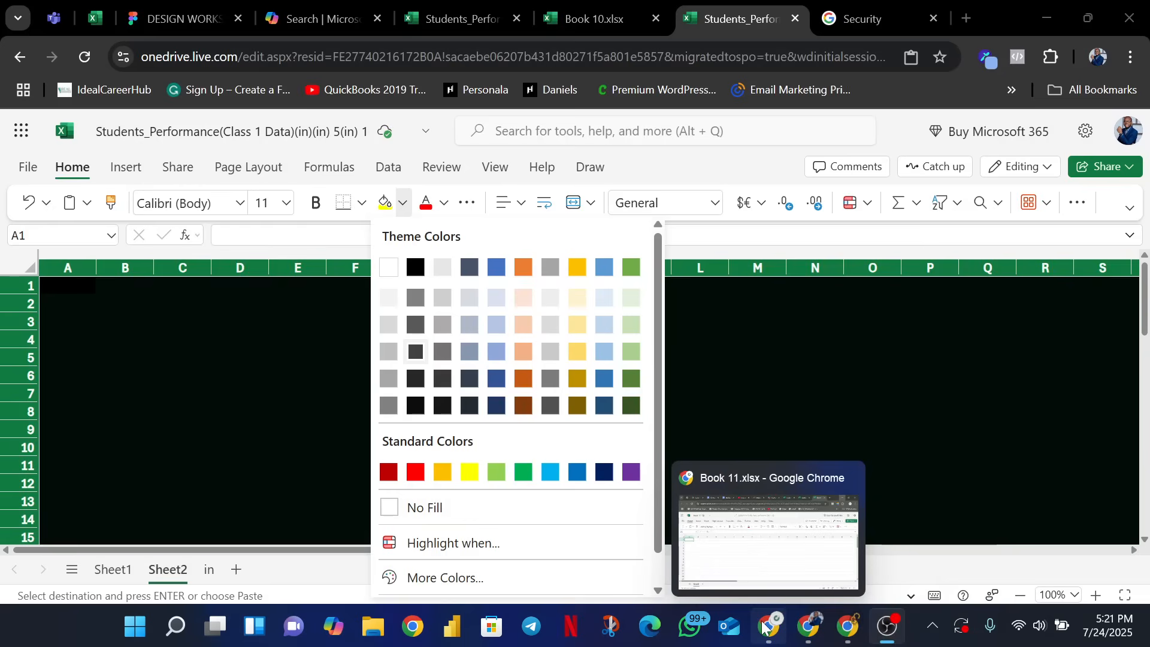
mouse_move(811, 632)
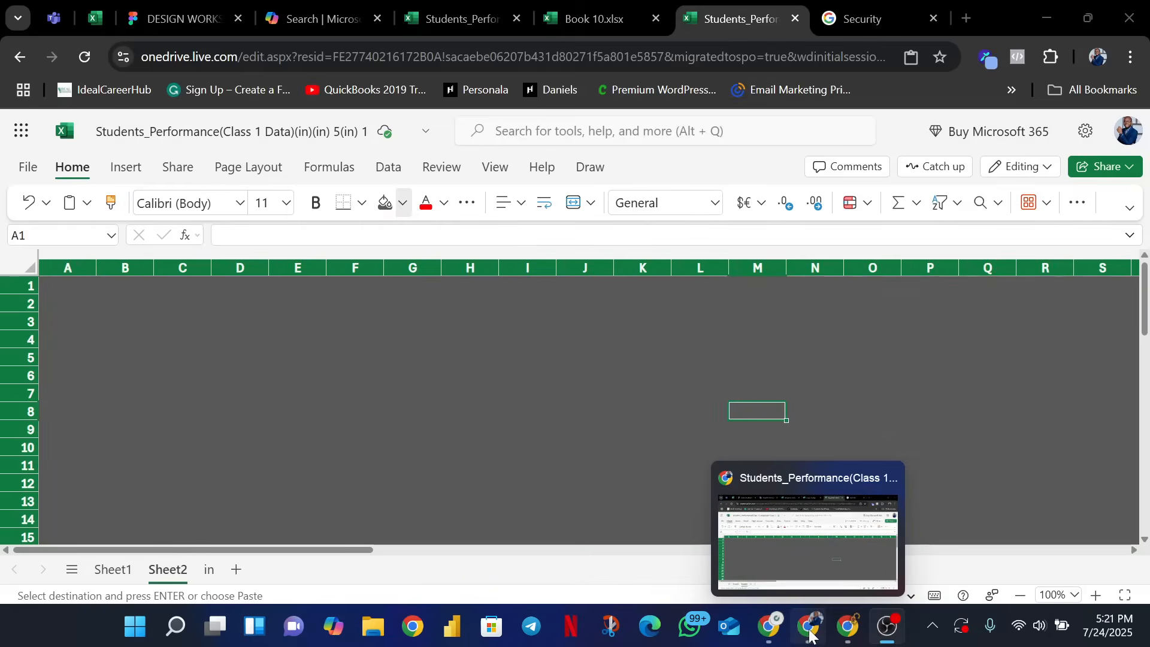
click(812, 586)
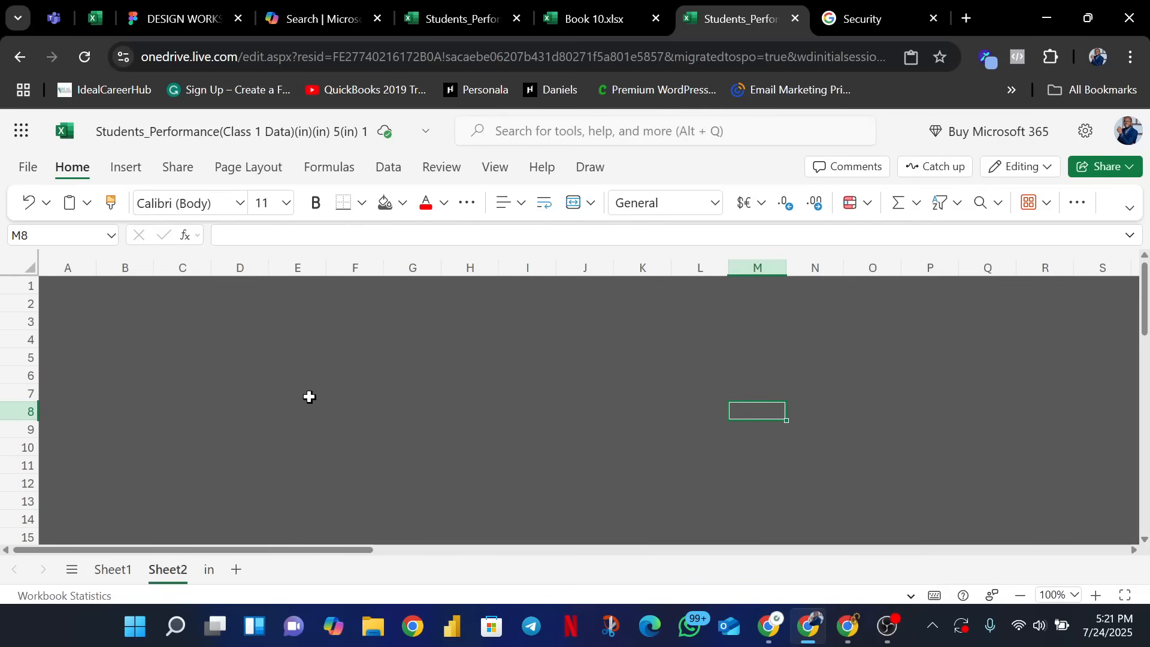
- Select cell A1 on the grey sheet and show the Insert ribbon commands
click(75, 302)
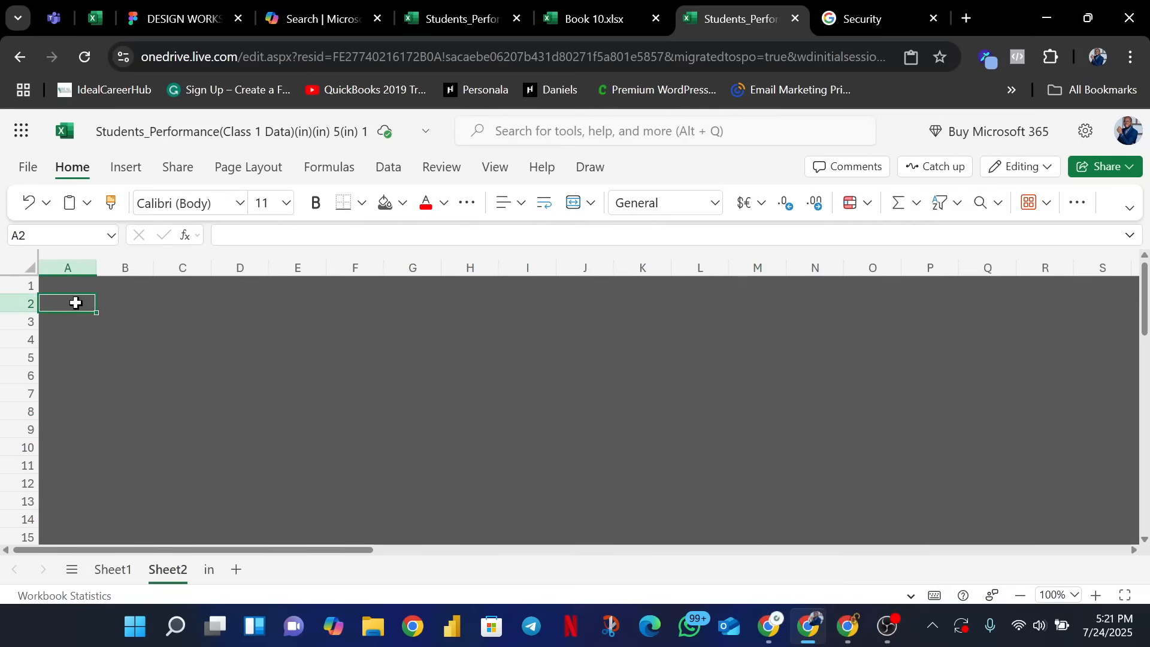
click(69, 285)
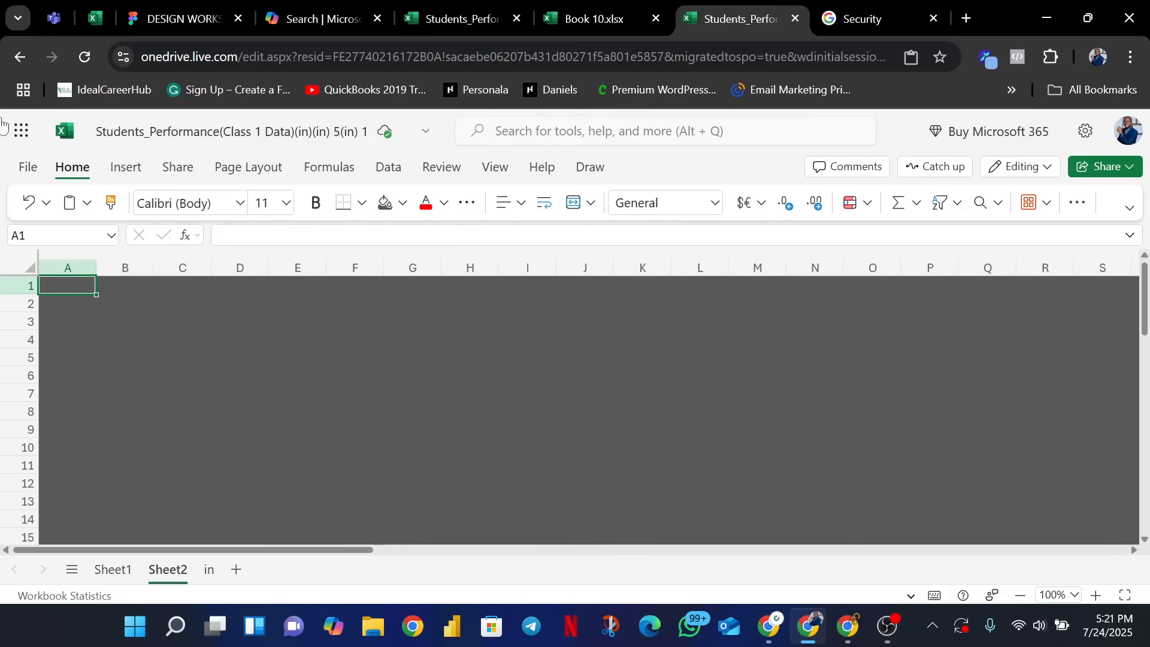
click(127, 168)
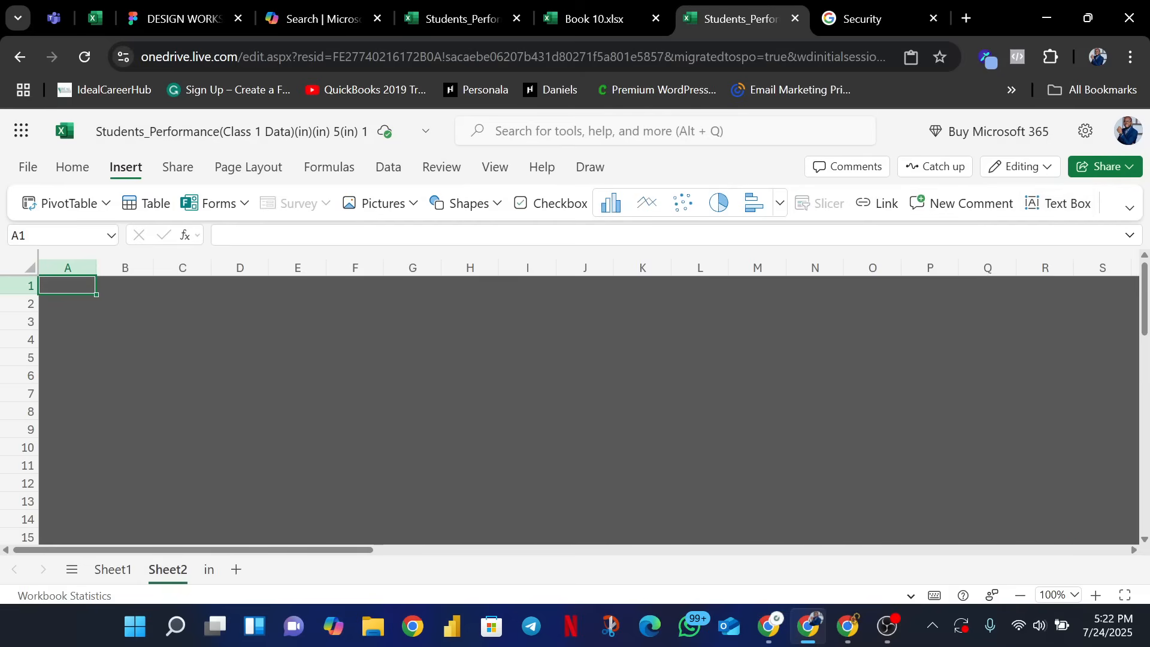
- Insert a white text box and move it to the top-left of the sheet
click(1049, 207)
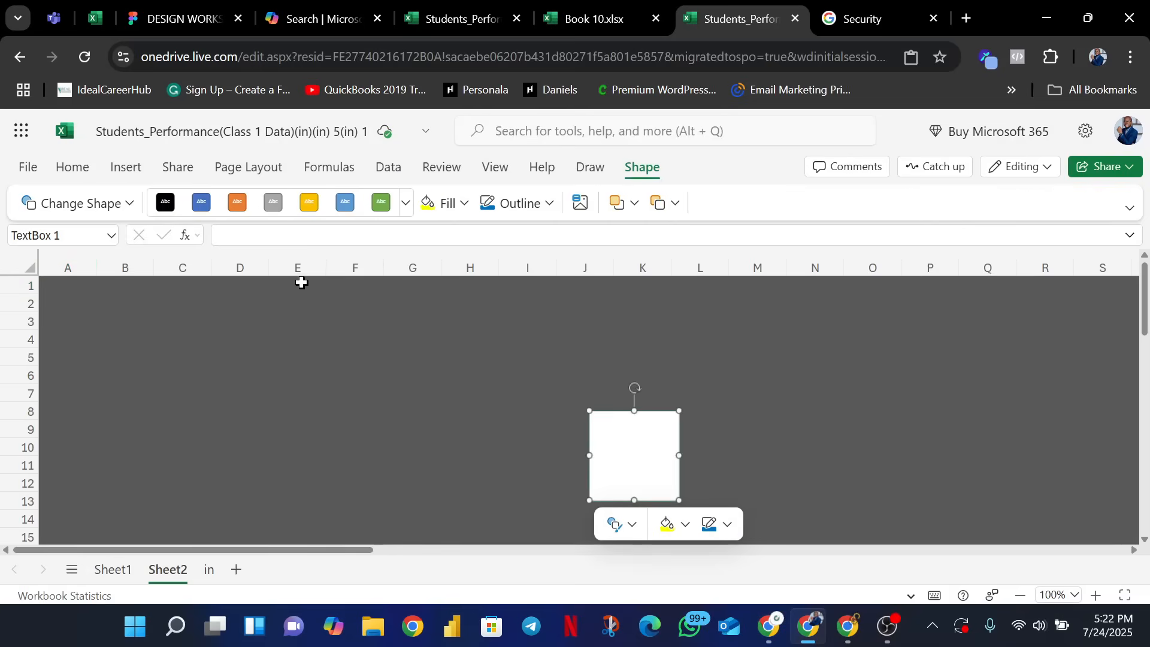
drag(45, 285, 522, 307)
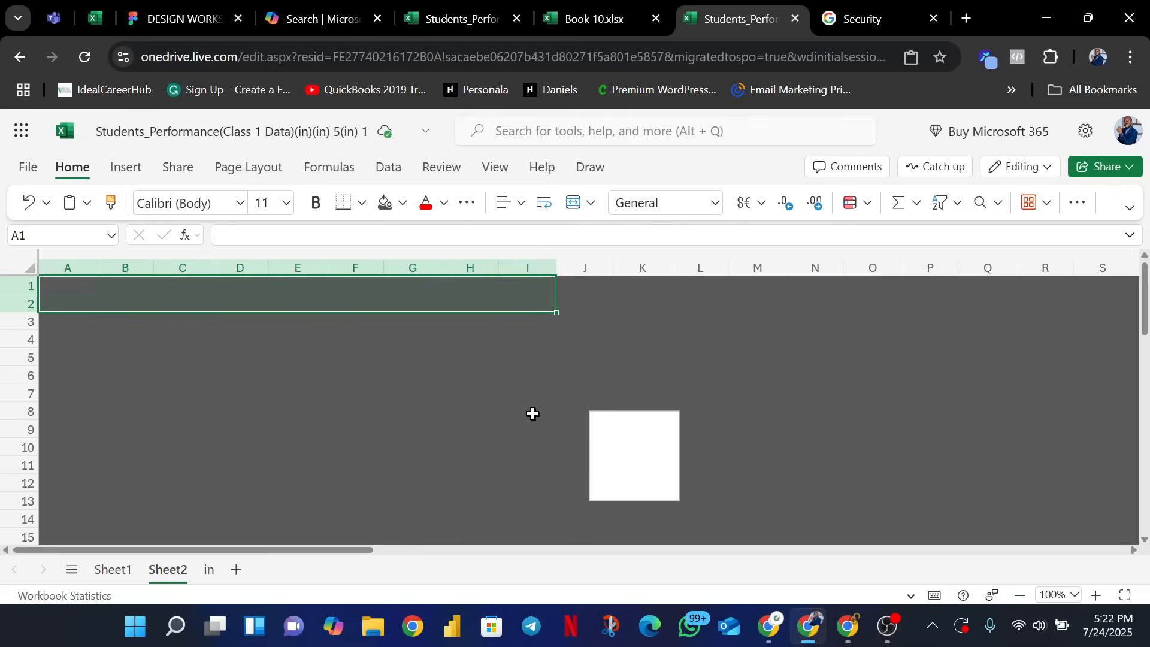
click(484, 358)
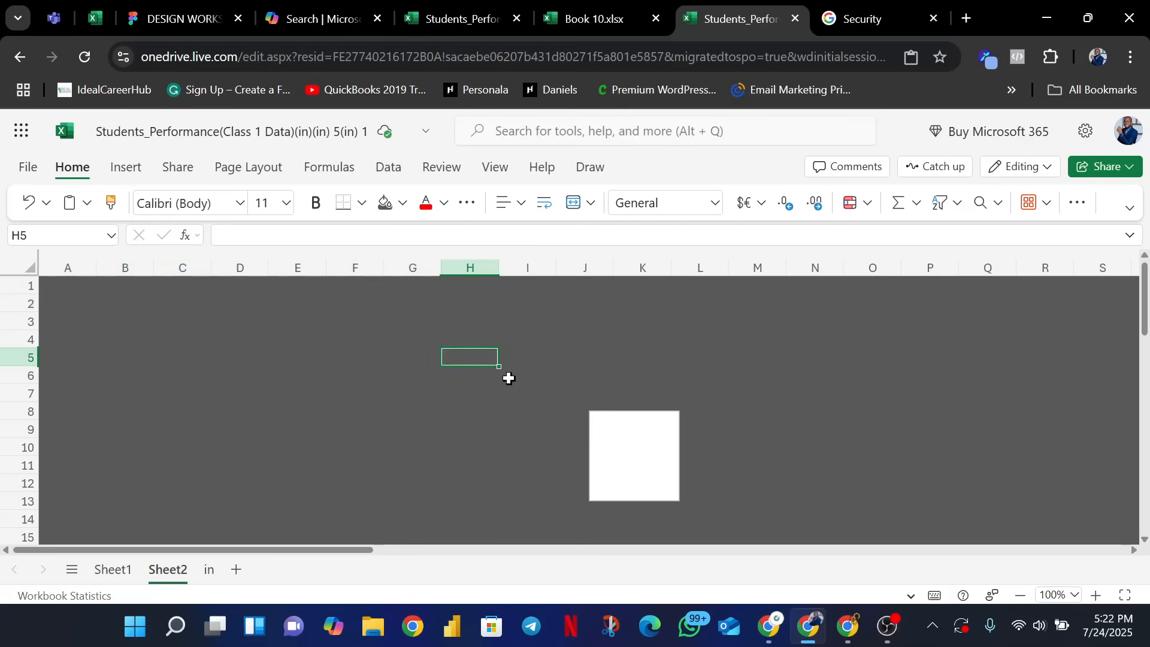
click(650, 447)
drag(649, 446, 556, 357)
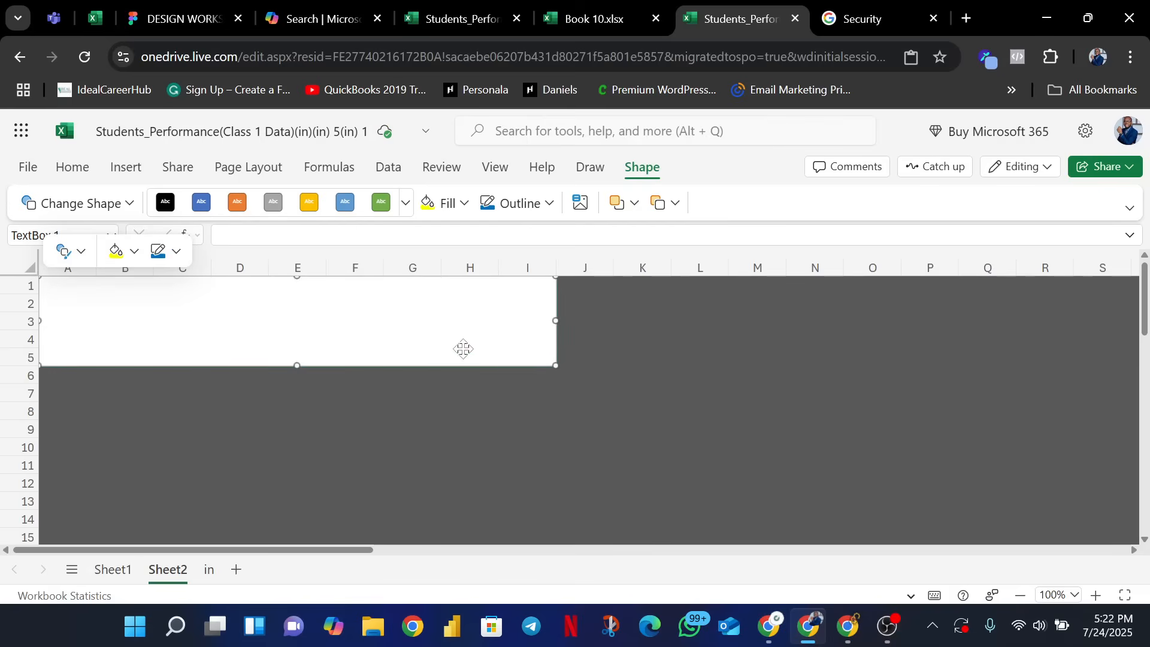
- Resize the text box into a banner about two rows high spanning columns A to I
drag(297, 365, 310, 306)
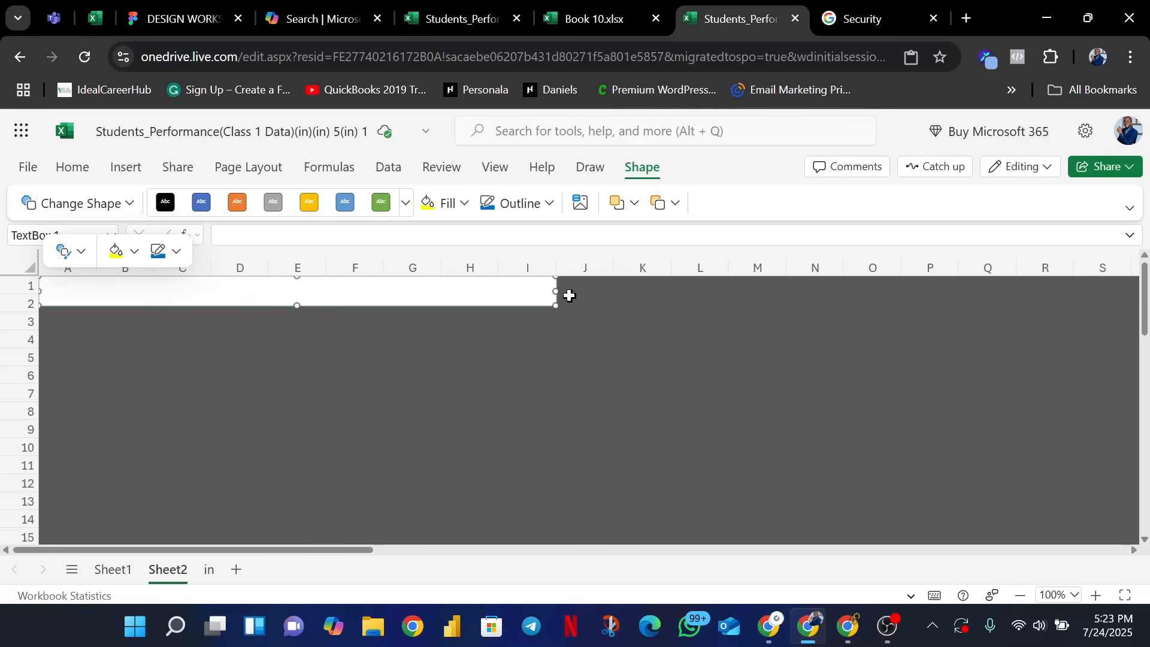
drag(556, 290, 531, 292)
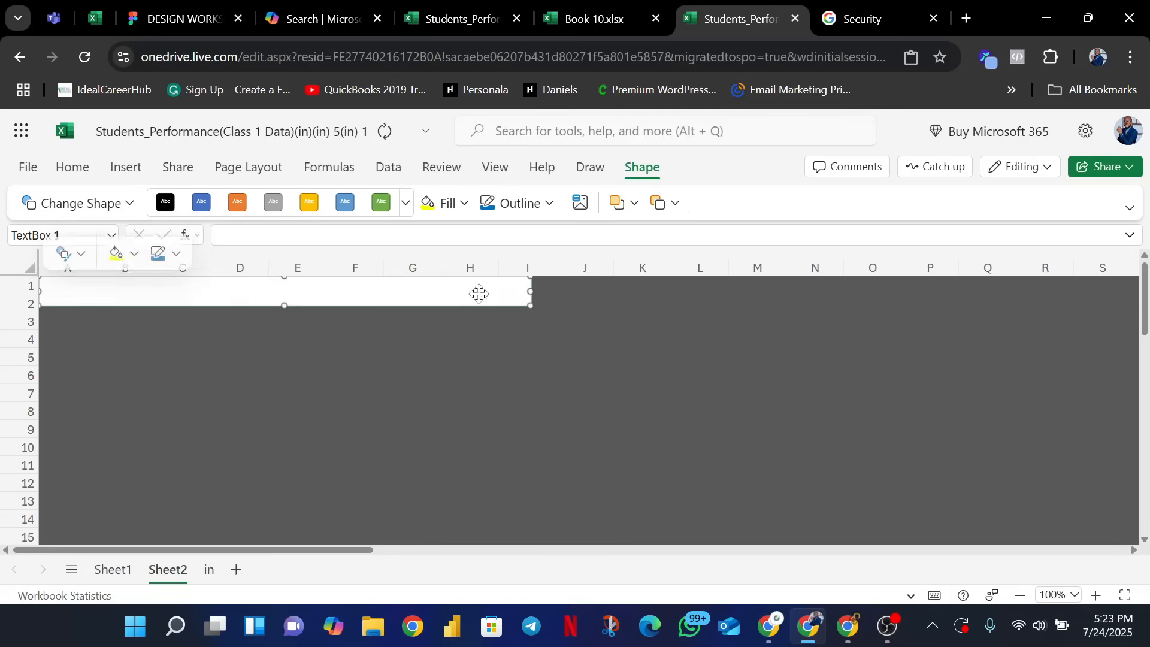
click(30, 286)
click(53, 288)
drag(42, 291, 67, 290)
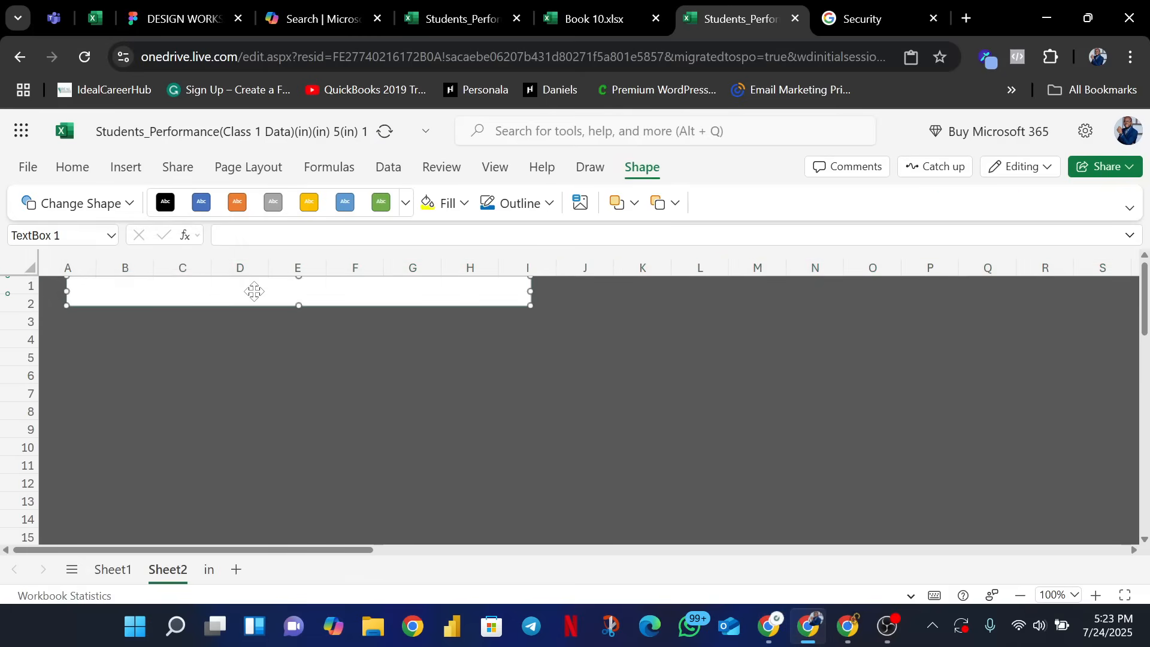
drag(254, 290, 254, 300)
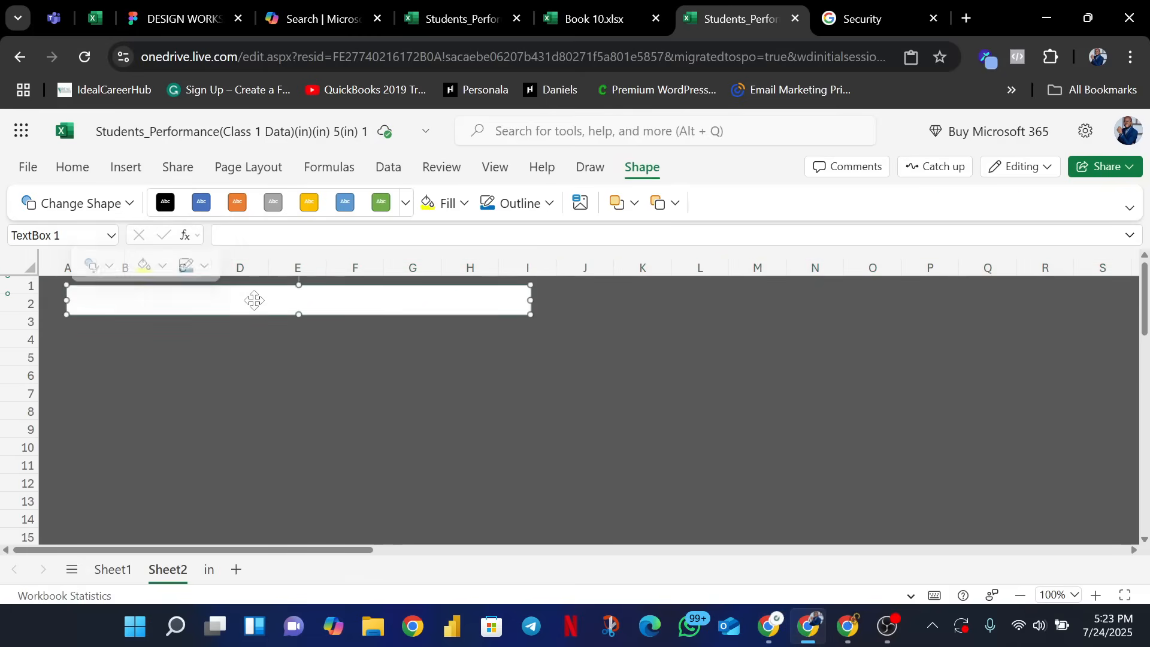
- Type the dashboard title (the author's name followed by 'Dashboard') and select it
click(284, 298)
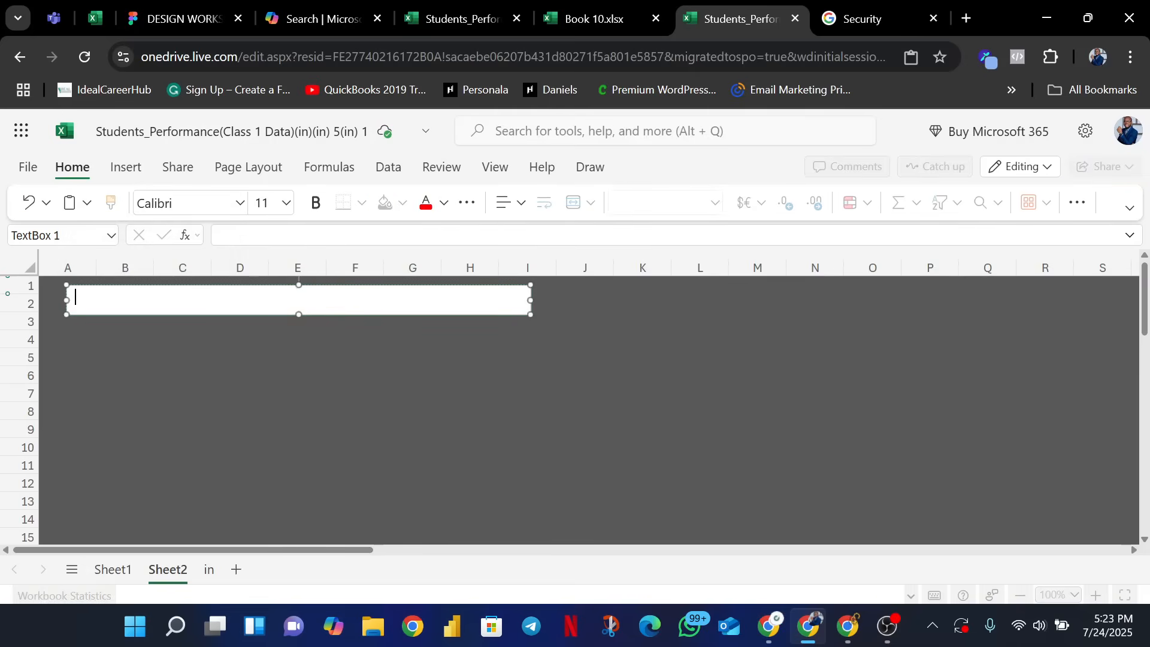
text(Favour Francis Dashboard)
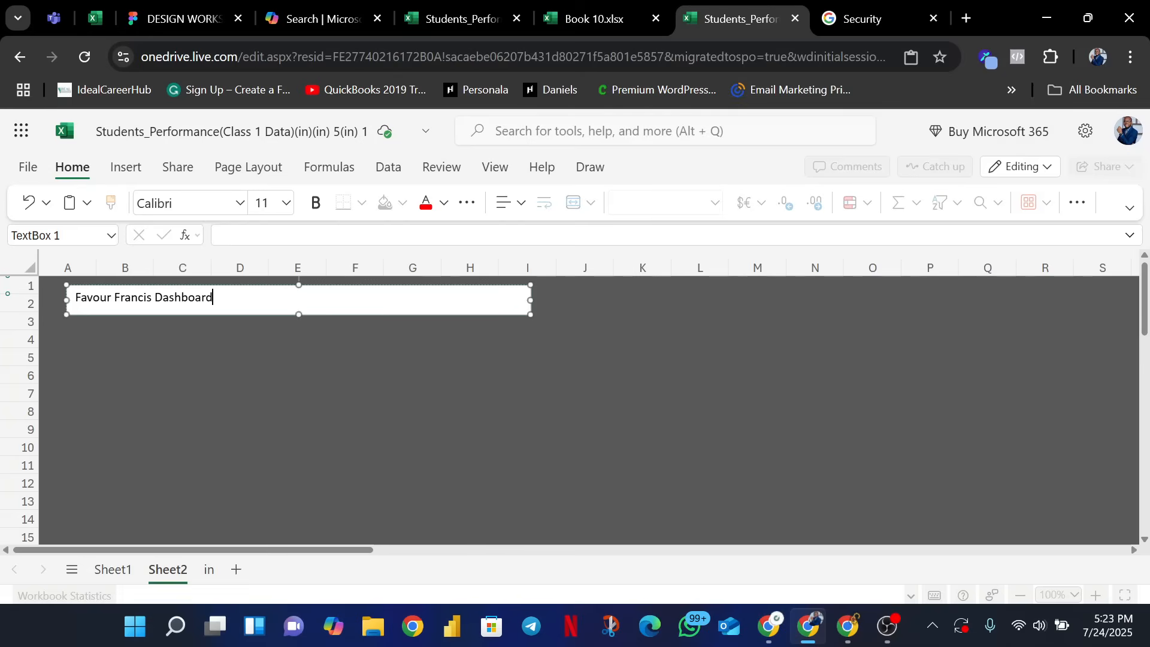
drag(213, 297, 64, 297)
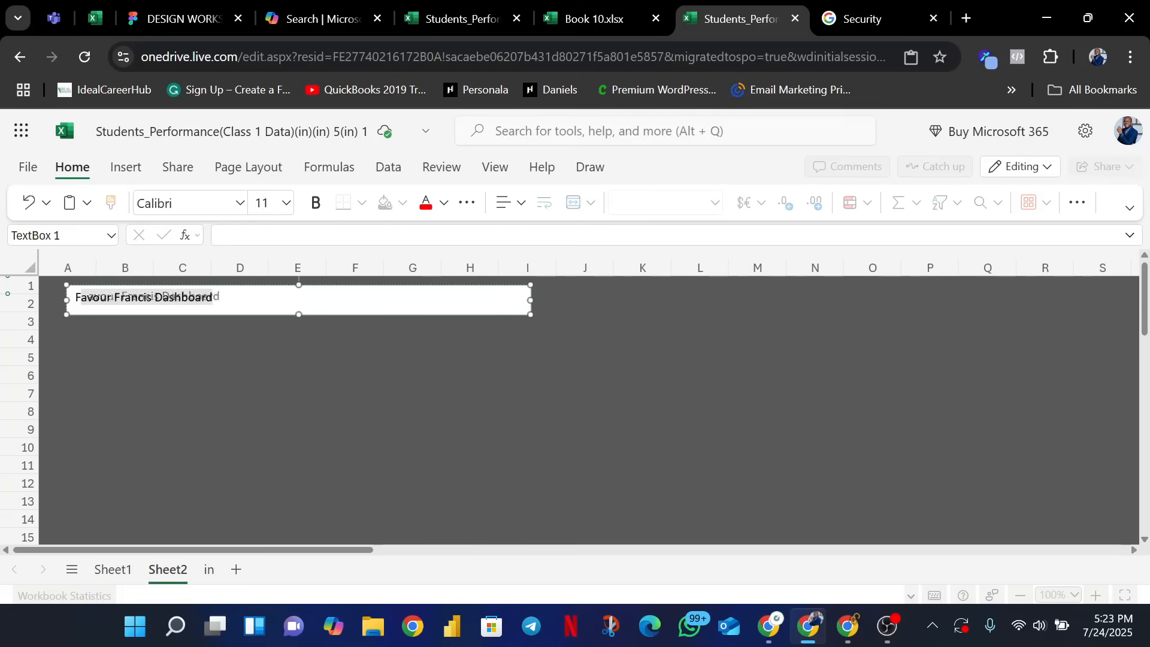
drag(81, 297, 69, 297)
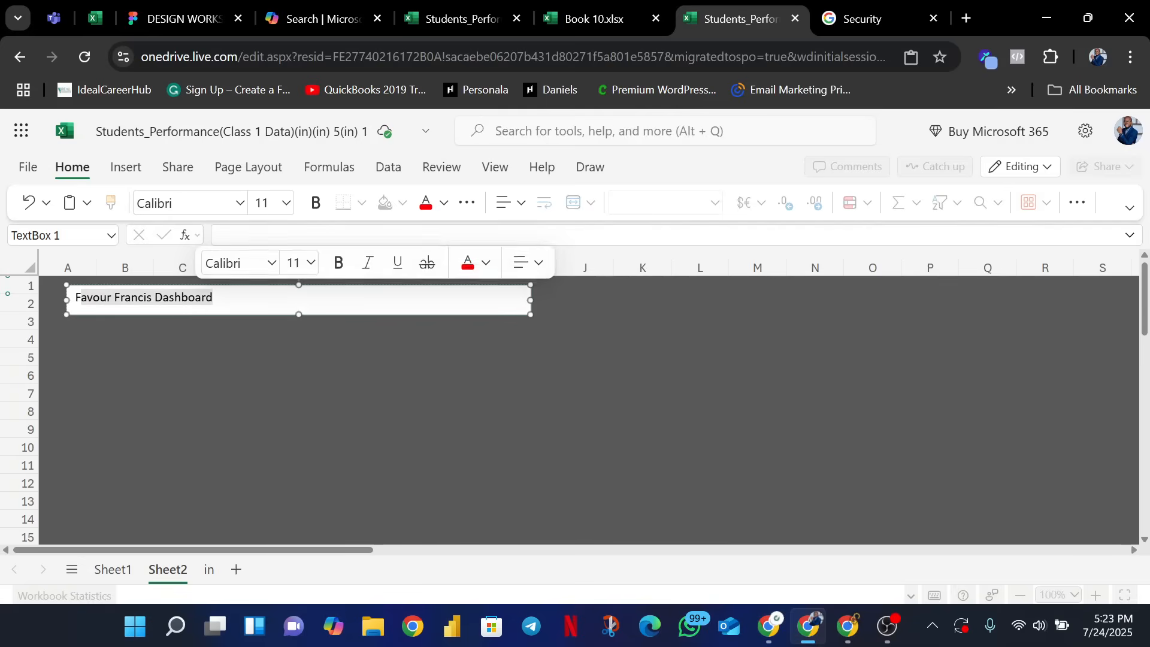
drag(214, 297, 52, 295)
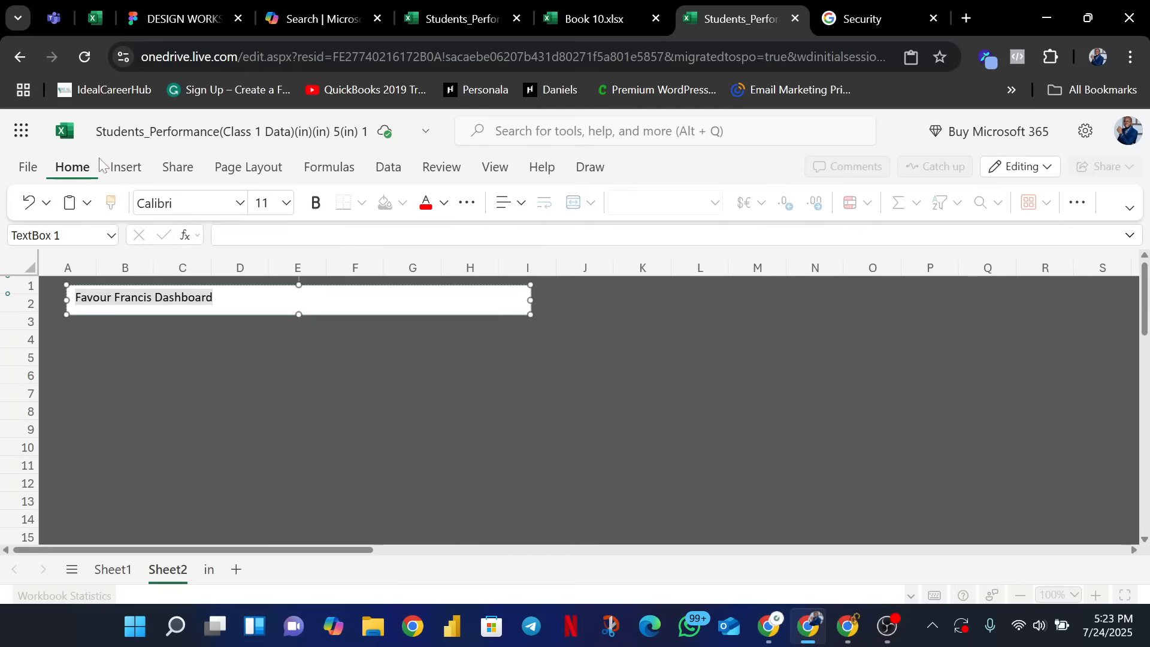
- Centre the title text and set its font size to 16
click(514, 205)
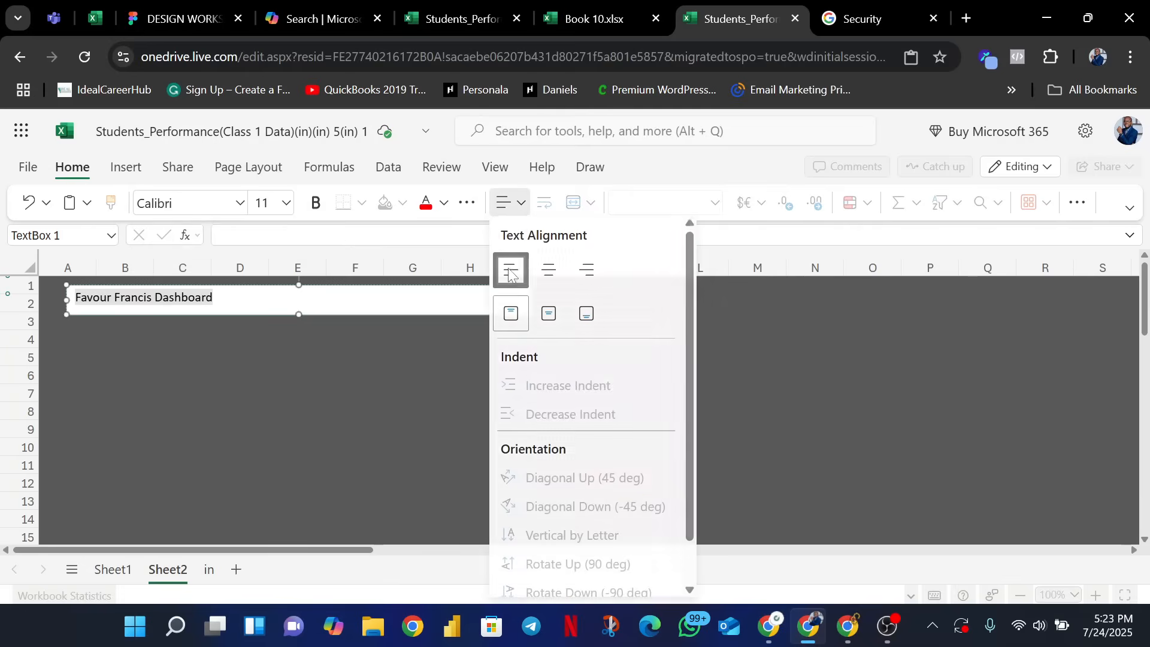
click(547, 270)
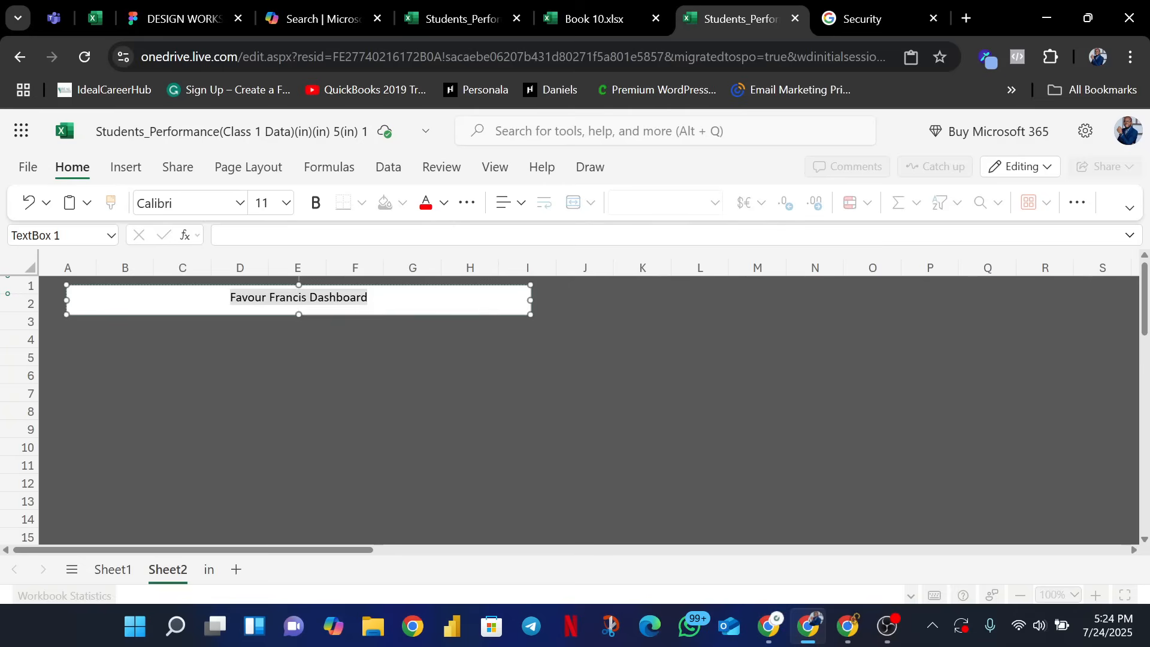
click(286, 202)
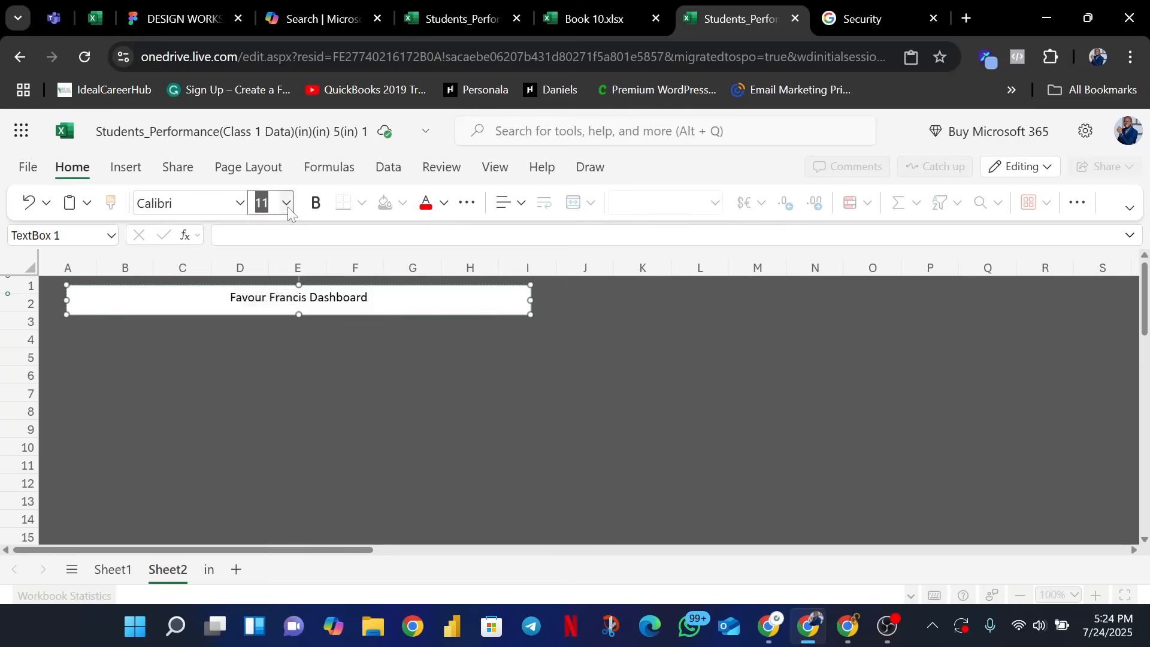
click(270, 398)
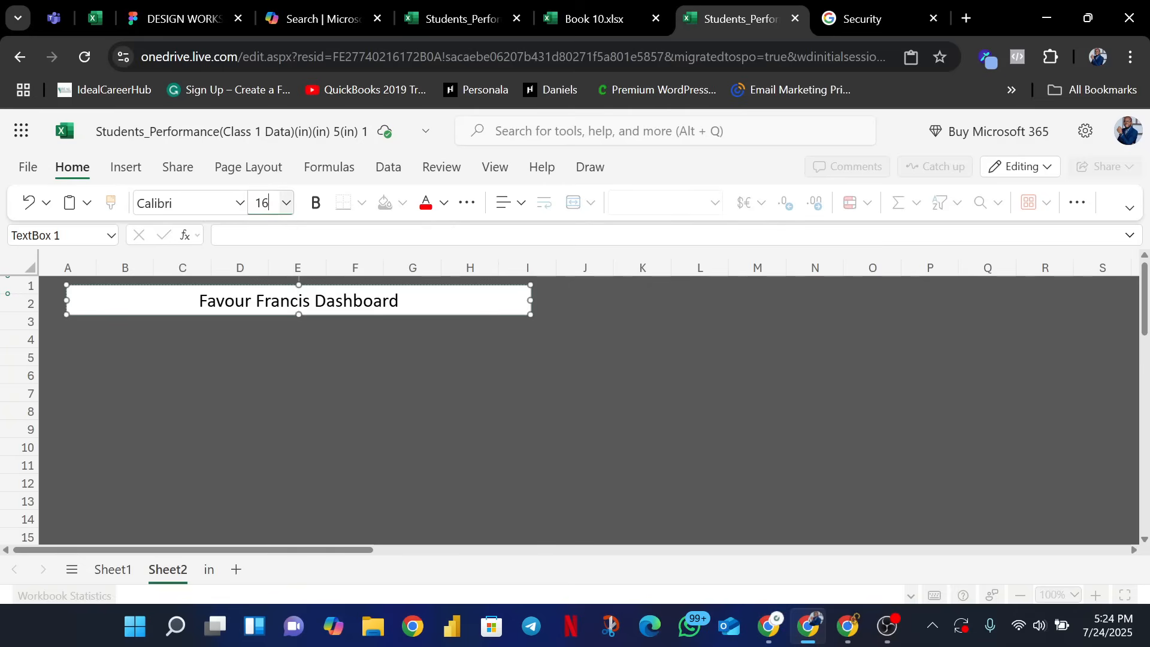
- Fill the title box with dark gold, then change it to a lighter gold
click(519, 396)
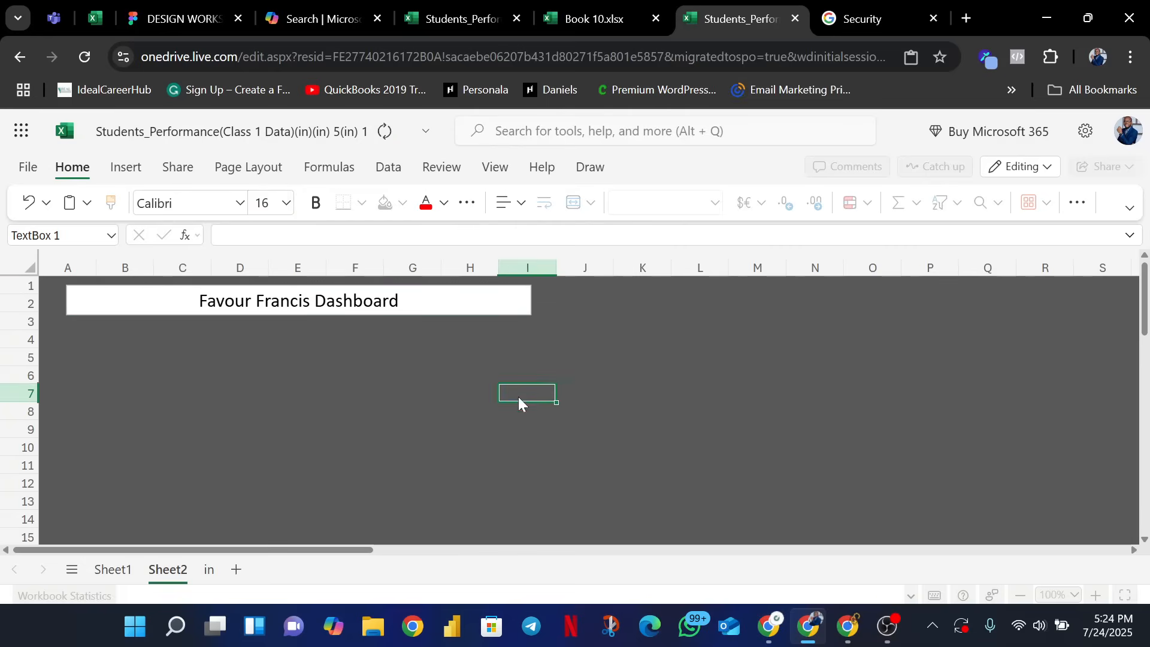
click(486, 302)
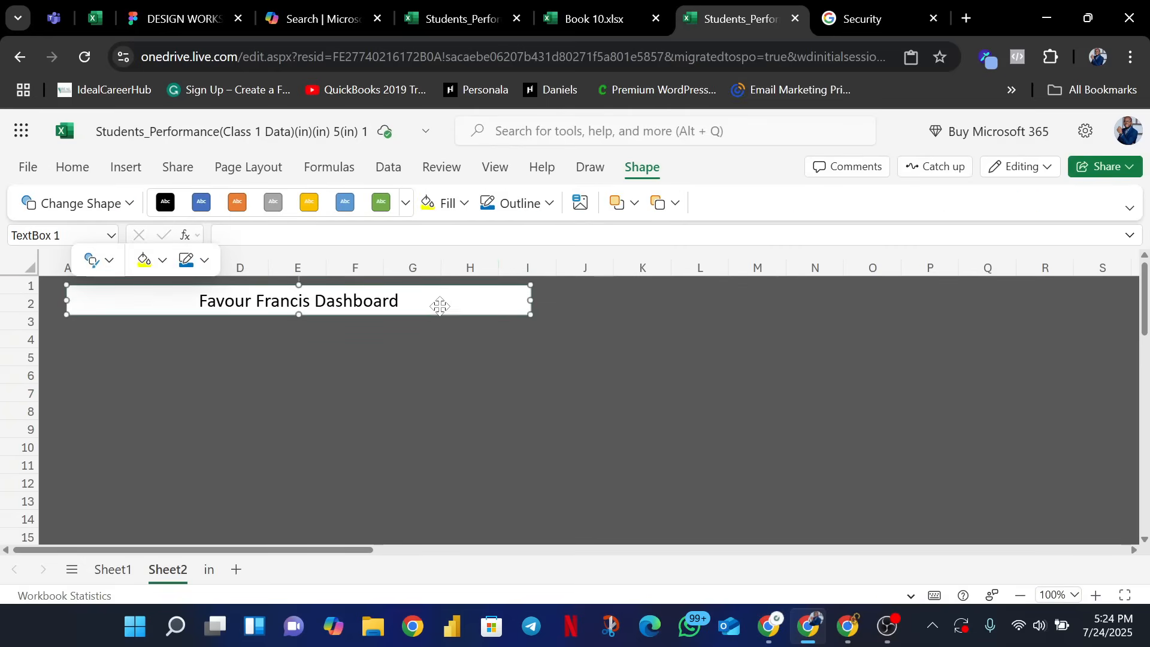
click(465, 203)
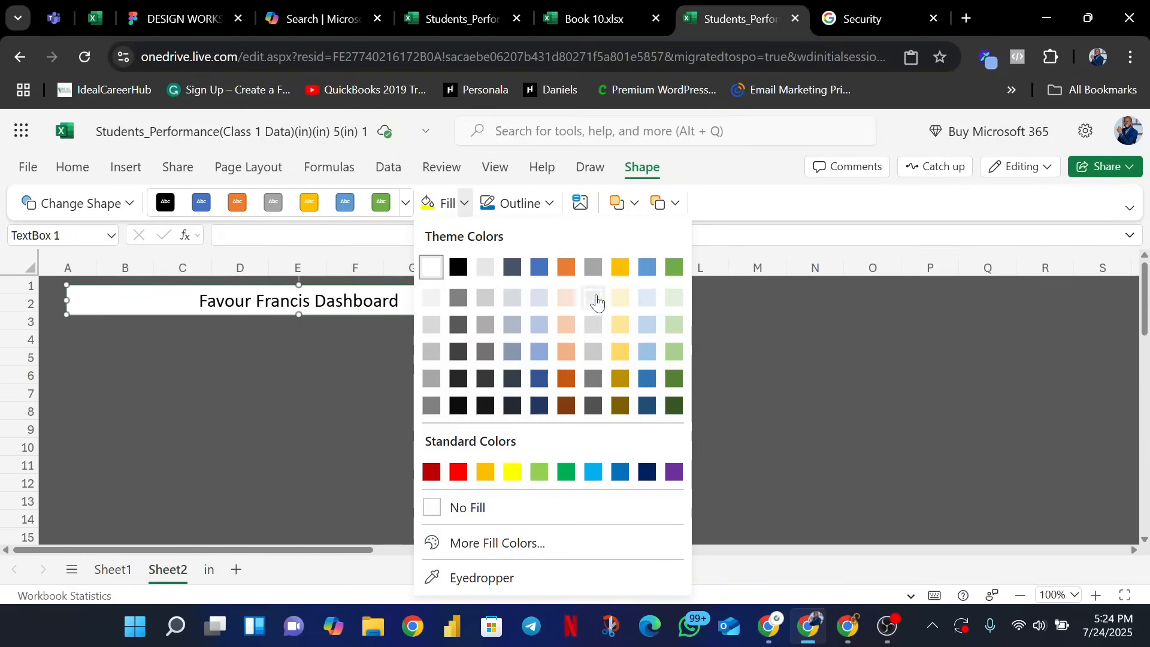
click(619, 378)
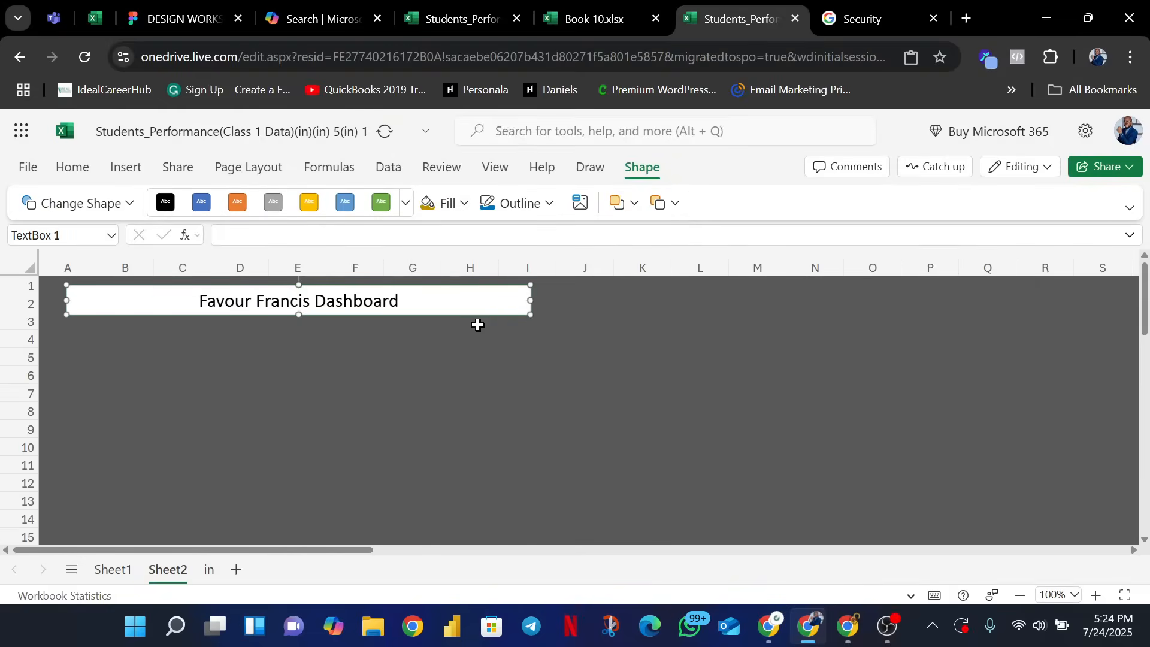
click(465, 204)
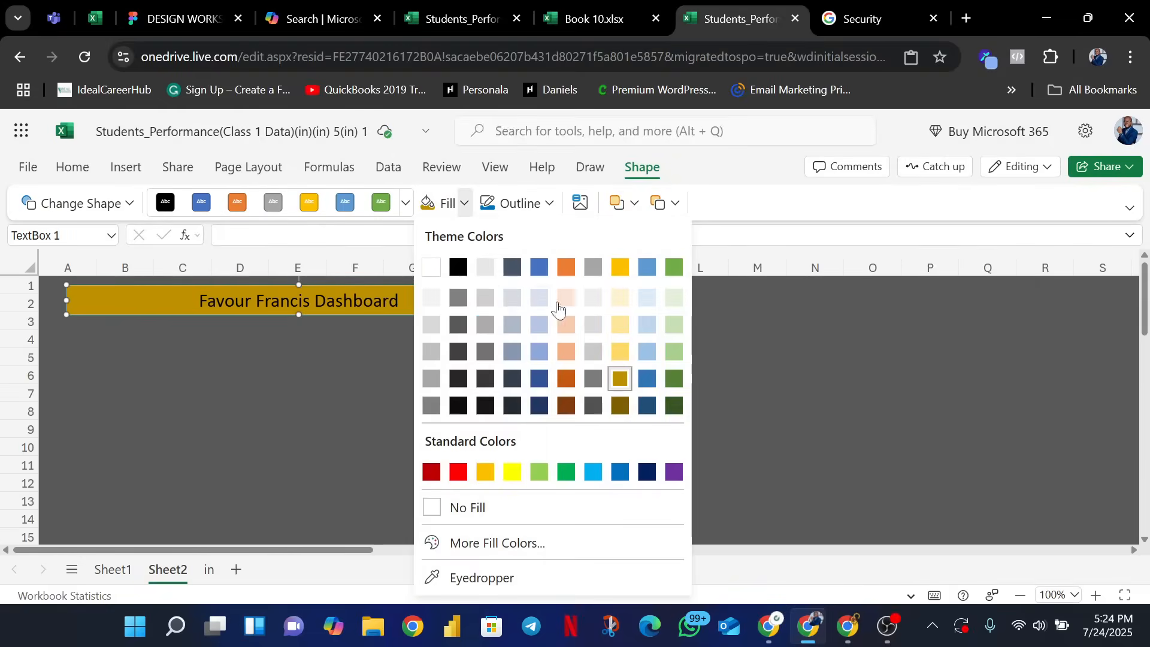
click(601, 328)
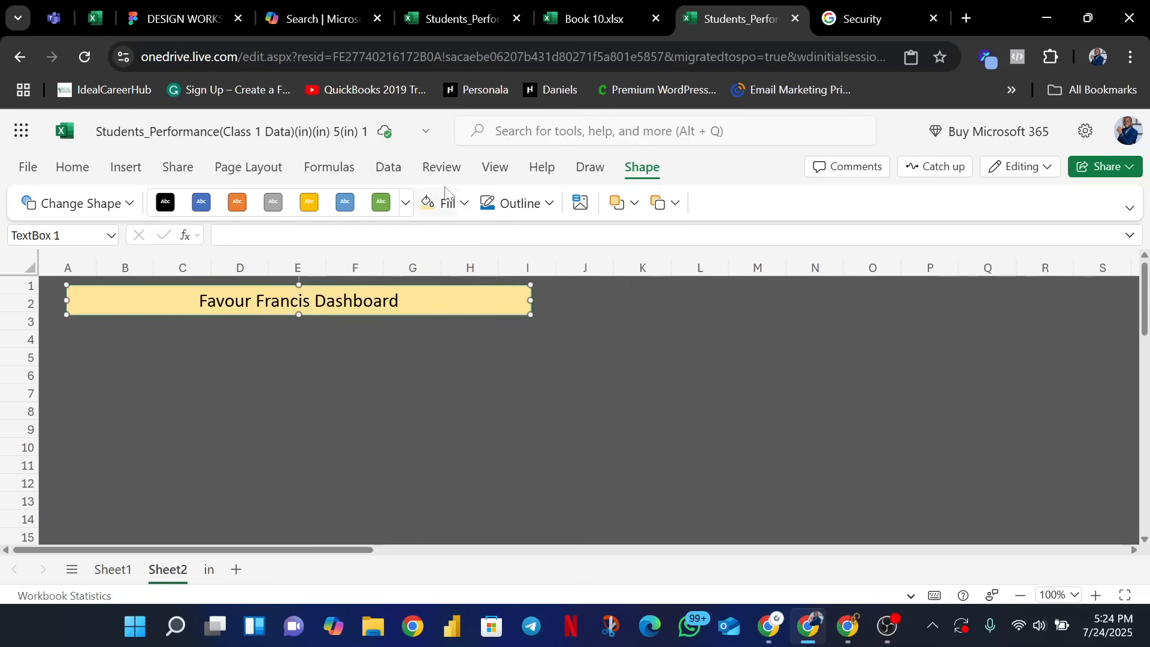
click(356, 338)
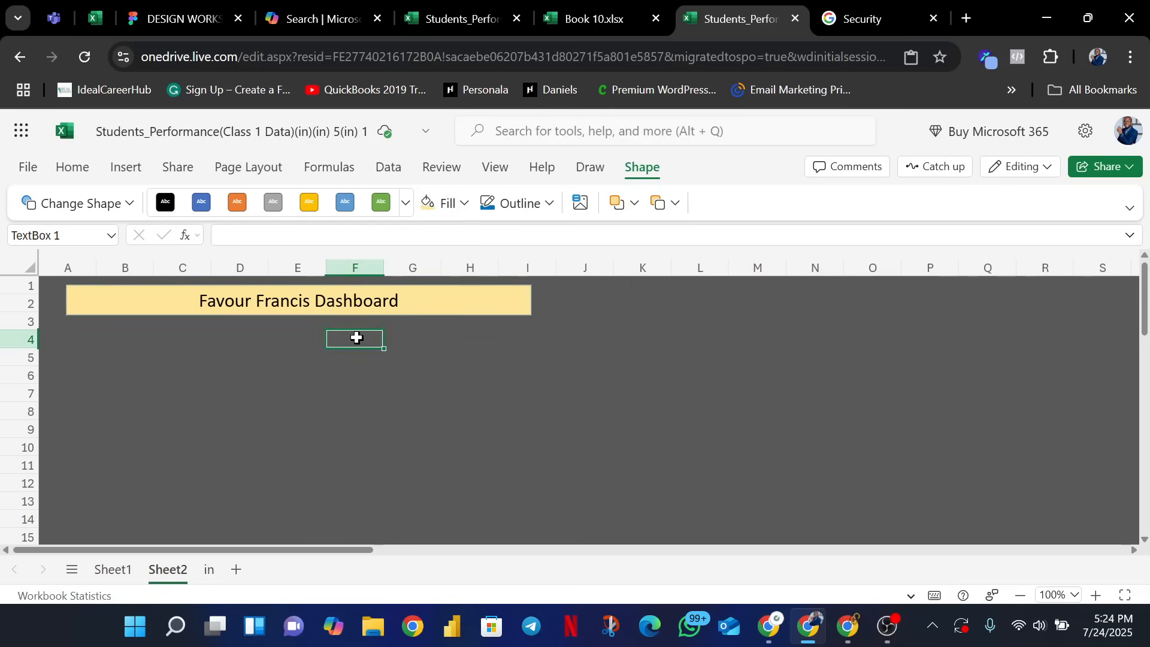
click(297, 294)
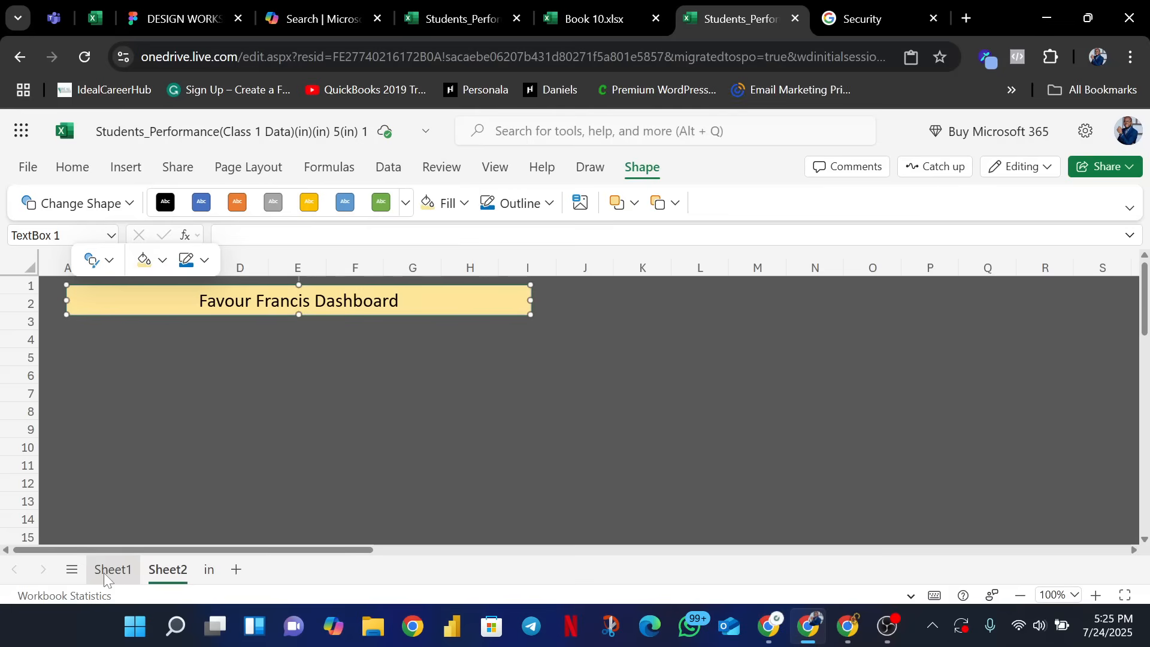
- Move the math_score bar pivot chart from Sheet1 to Sheet2 with Move Chart
click(112, 572)
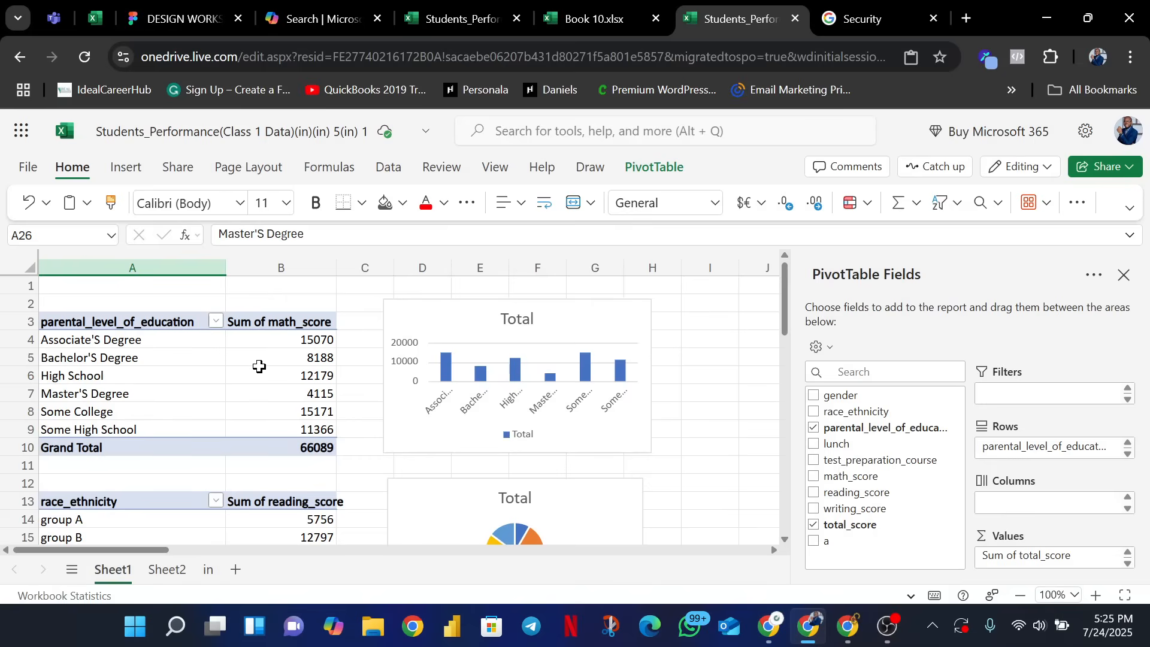
click(455, 320)
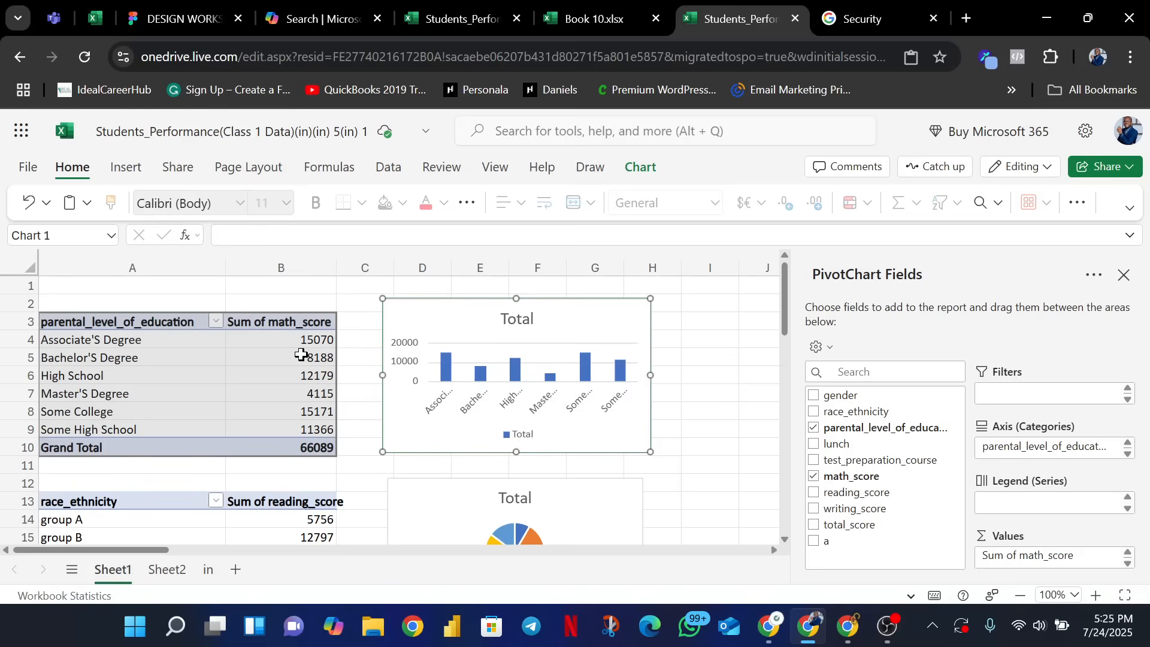
right_click(448, 319)
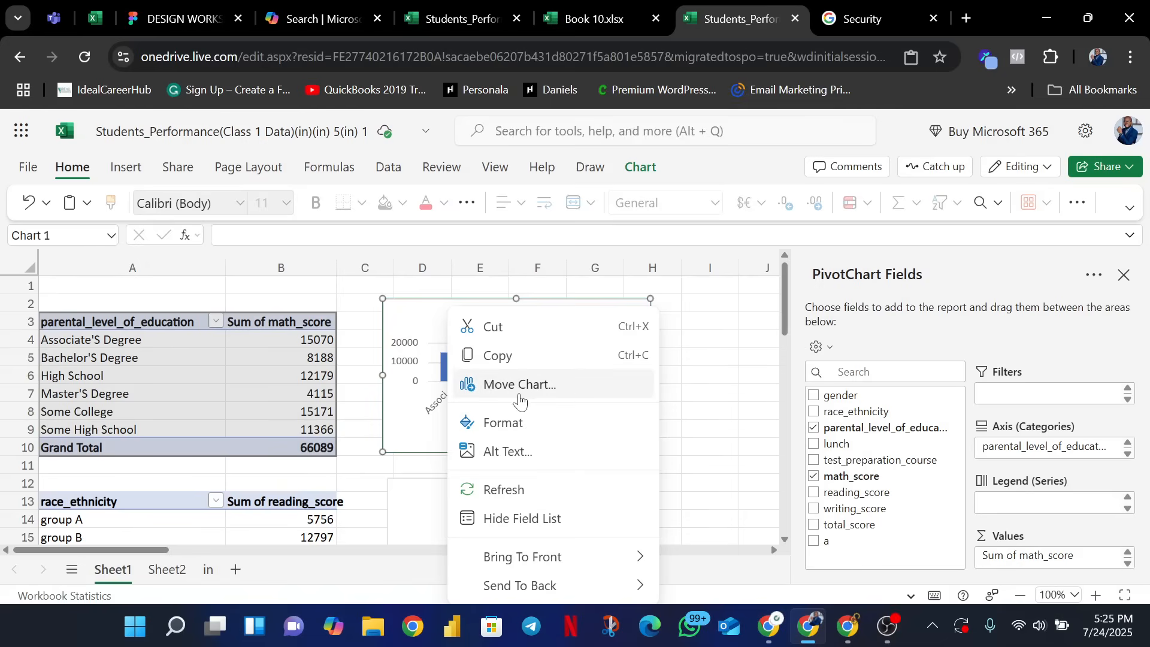
click(576, 388)
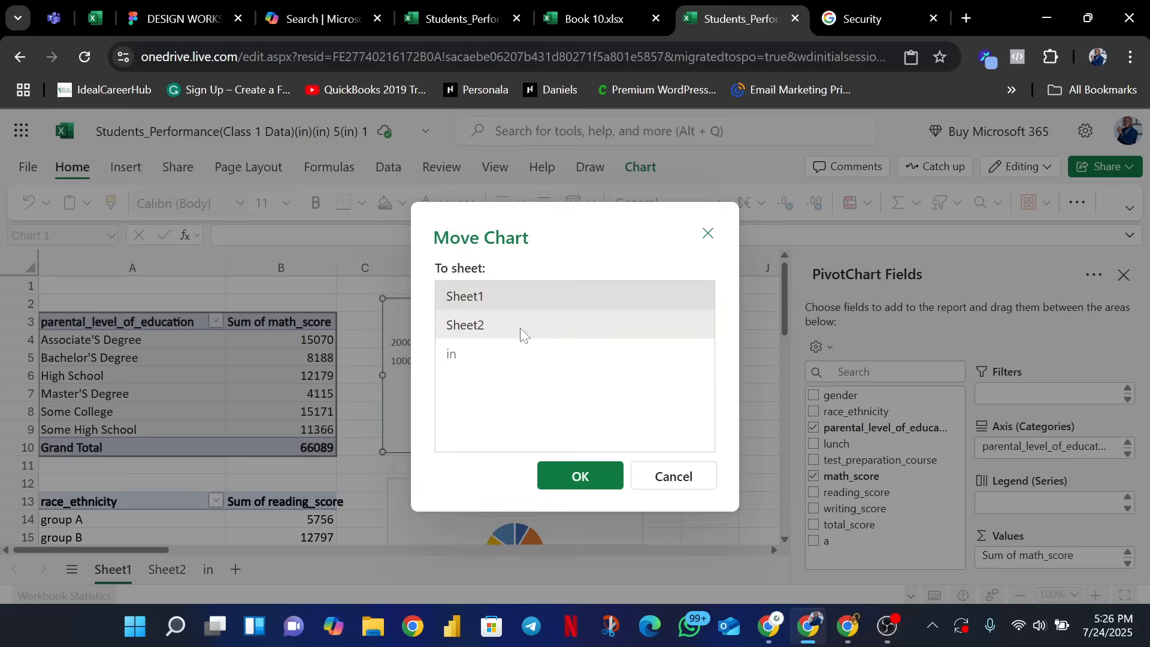
click(520, 328)
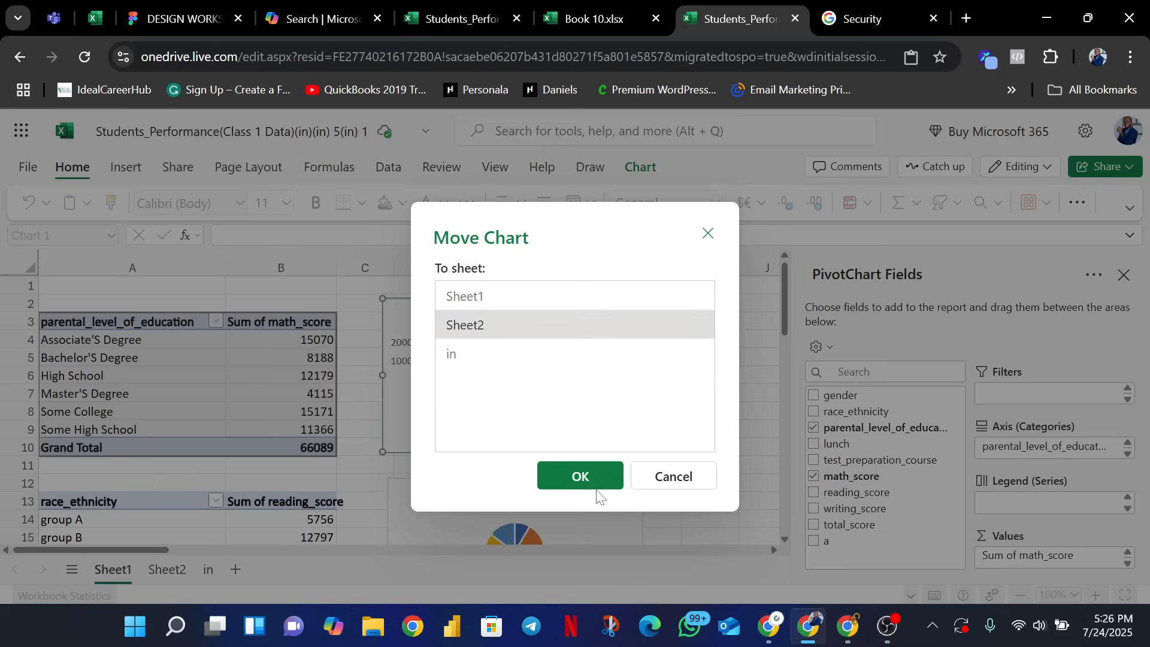
click(579, 477)
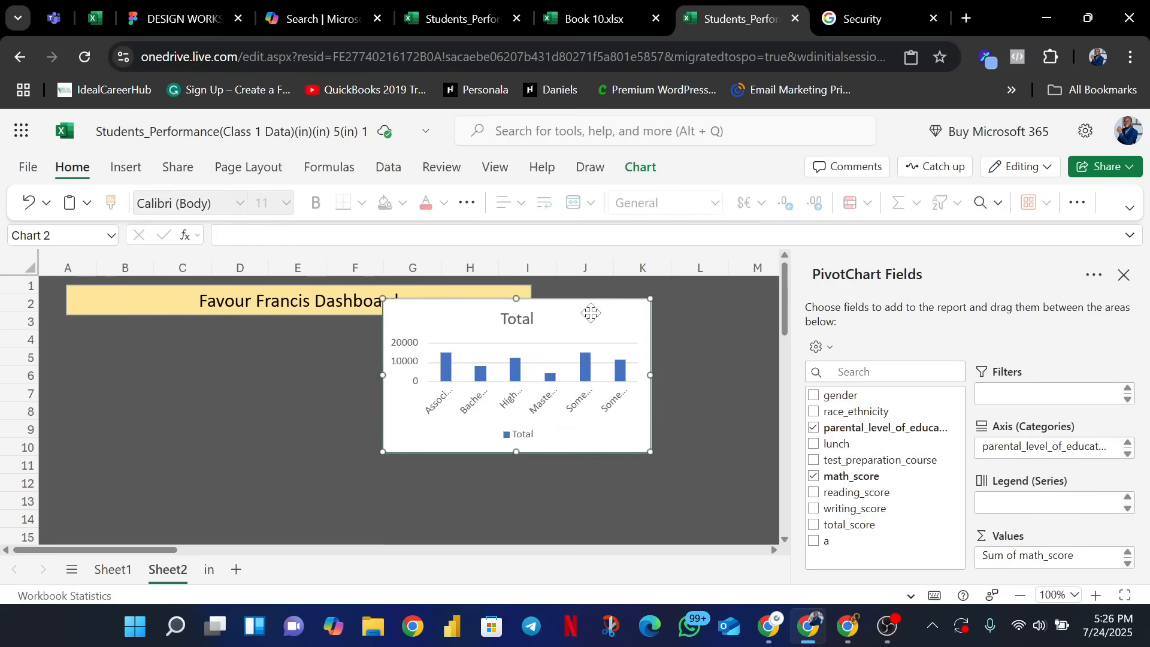
- Place the bar chart just below the gold banner and make the banner slightly narrower
drag(591, 316, 279, 343)
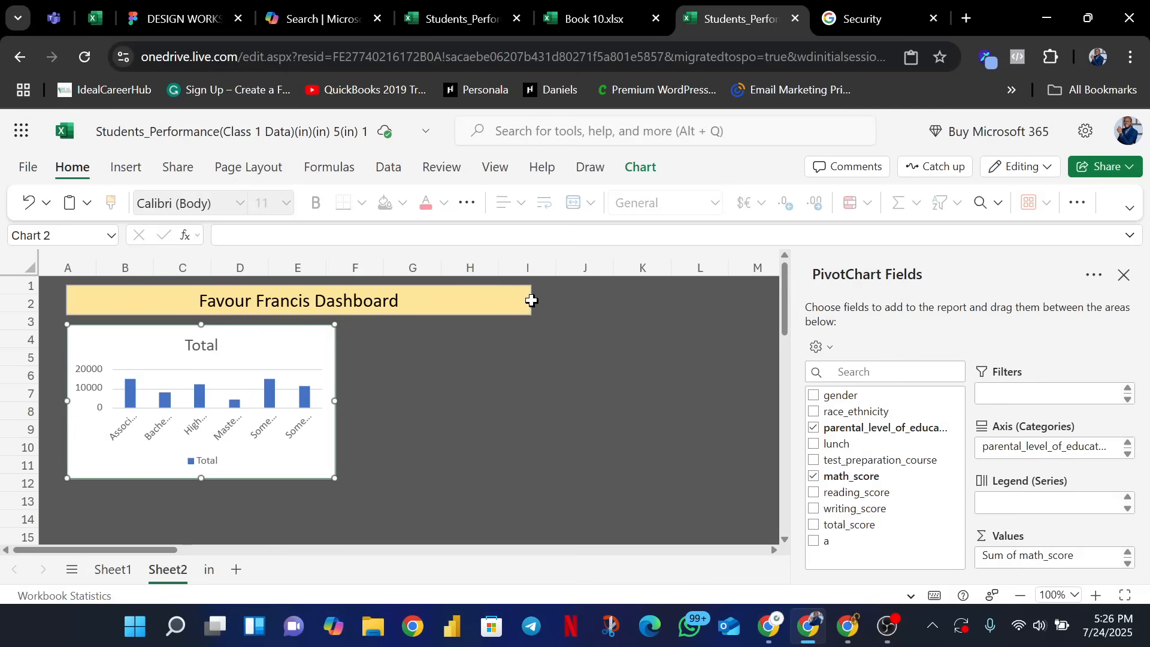
click(511, 305)
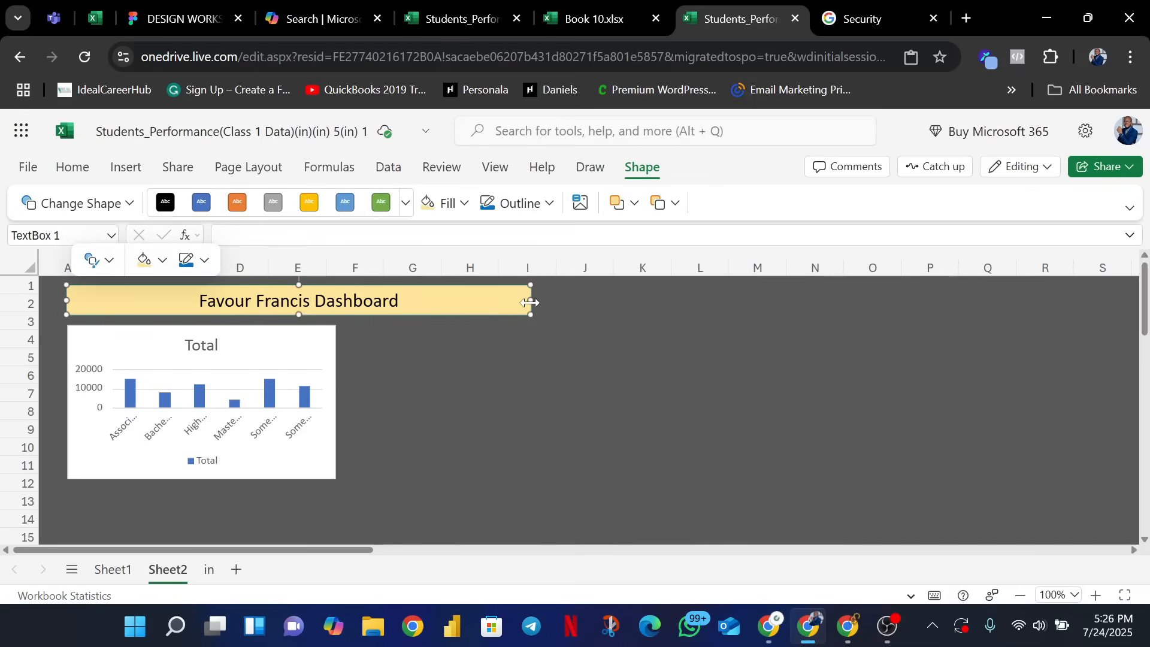
drag(530, 299, 498, 298)
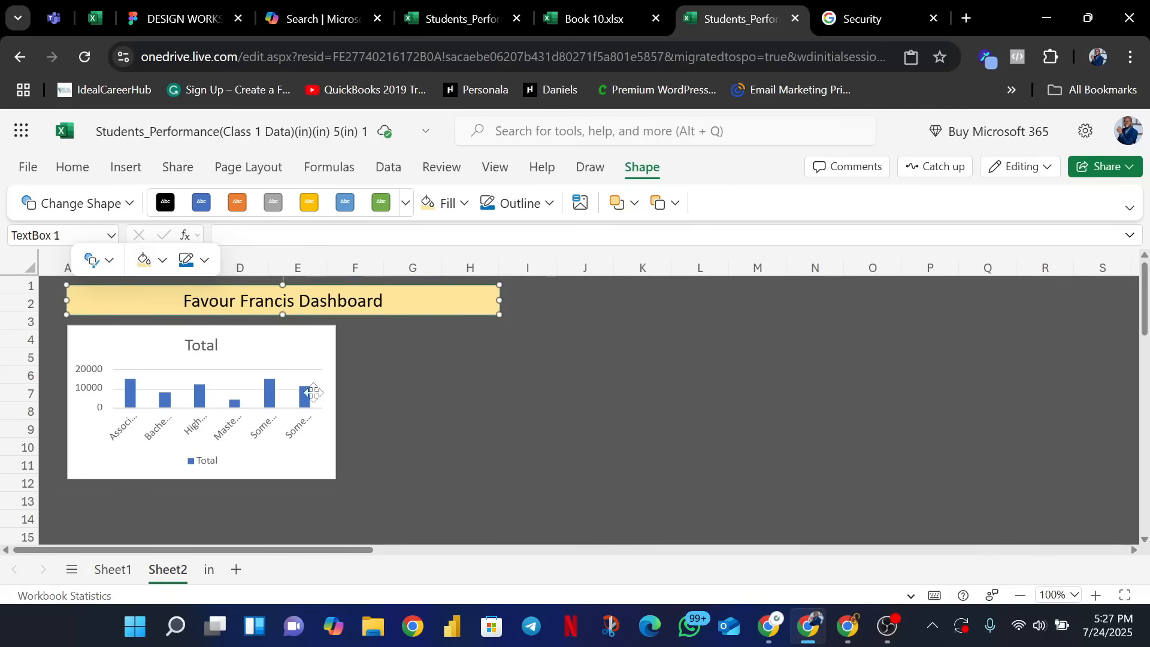
- Move the reading_score by race_ethnicity pie chart from Sheet1 to Sheet2
click(114, 570)
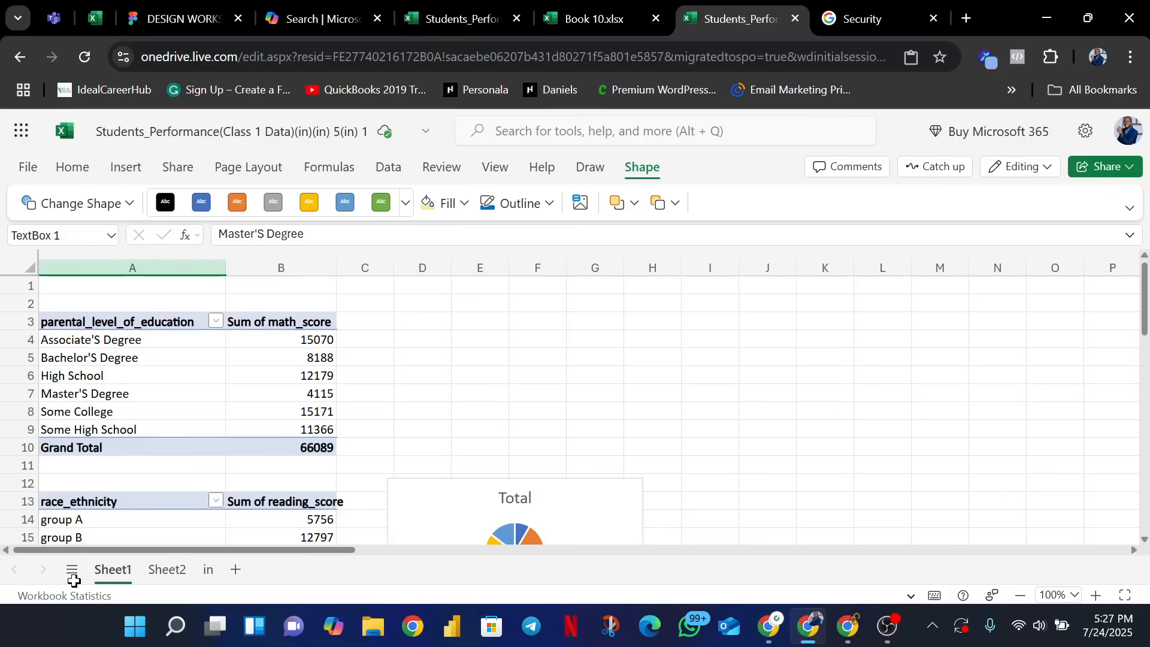
scroll(479, 376, down, 2)
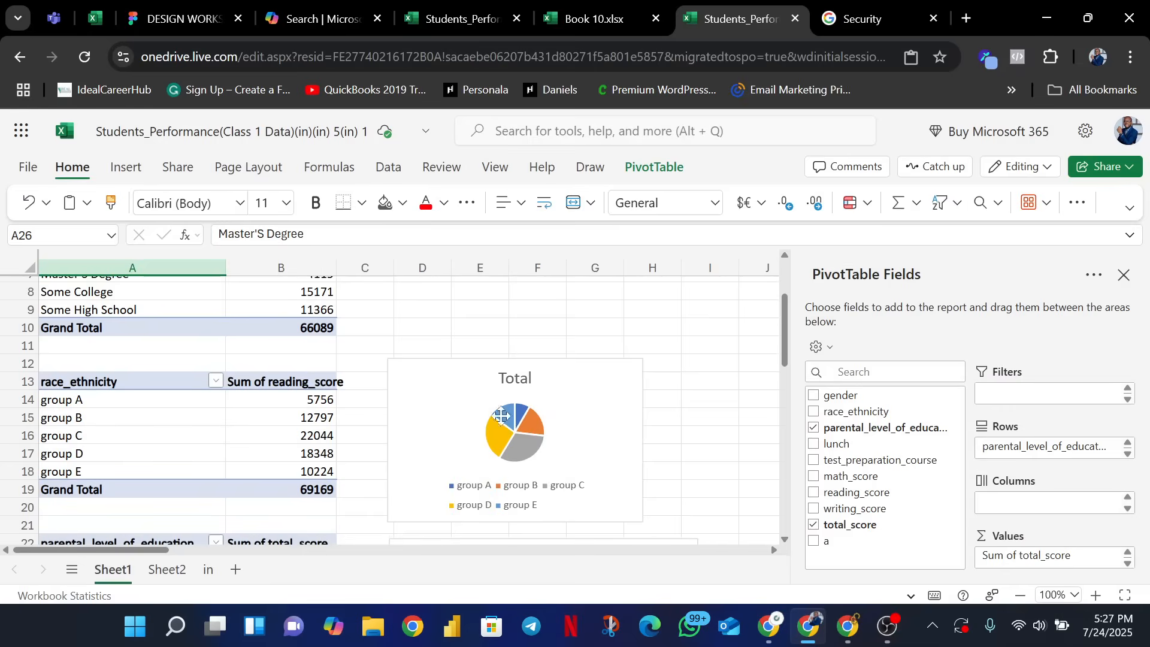
click(582, 422)
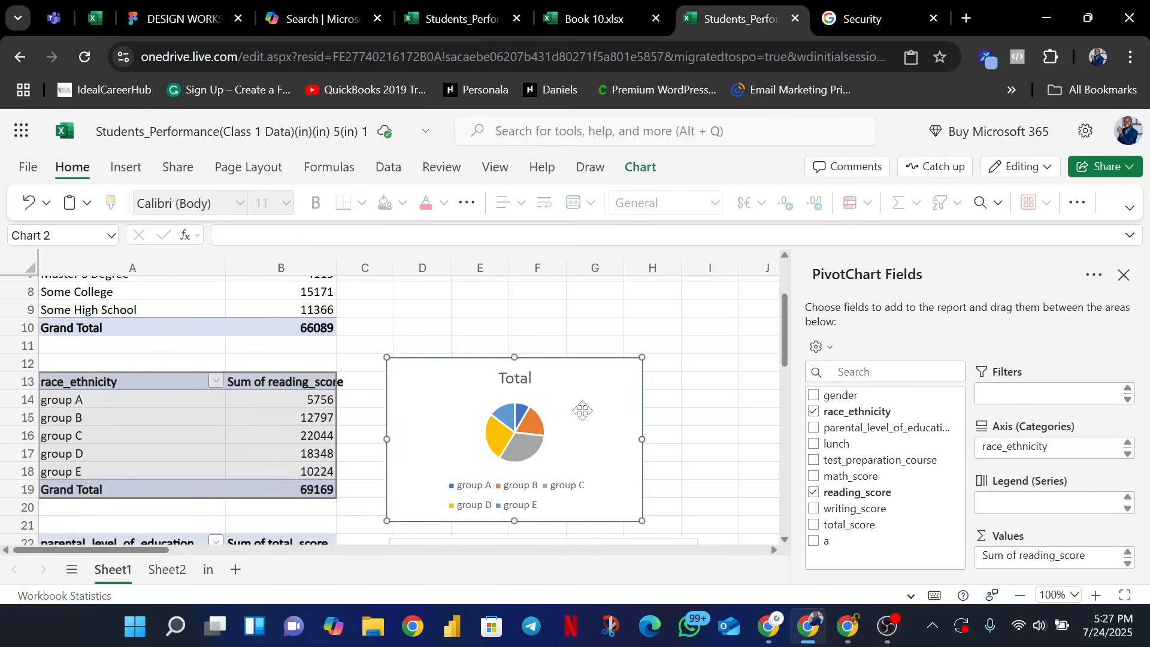
right_click(582, 410)
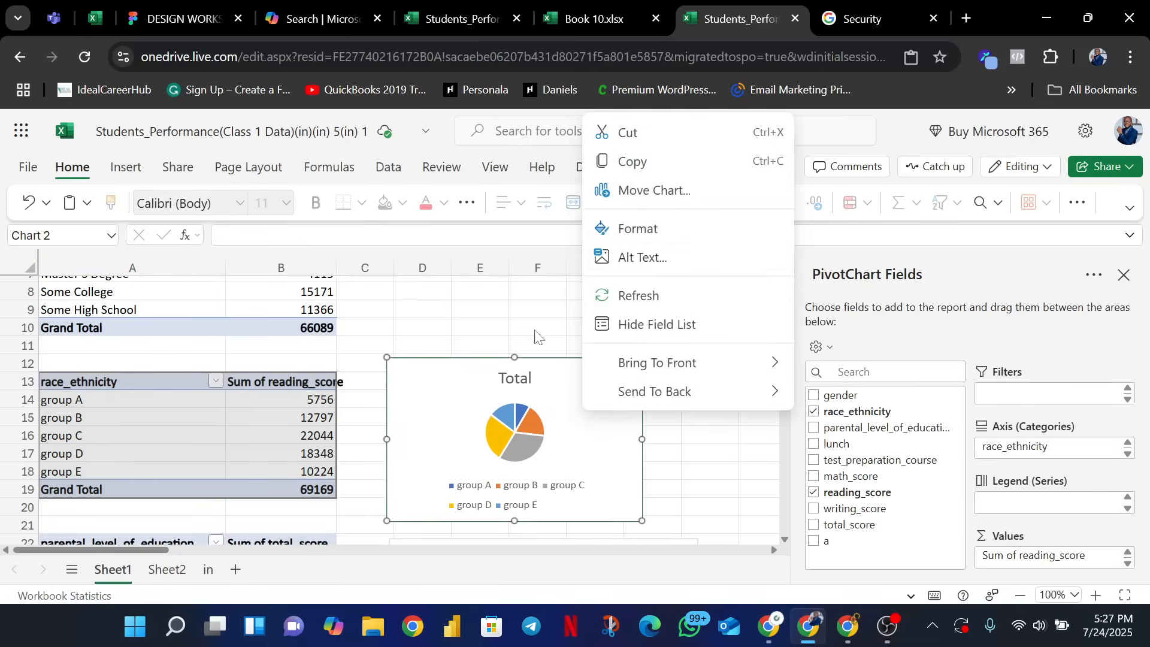
click(696, 192)
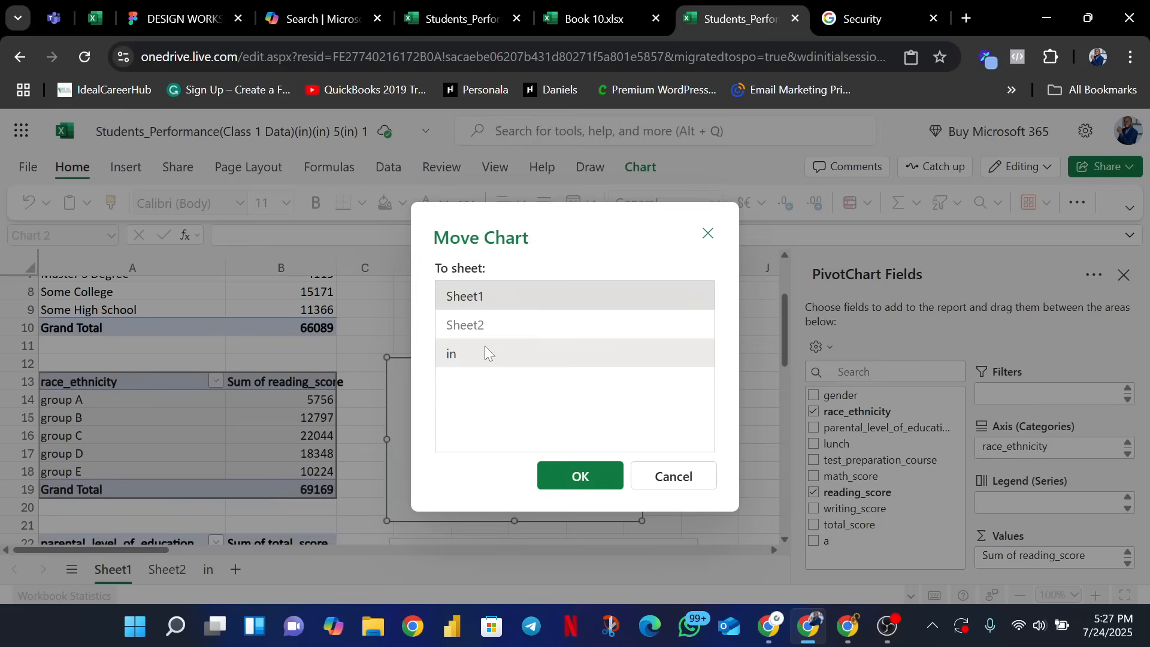
click(510, 327)
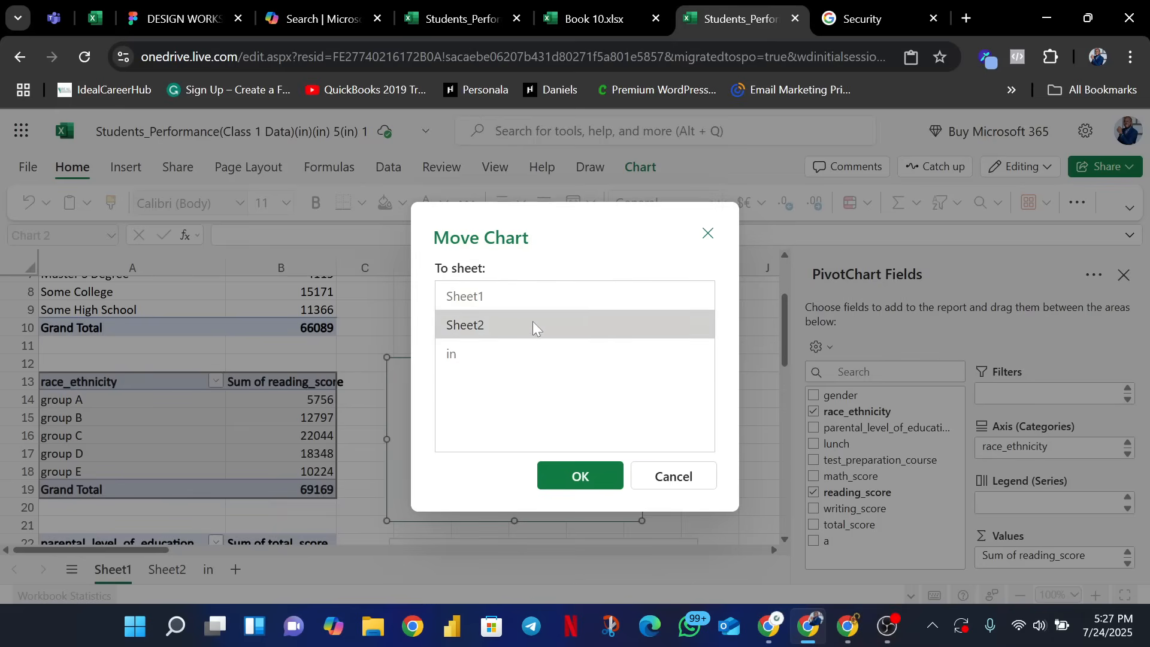
click(597, 485)
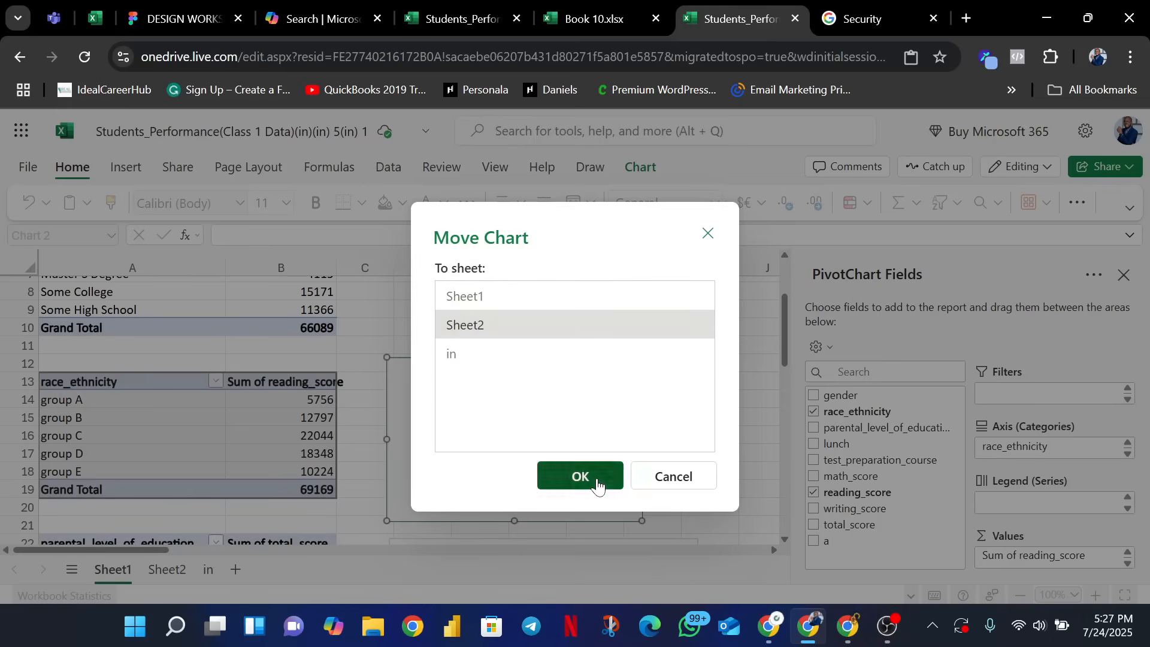
- Shrink the pie chart and set it beside the bar chart under the title
scroll(514, 360, up, 2)
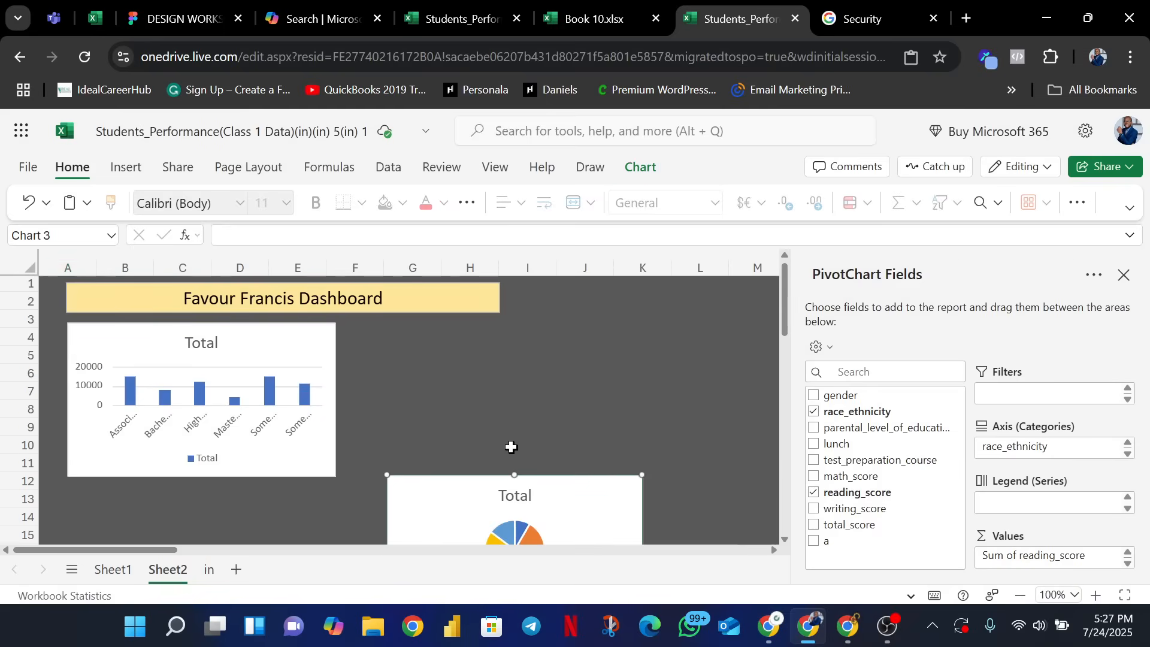
drag(558, 520, 522, 361)
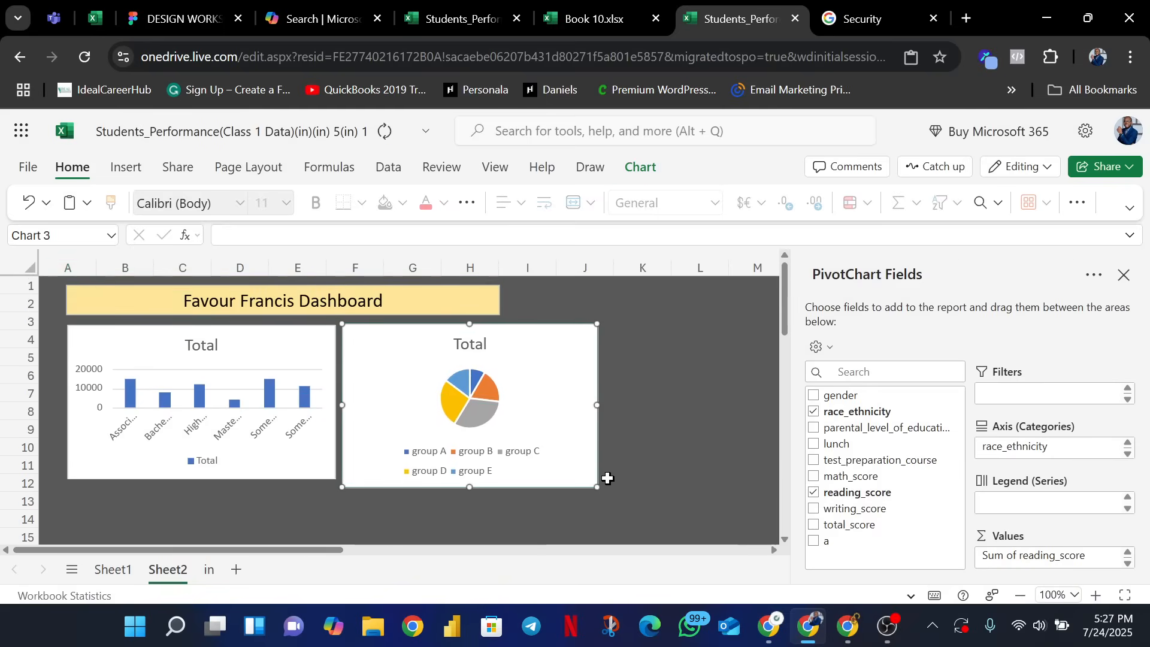
drag(599, 488, 500, 479)
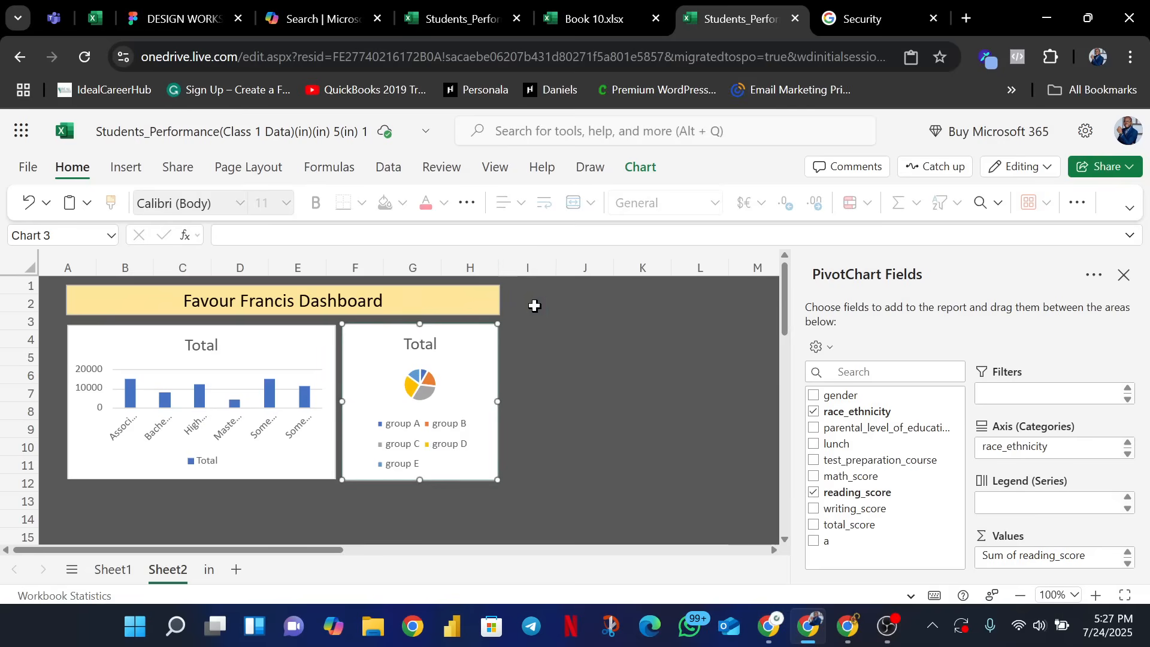
click(535, 306)
click(479, 413)
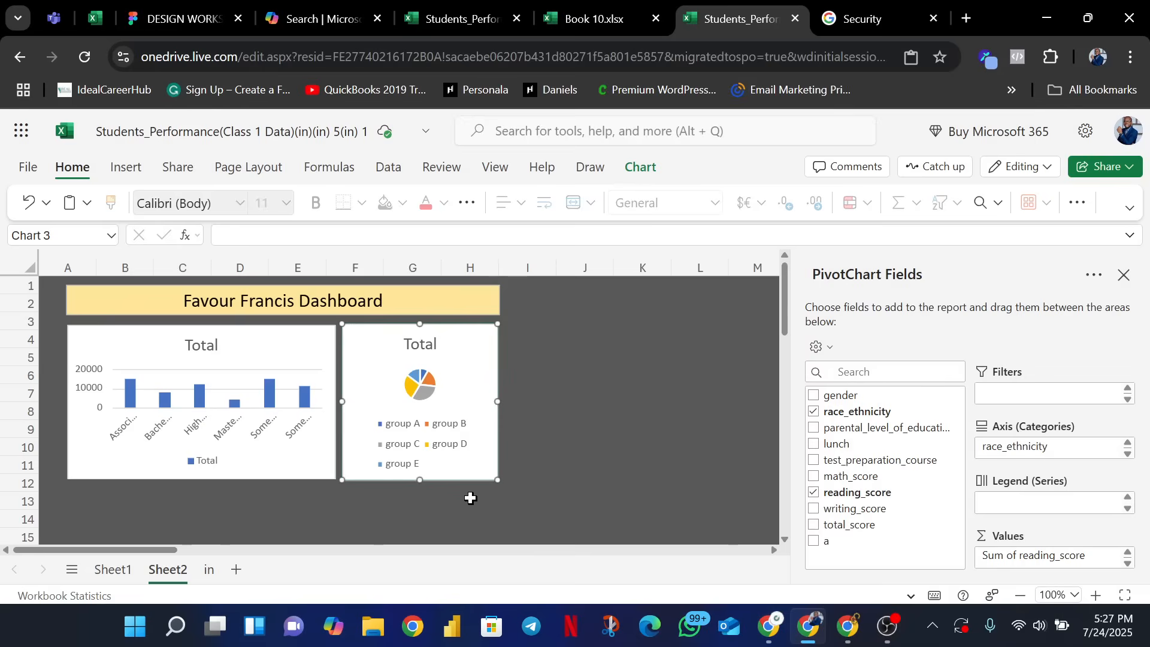
- Move the total_score by parental_level_of_education bar chart from Sheet1 to Sheet2
click(111, 569)
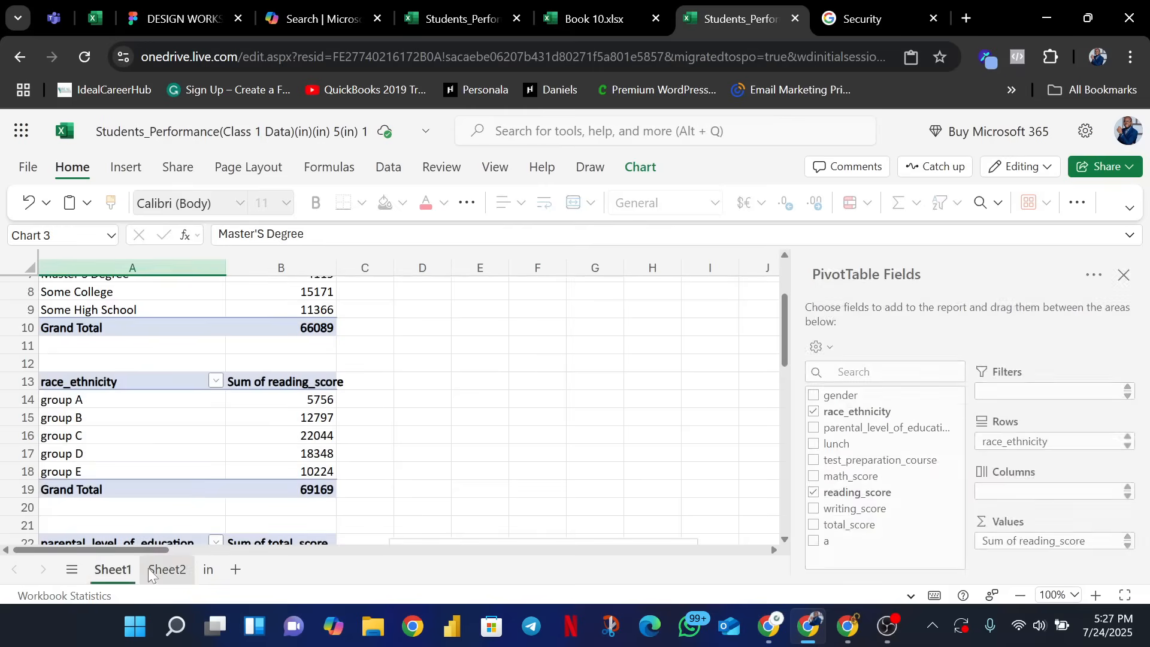
scroll(470, 452, down, 5)
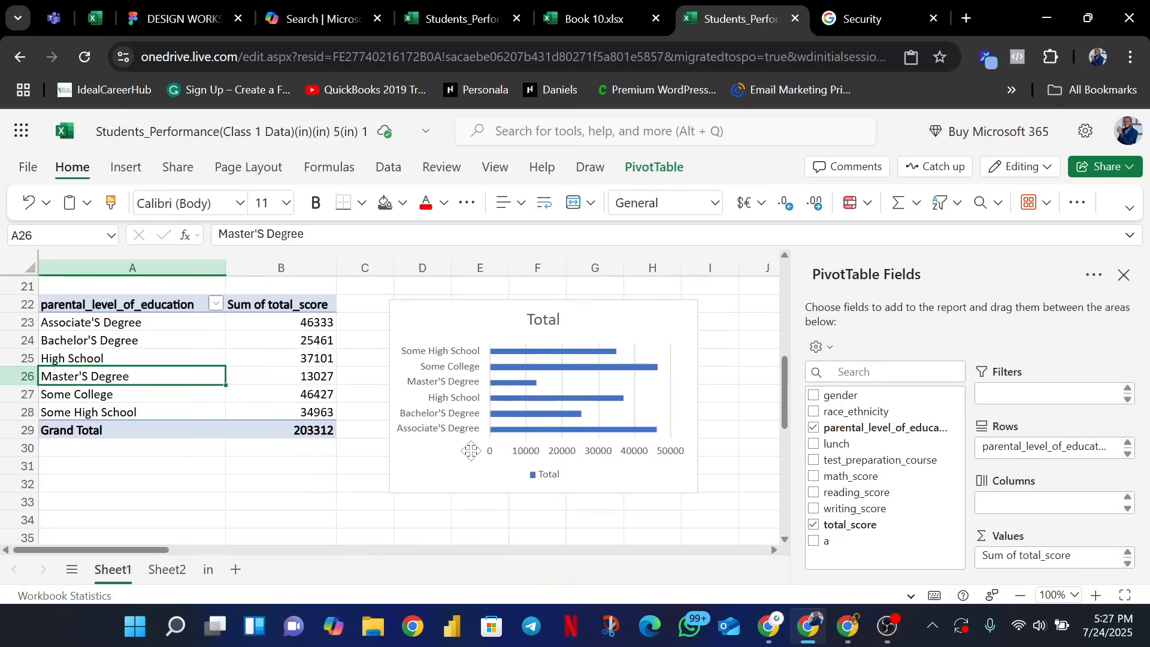
click(594, 390)
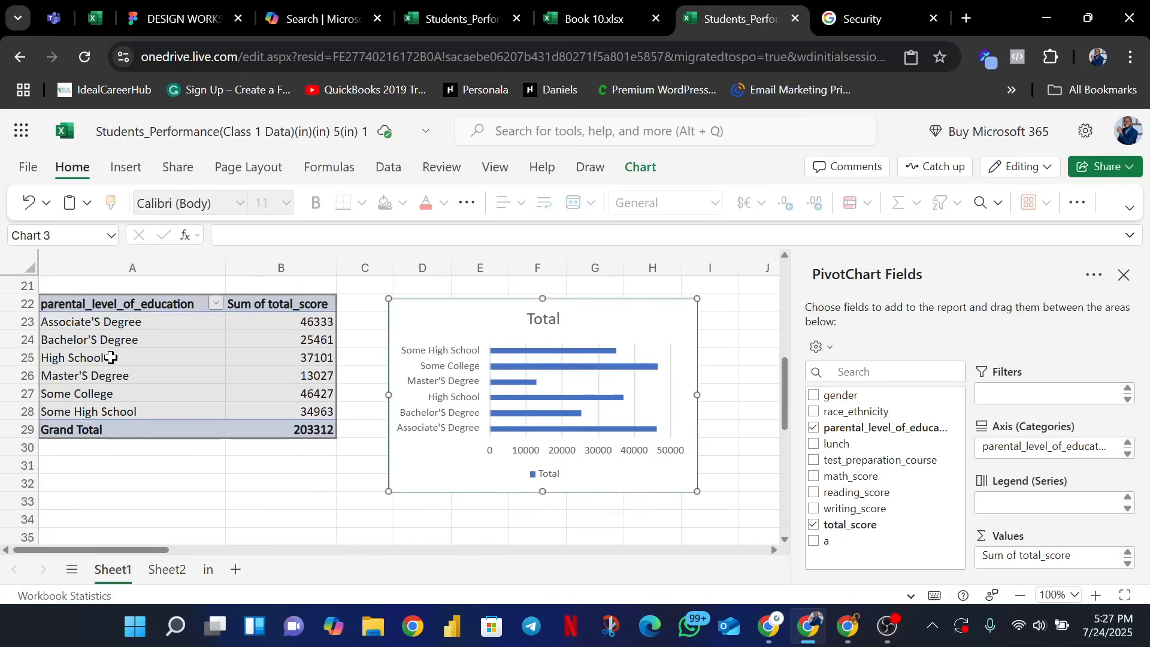
right_click(620, 329)
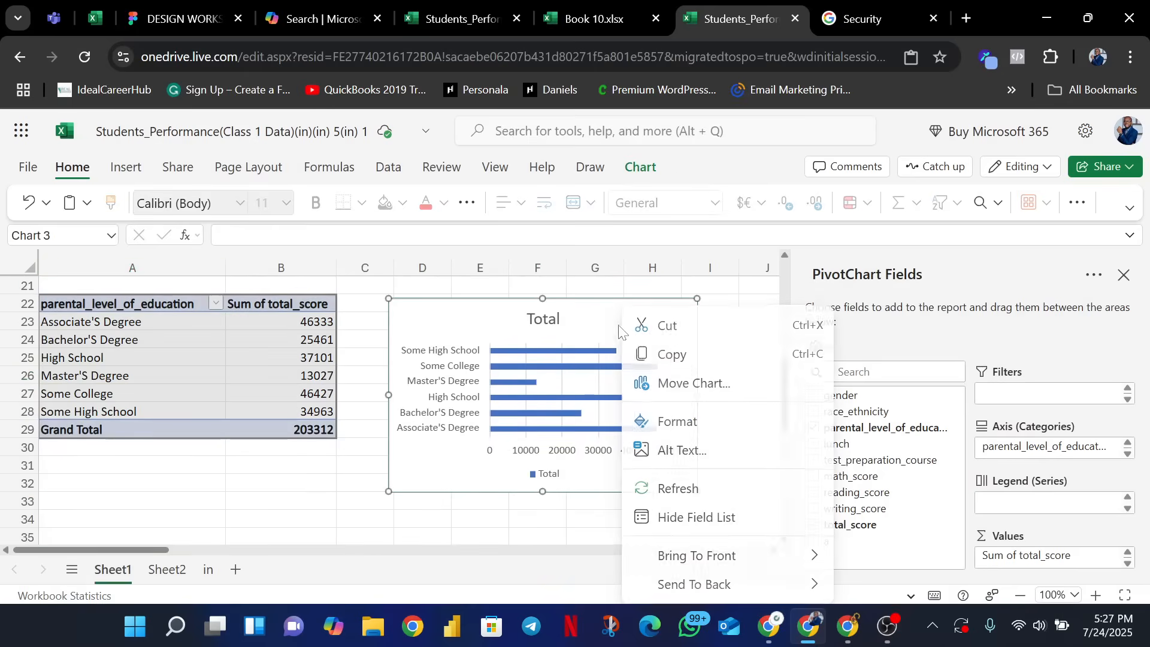
click(586, 320)
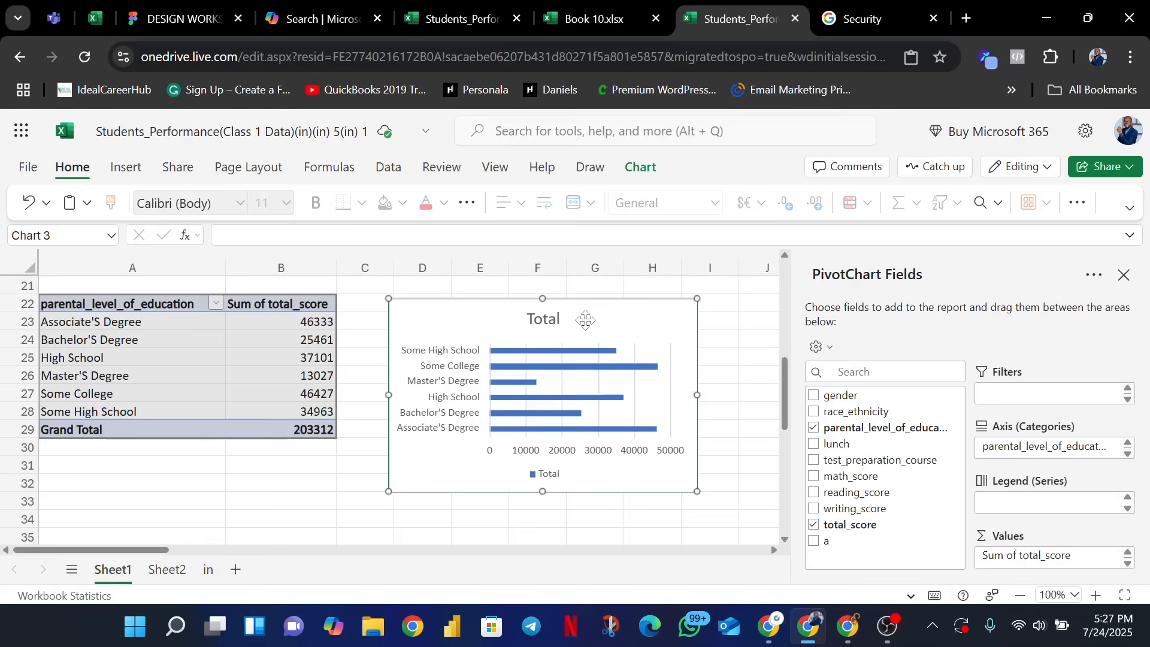
right_click(582, 323)
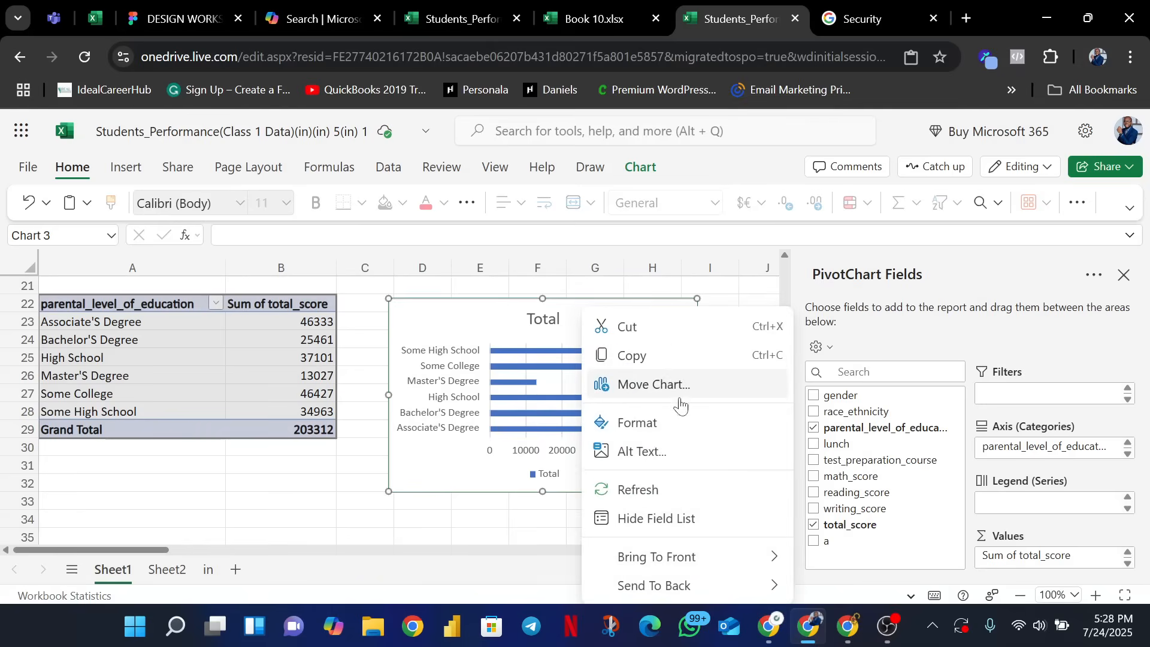
click(640, 386)
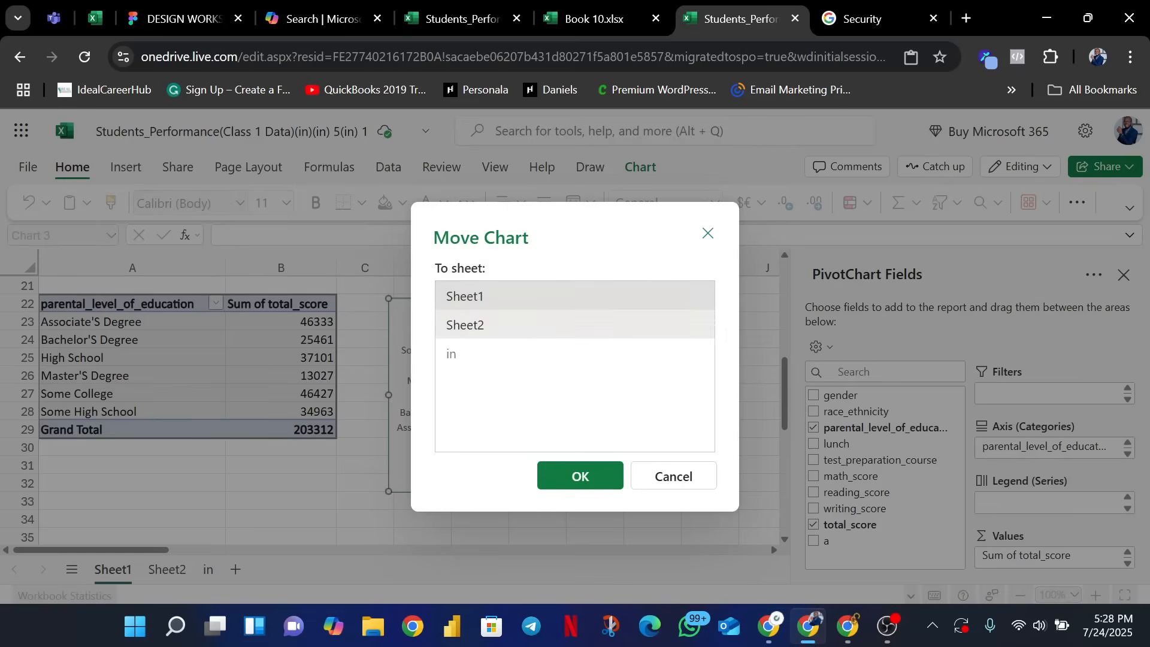
click(506, 328)
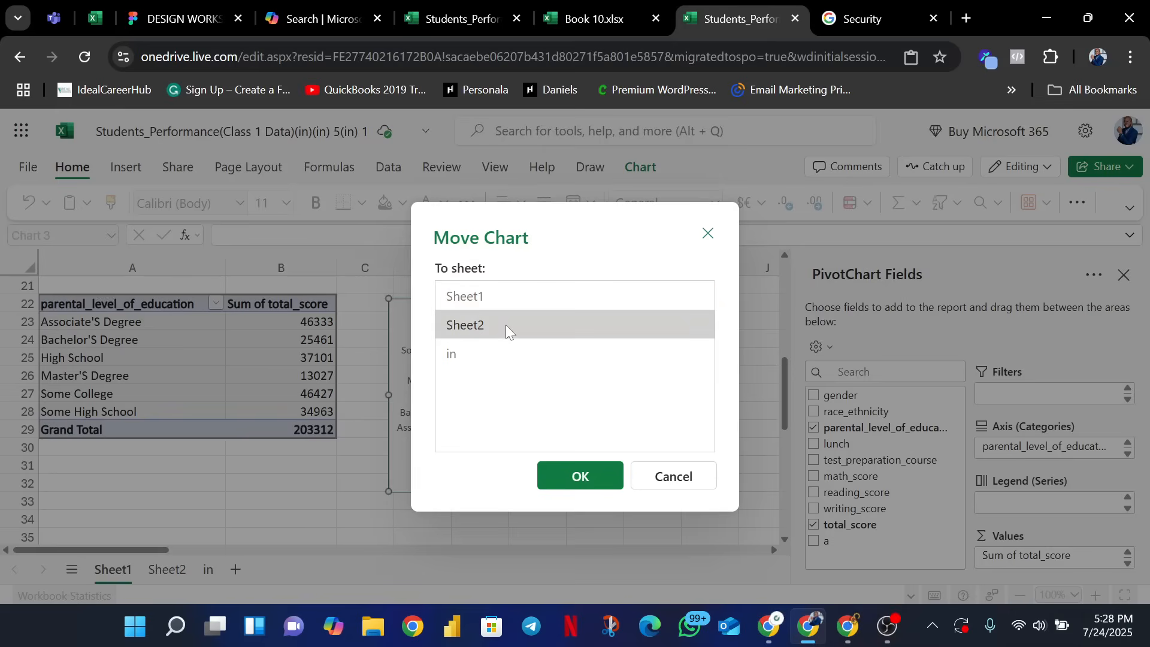
click(590, 483)
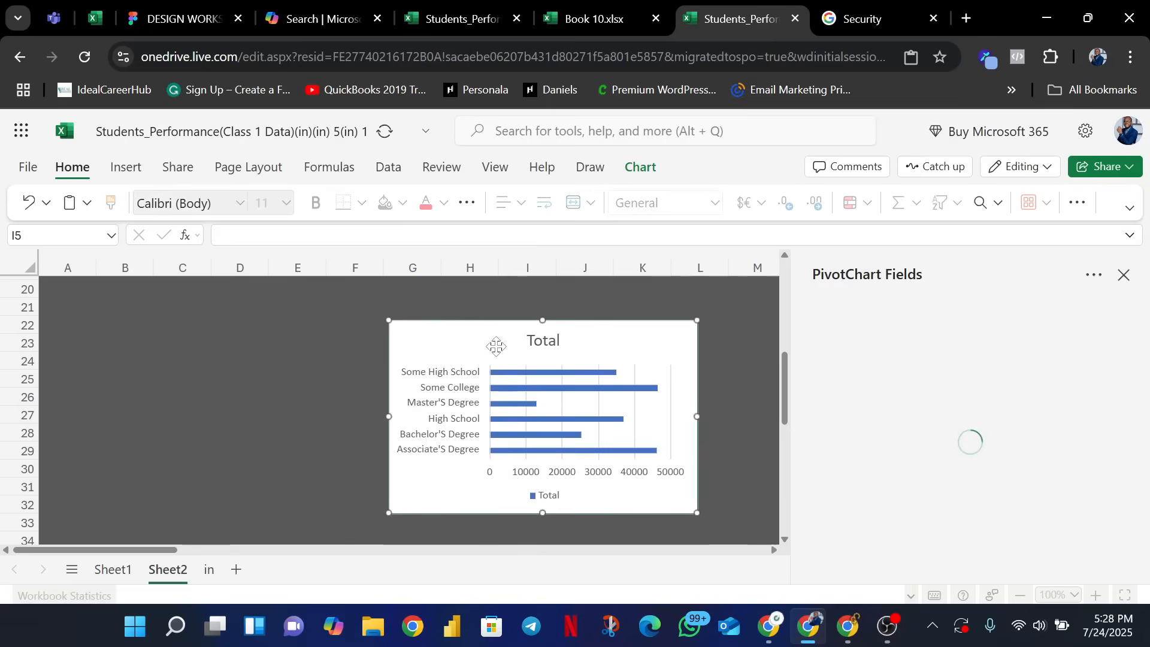
- Place the education chart beneath the two charts and widen it to span both
drag(593, 446, 281, 415)
drag(376, 480, 500, 494)
scroll(496, 393, up, 2)
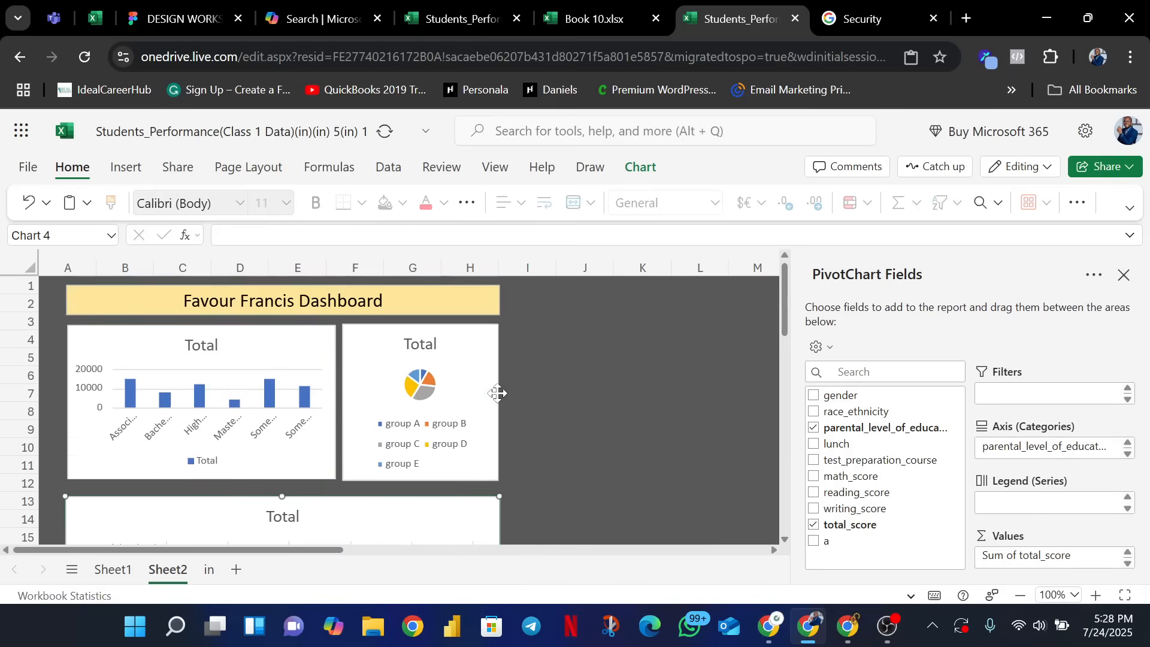
scroll(494, 389, down, 4)
scroll(495, 388, down, 1)
scroll(491, 390, up, 3)
scroll(482, 397, down, 2)
scroll(479, 400, up, 2)
scroll(468, 403, down, 1)
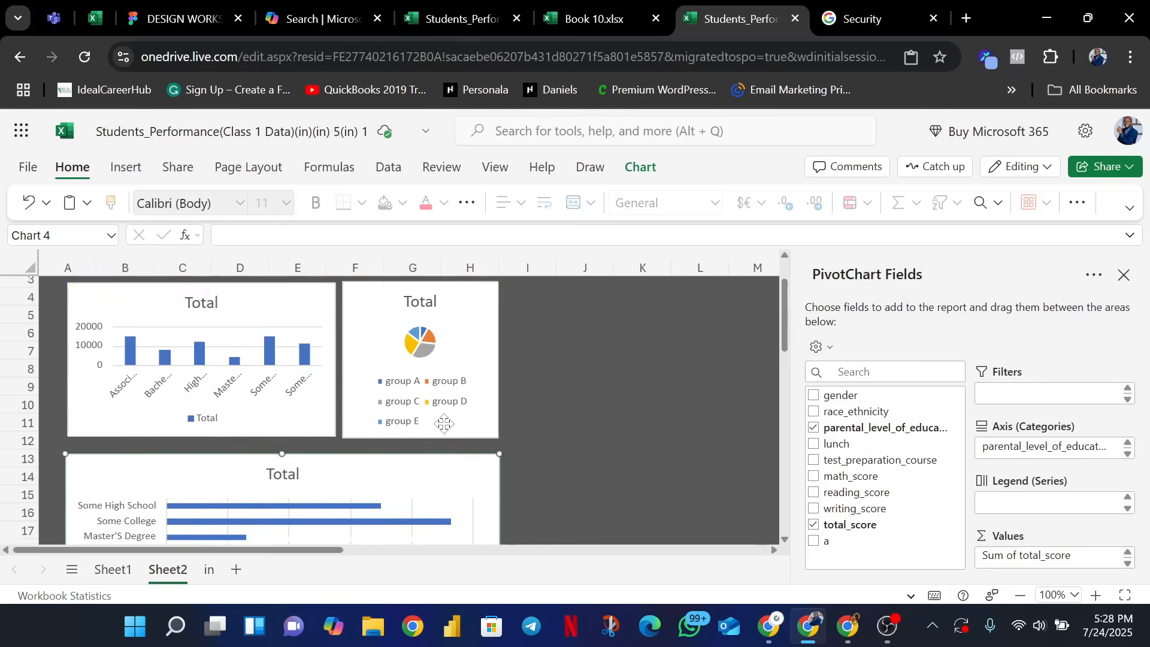
scroll(457, 407, up, 1)
scroll(454, 414, down, 6)
scroll(506, 449, up, 6)
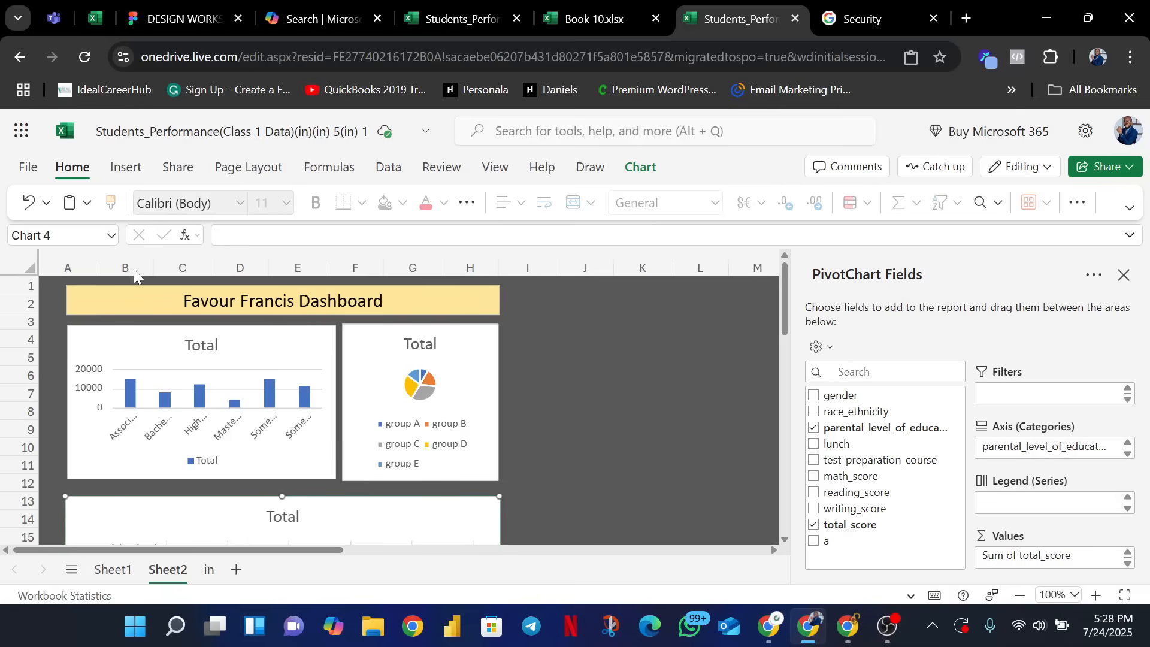
- Export the workbook with Download as PDF, previewing the dashboard as a landscape Letter page
click(30, 168)
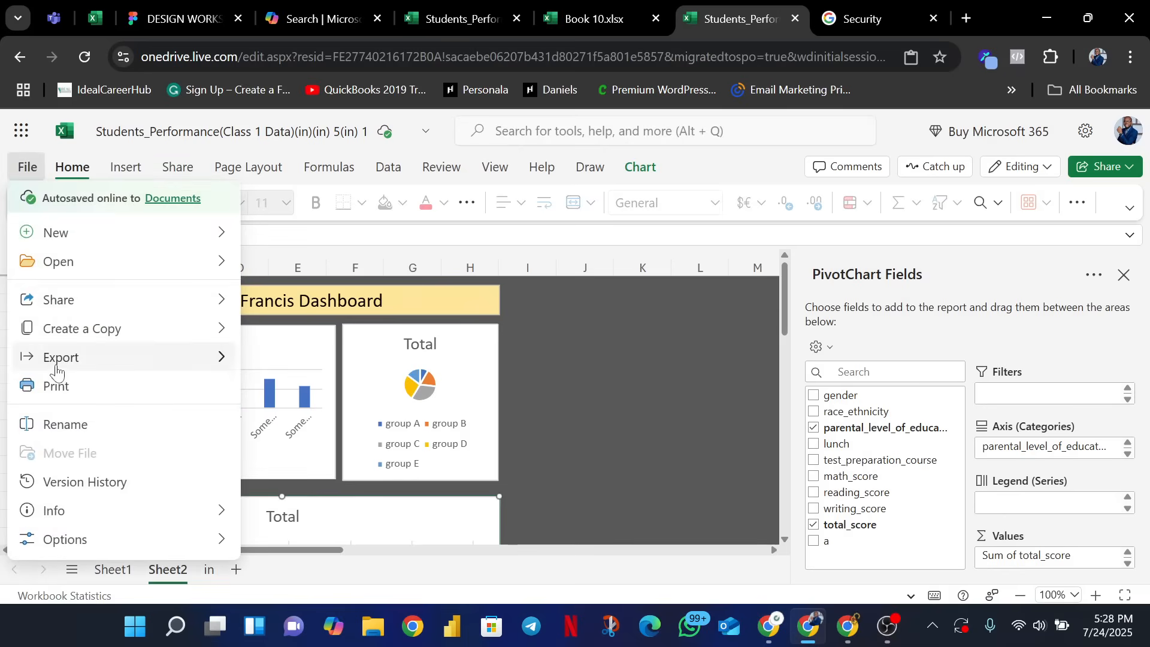
mouse_move(115, 366)
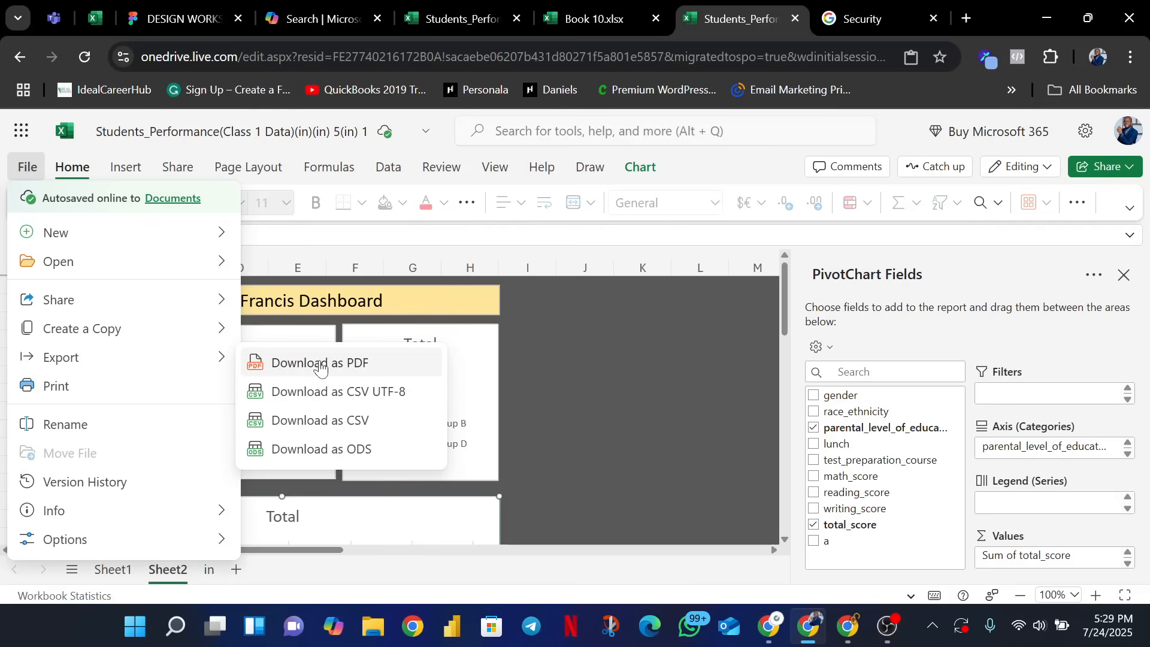
click(321, 364)
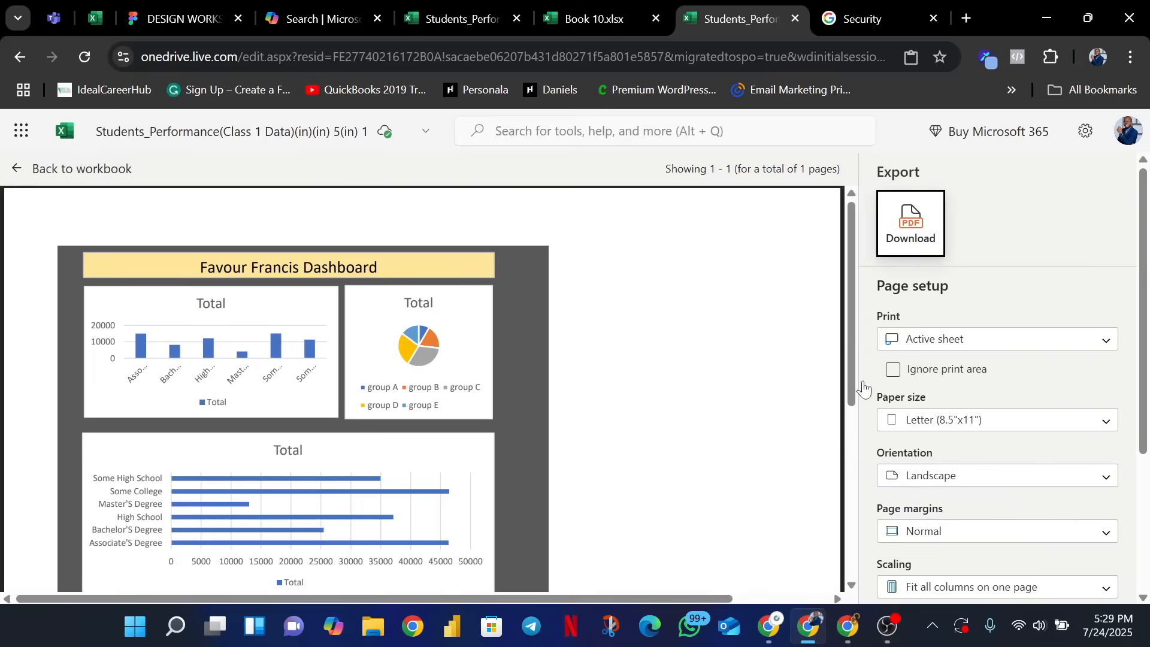
- Set the PDF export paper size to A4 (8.27"x11.69") with Portrait orientation
scroll(542, 398, down, 2)
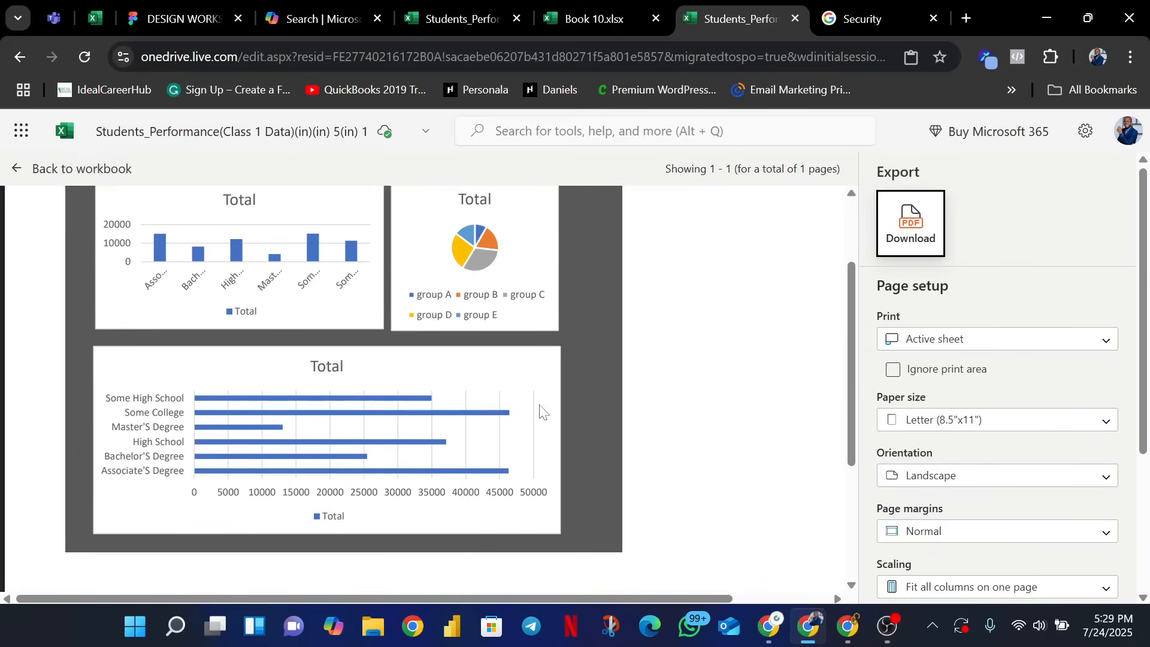
scroll(503, 407, up, 2)
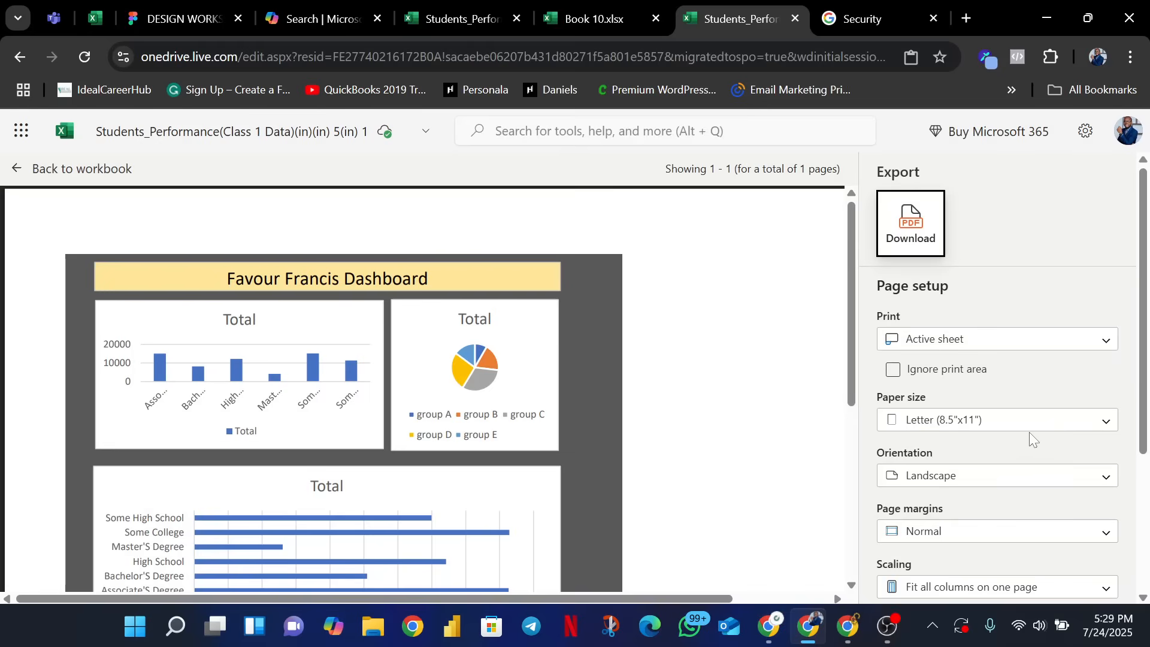
click(954, 425)
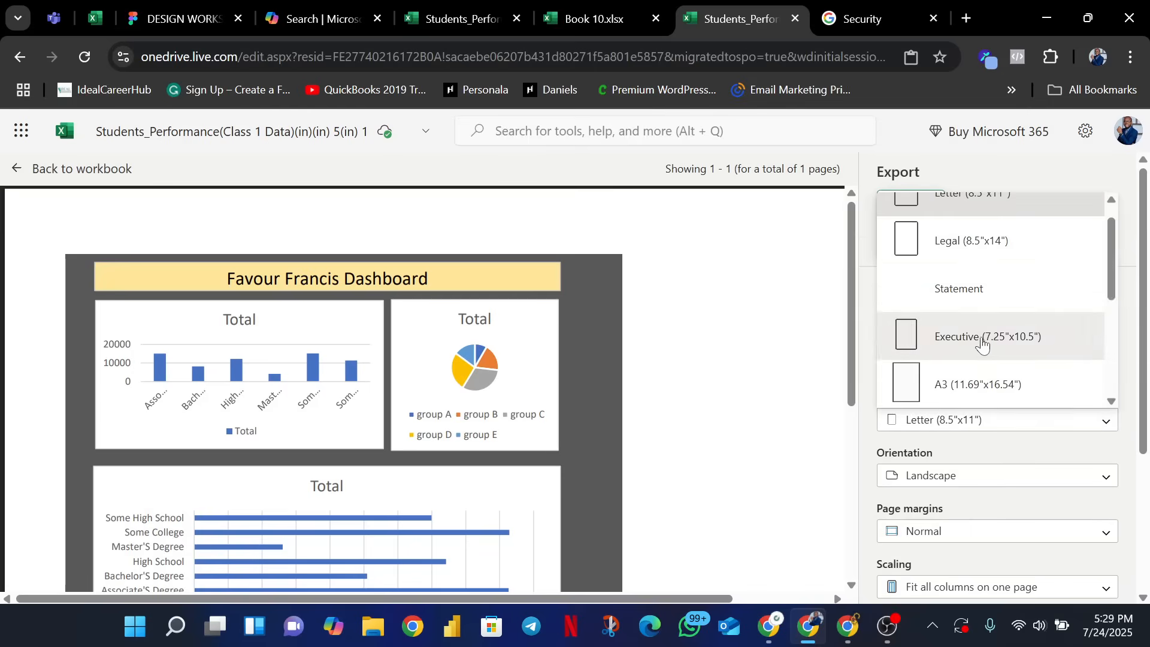
scroll(985, 336, down, 2)
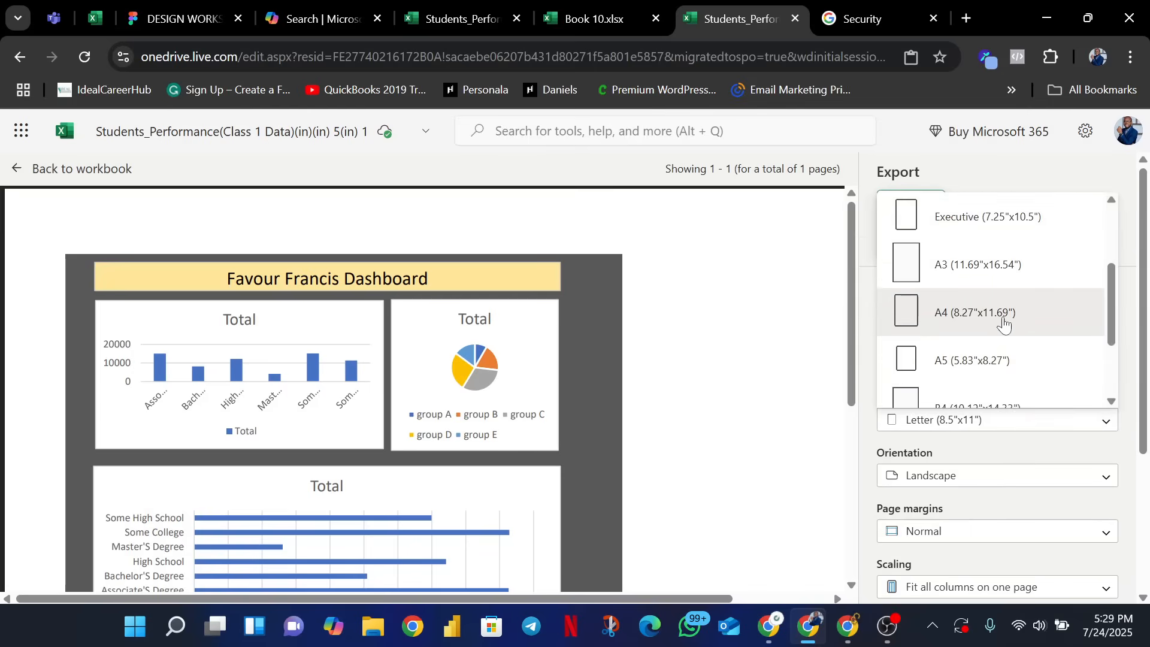
click(972, 320)
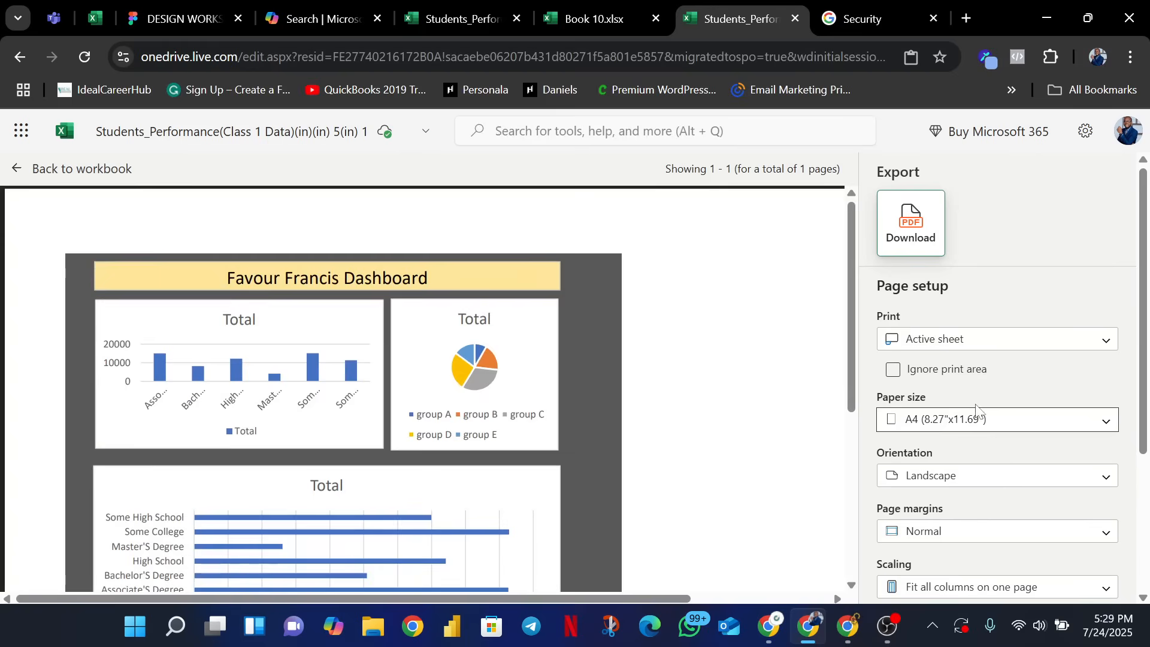
scroll(958, 479, down, 2)
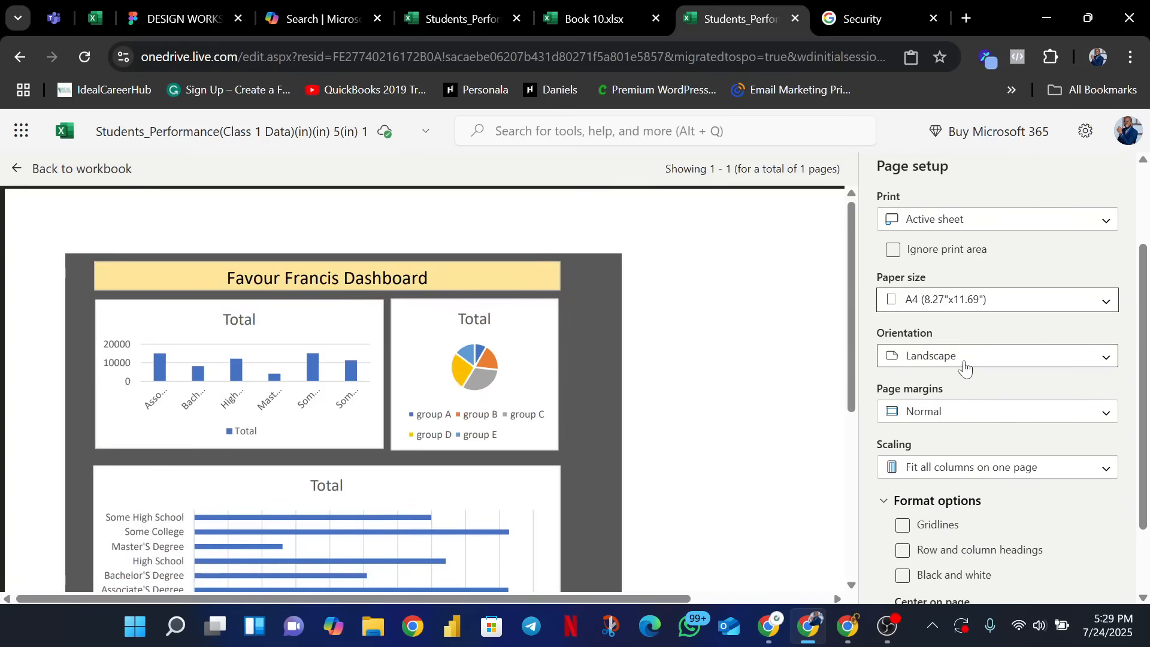
click(988, 359)
click(950, 390)
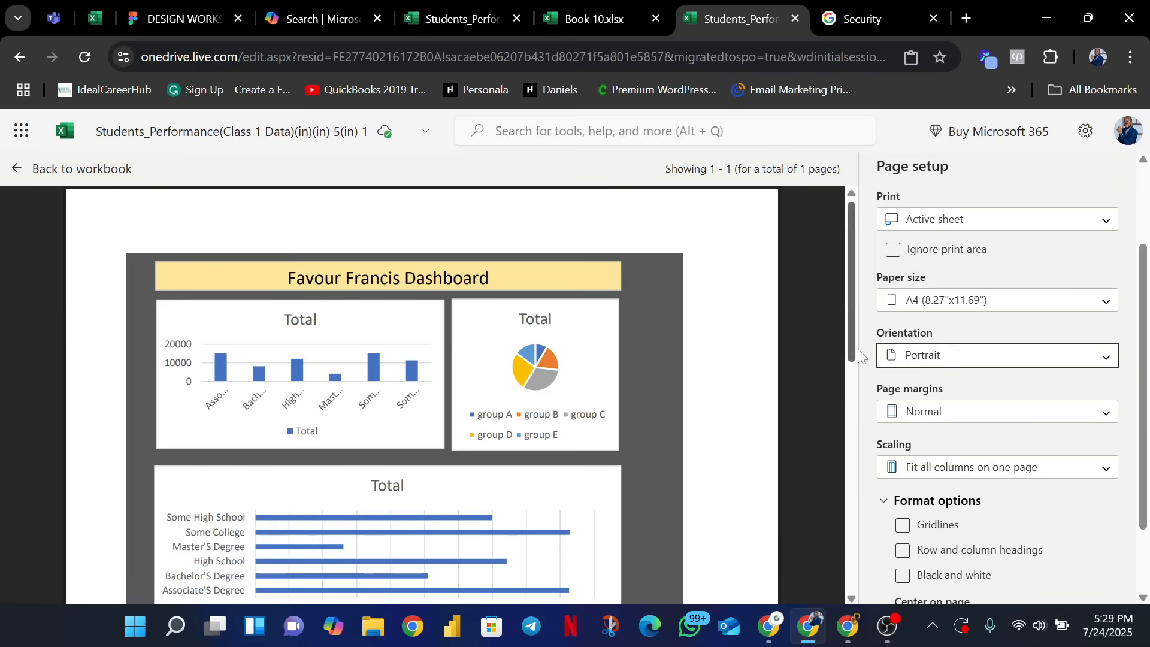
click(944, 357)
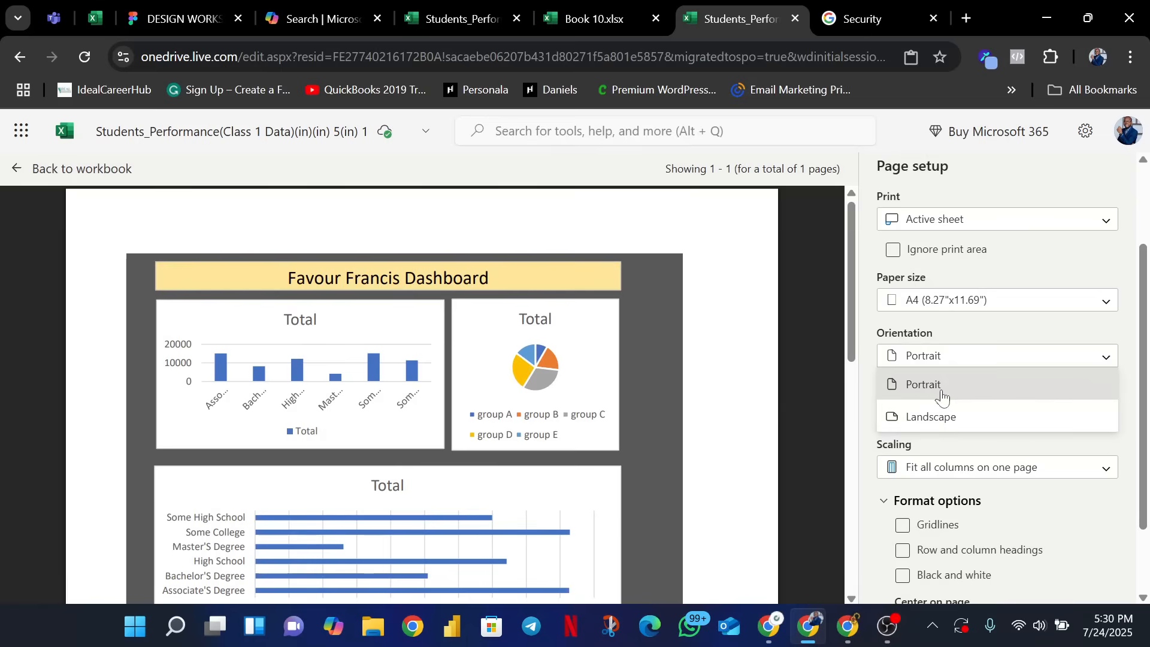
click(946, 357)
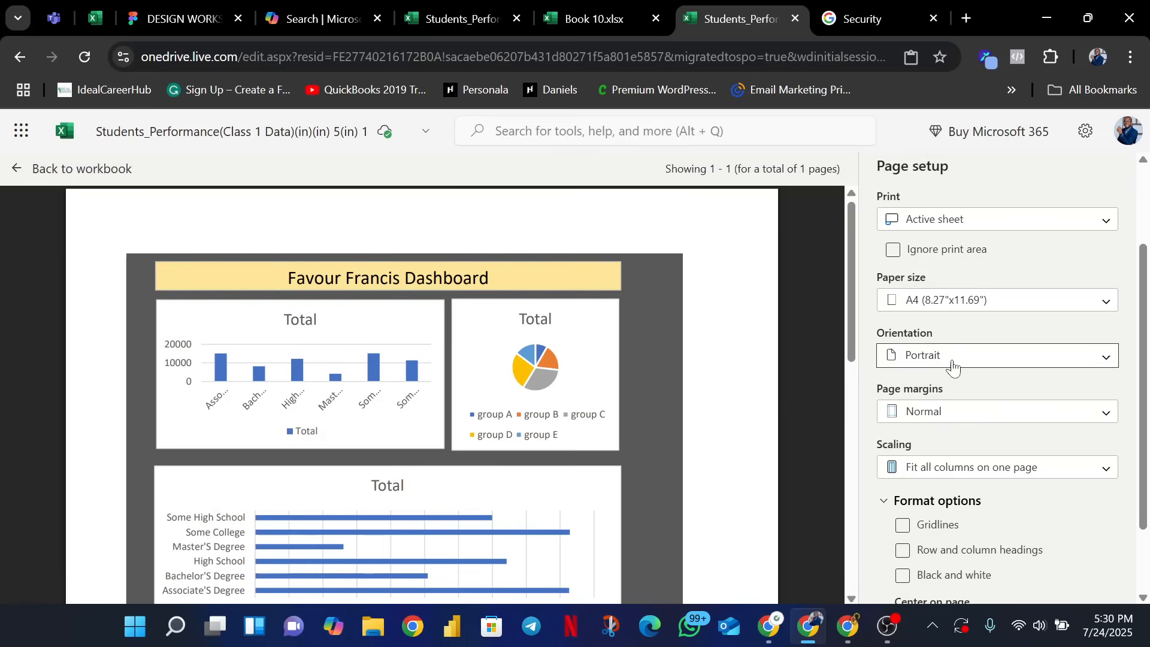
scroll(952, 371, up, 2)
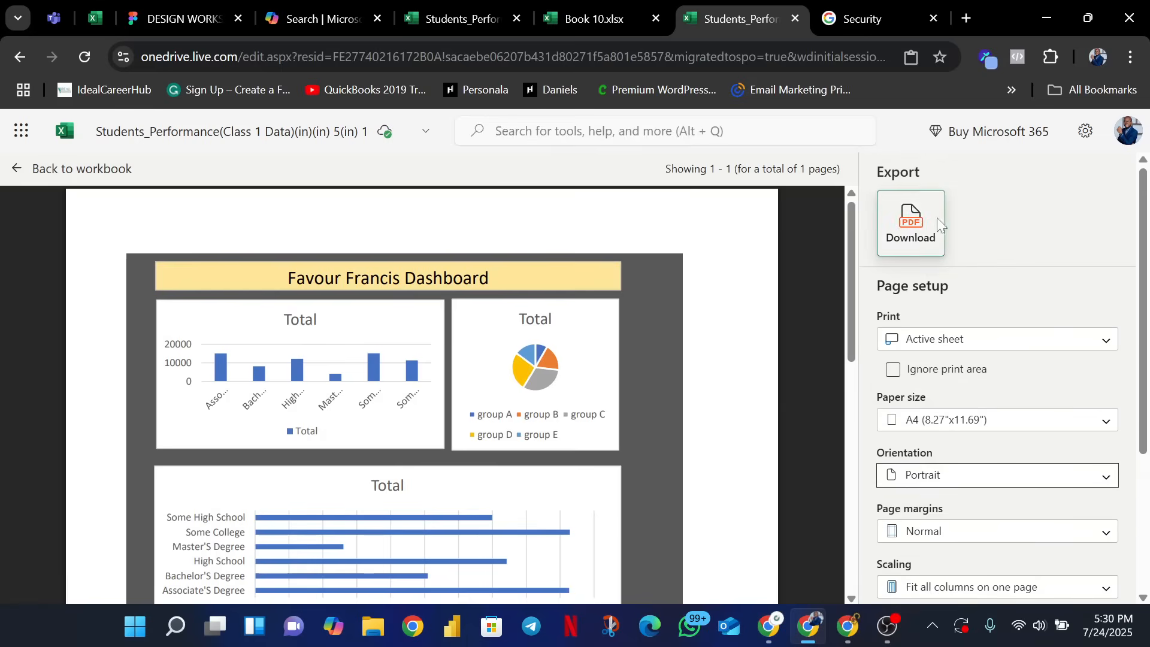
scroll(966, 399, down, 3)
scroll(965, 408, up, 3)
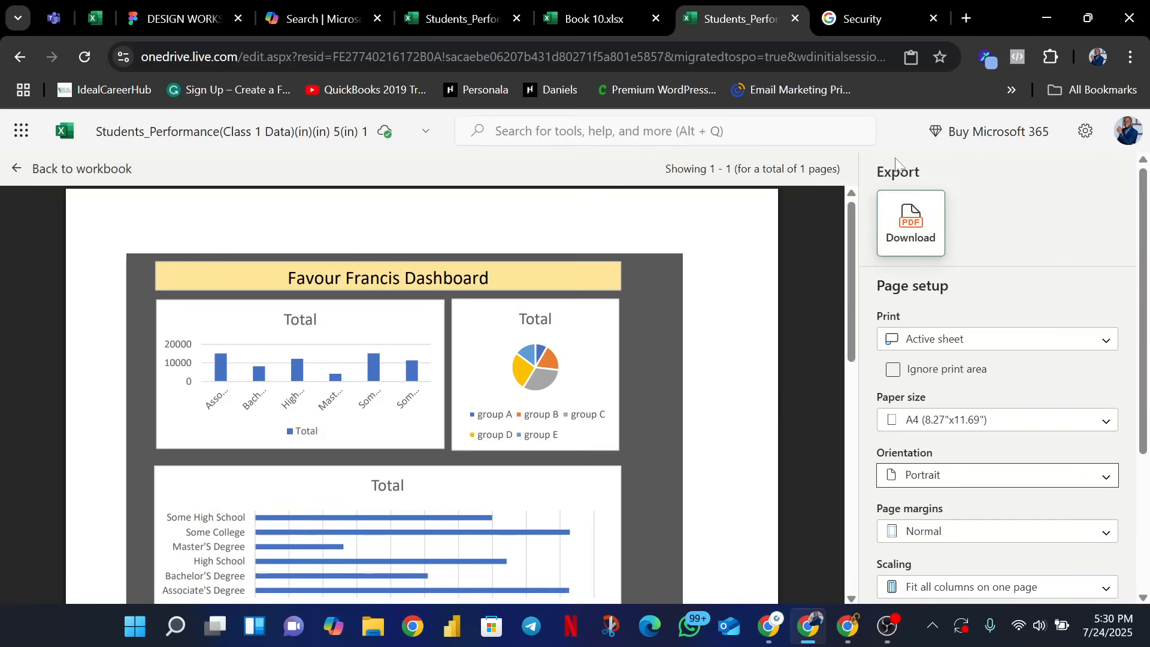
- Download the dashboard PDF, rename Sheet2 to 'Dashboard', and switch to Sheet1's pivot table
click(915, 231)
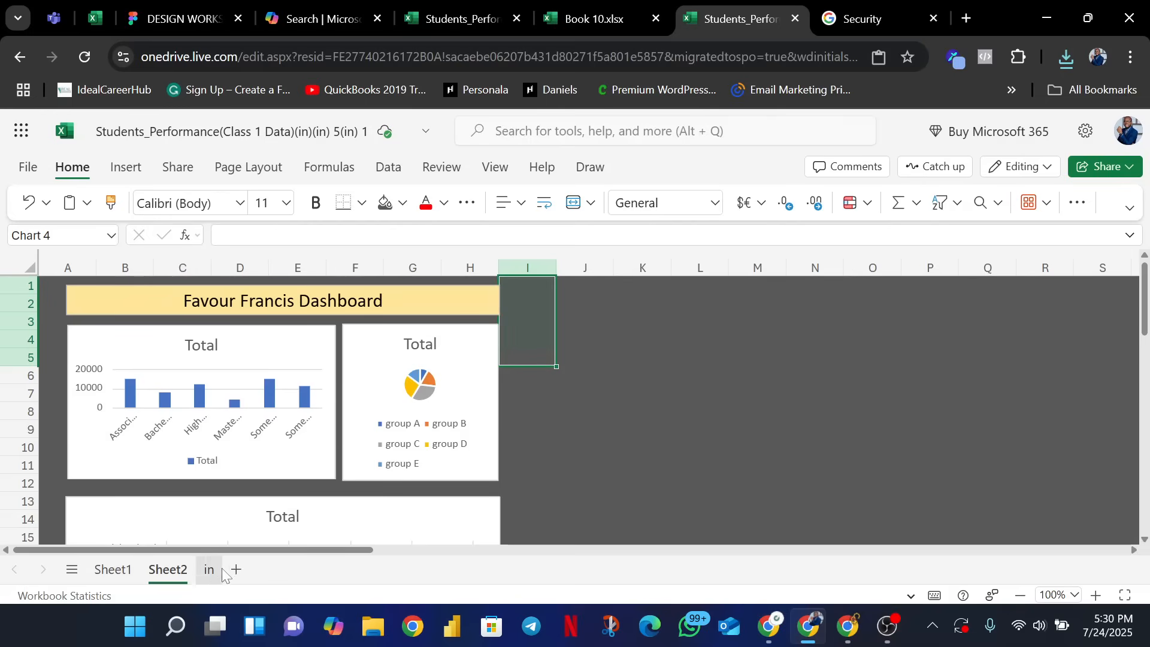
double_click(173, 571)
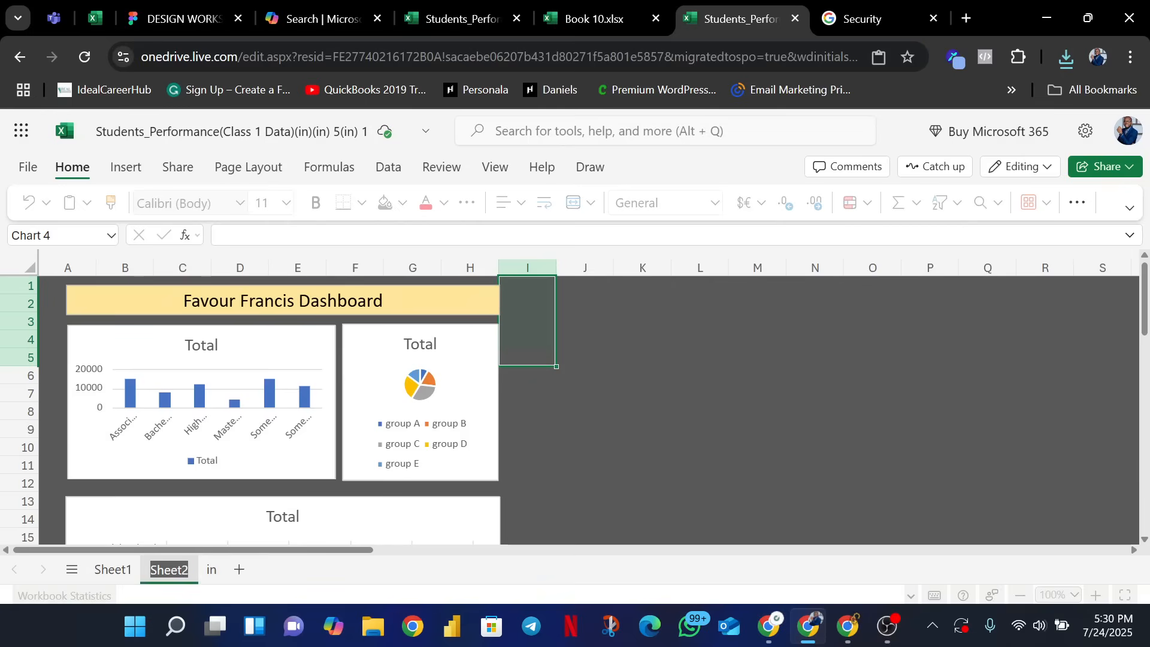
click(177, 569)
key(BackSpace)
key(BackSpace)
key(BackSpace)
key(BackSpace)
key(BackSpace)
key(BackSpace)
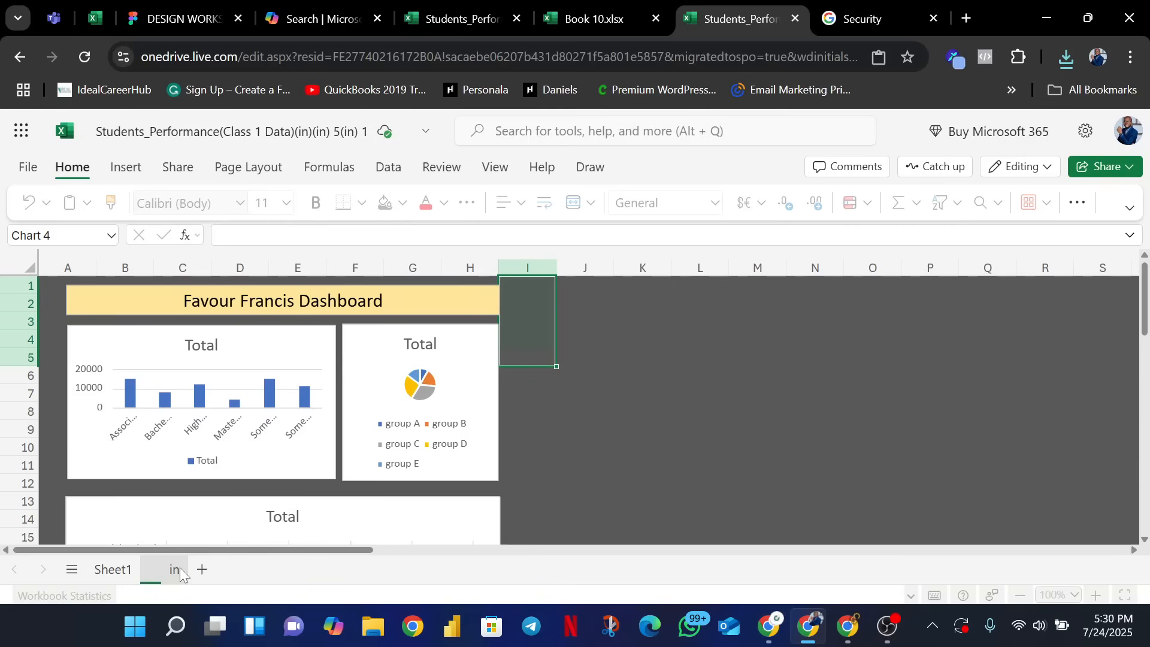
text(Das)
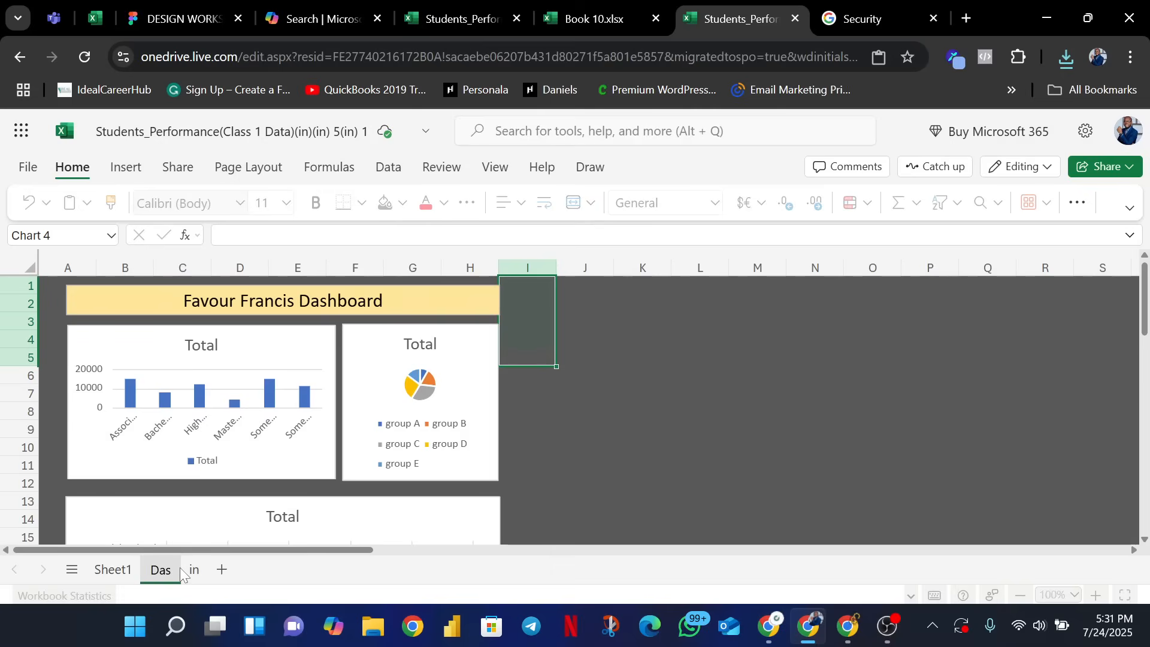
text(hboard)
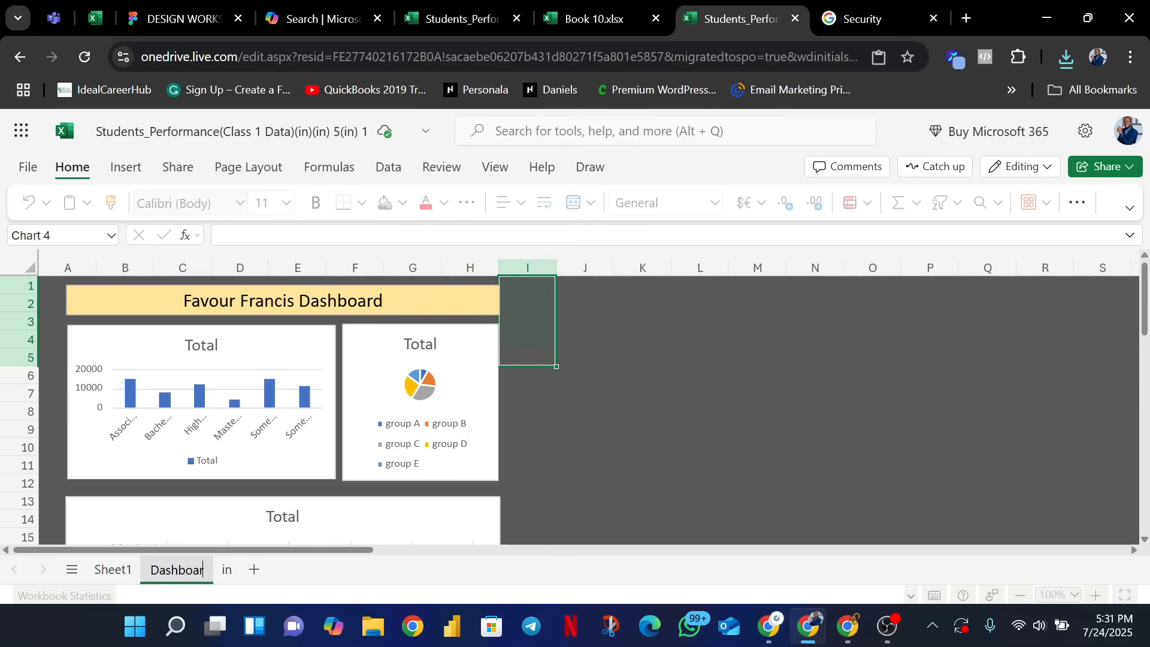
click(111, 571)
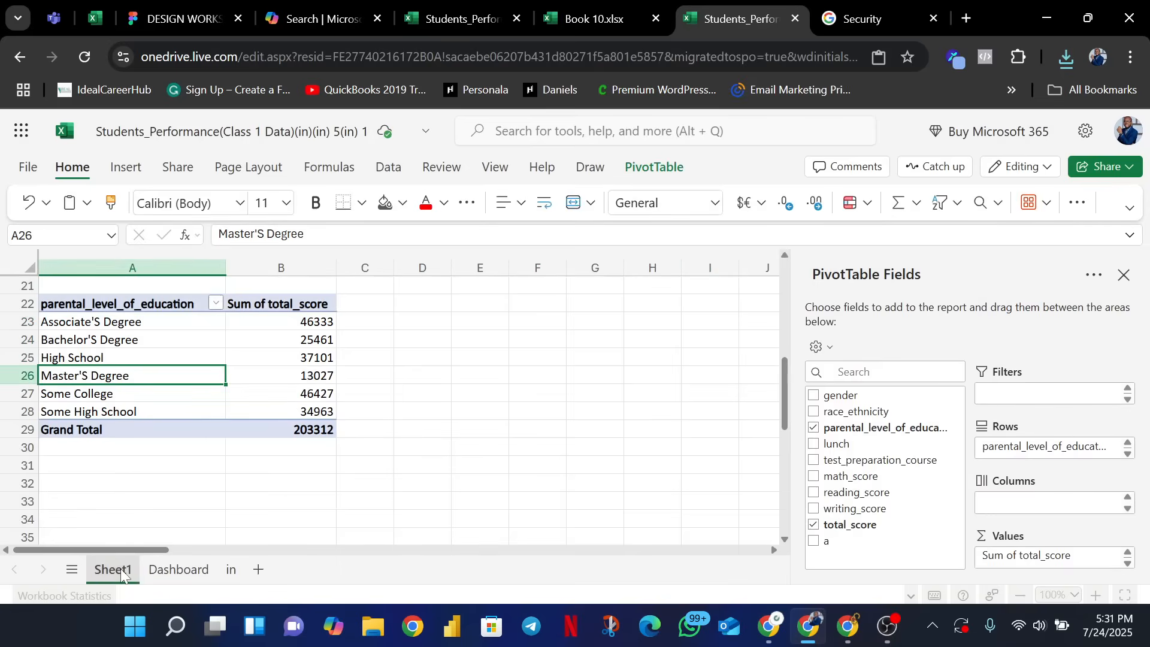
- Rename Sheet1 to 'Pivot Table' and move to the 'in' sheet with the student data
double_click(112, 571)
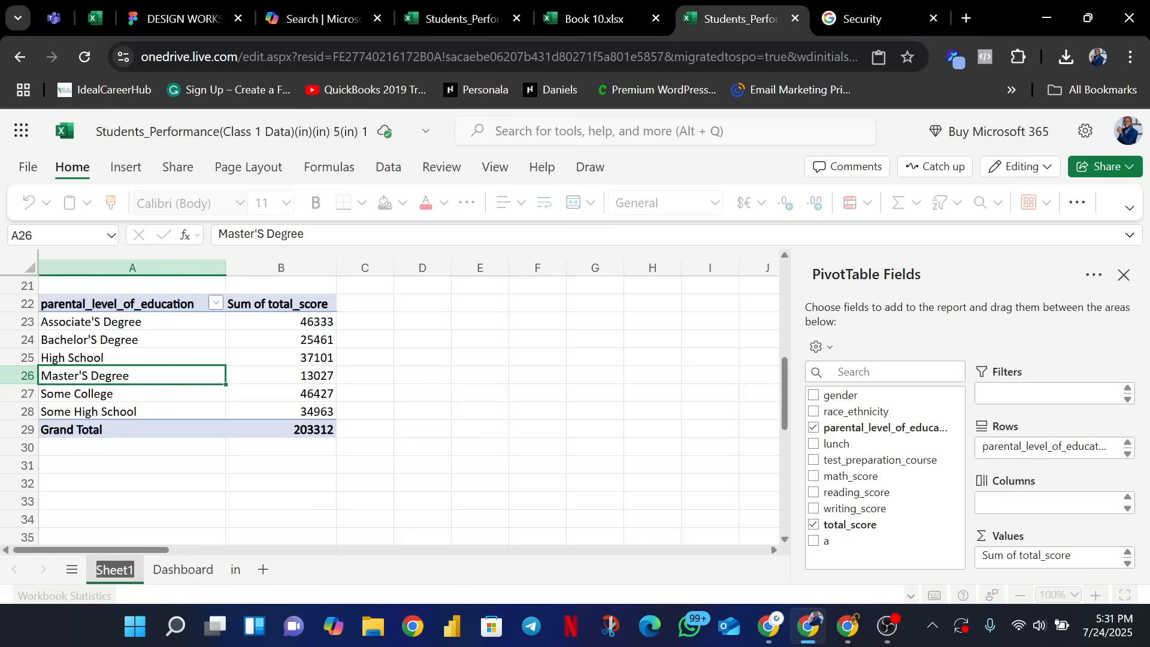
text(Pivo)
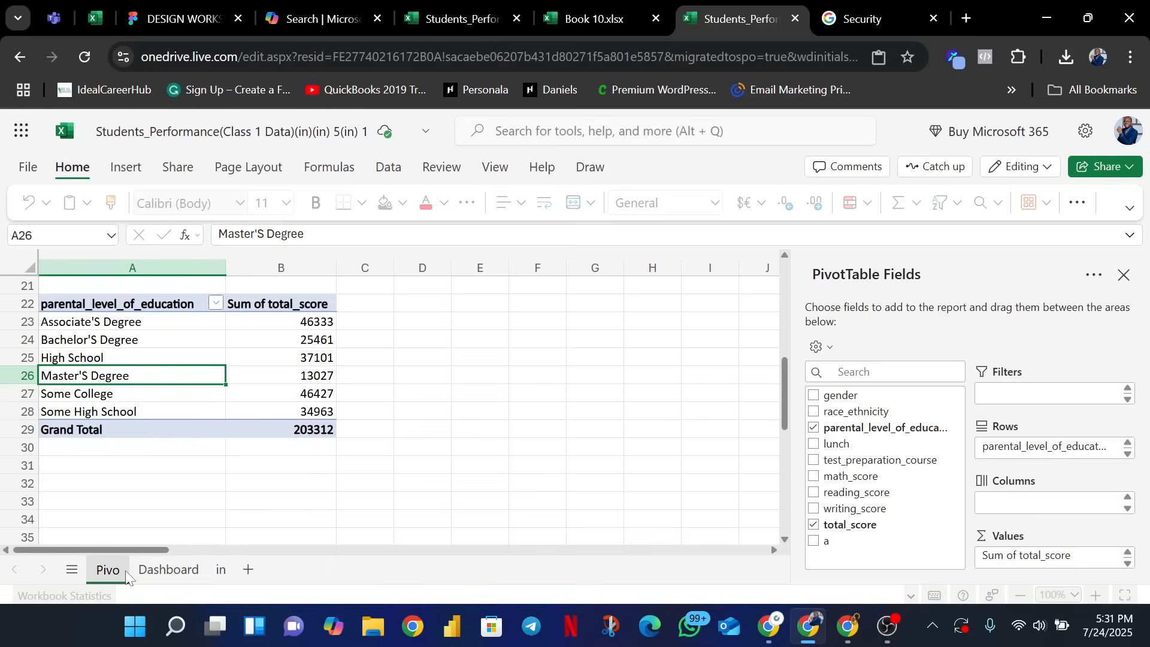
text(t T)
text(able)
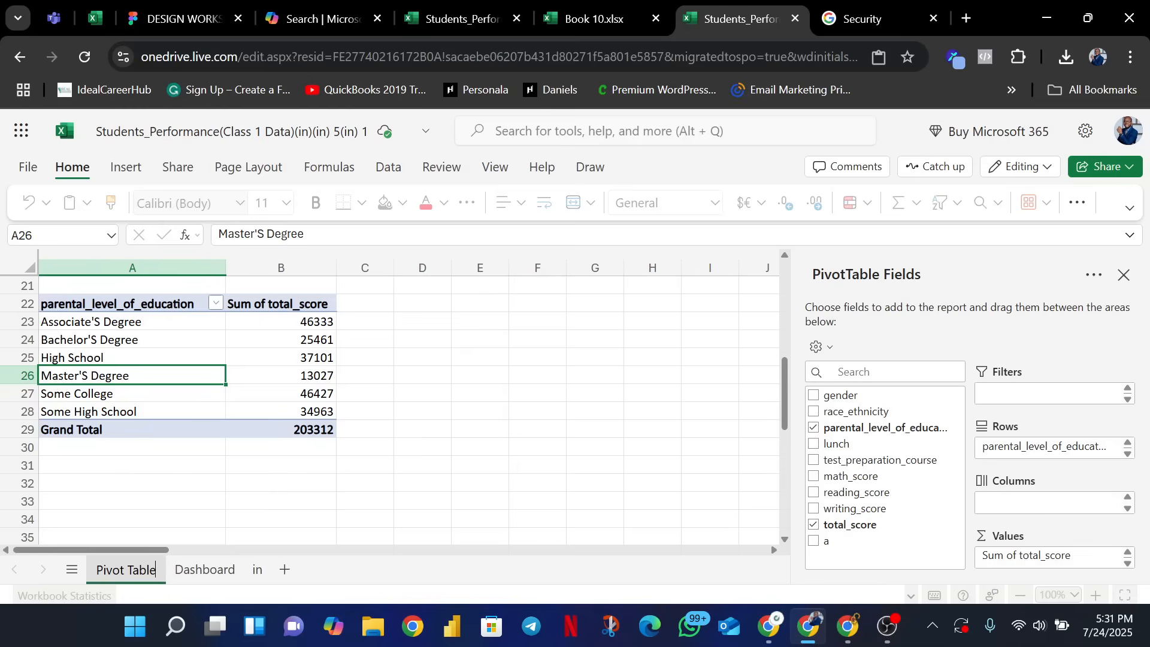
key(Return)
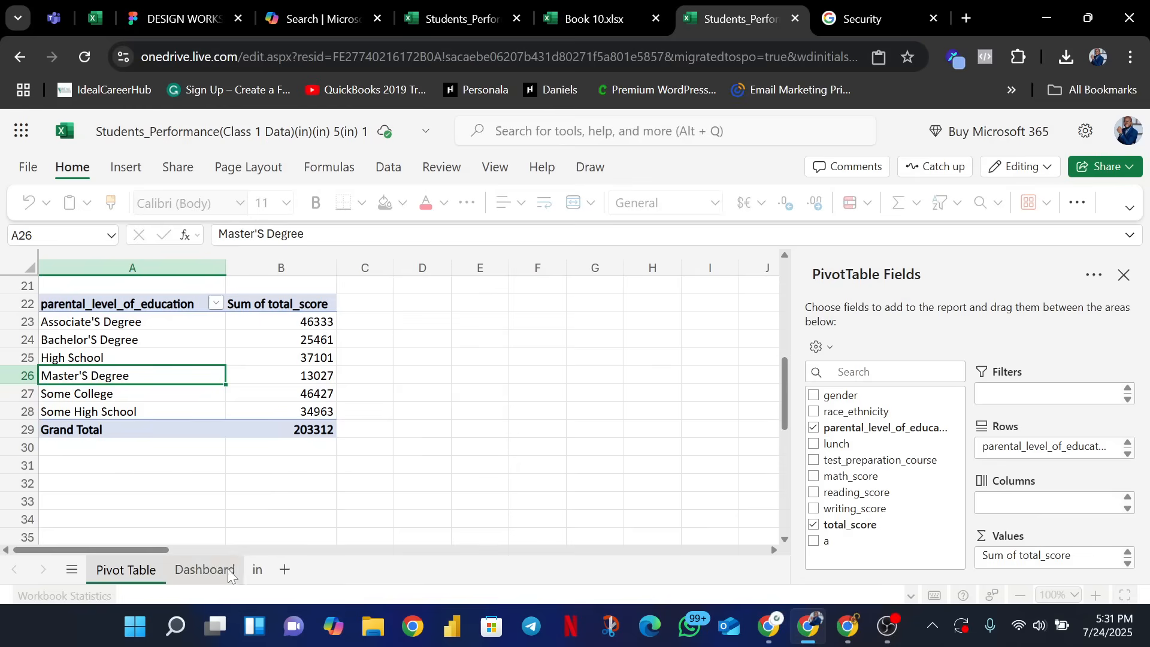
click(258, 571)
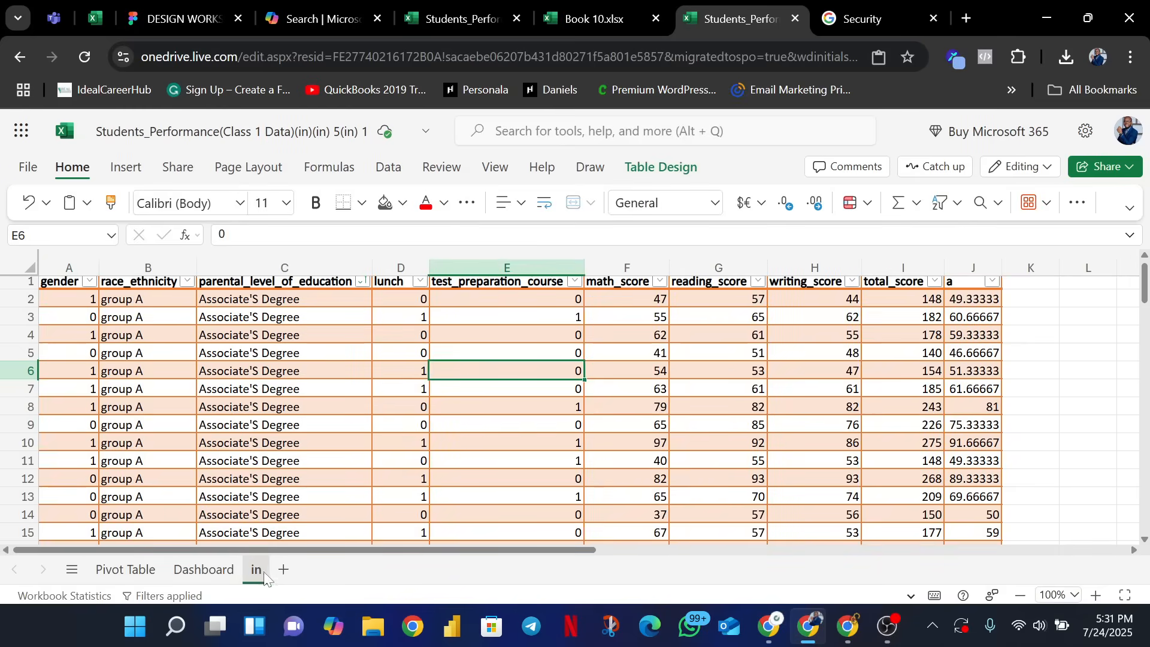
- Rename the 'in' sheet to 'Data set' and go back to the Dashboard sheet
double_click(258, 571)
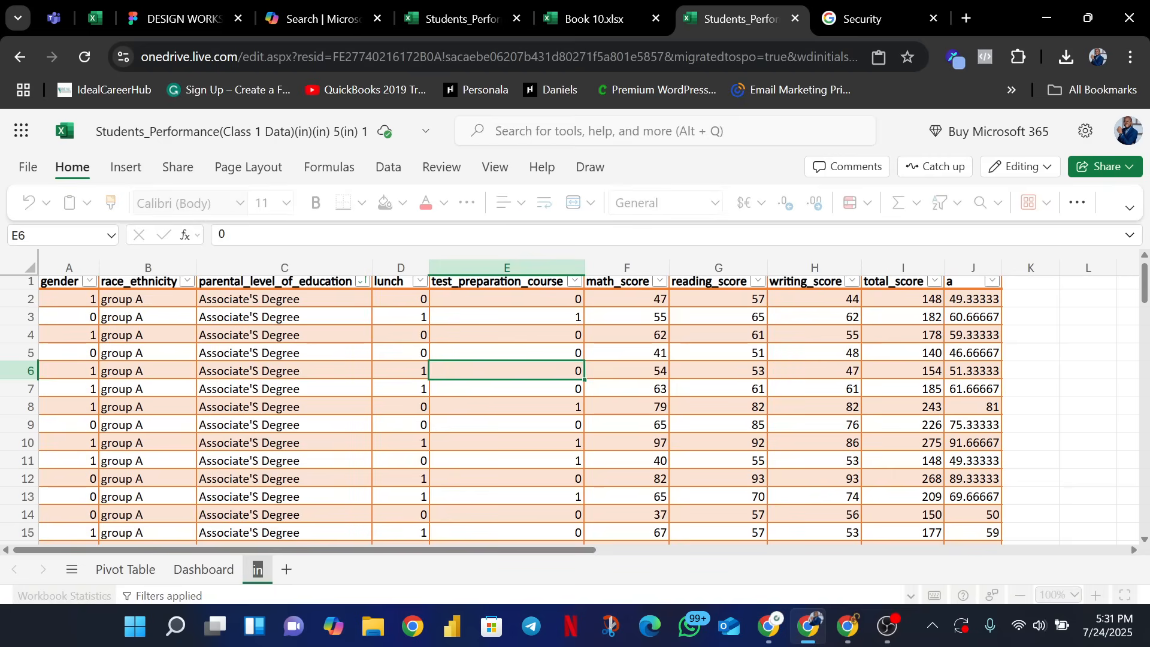
text(Data)
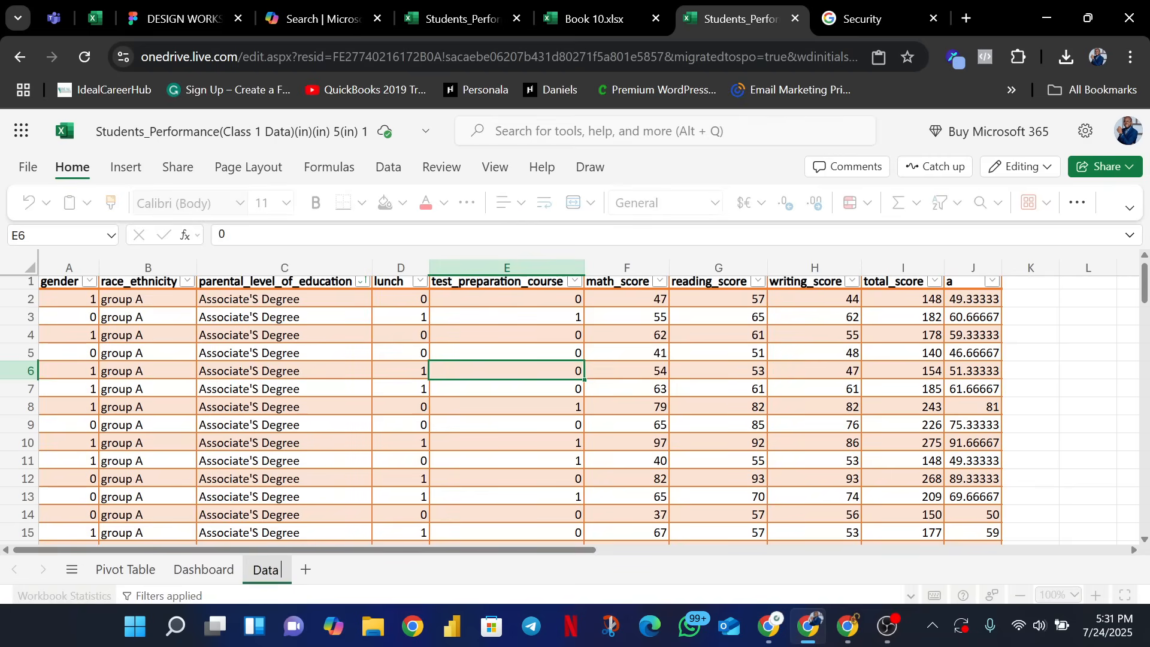
text( set)
key(Return)
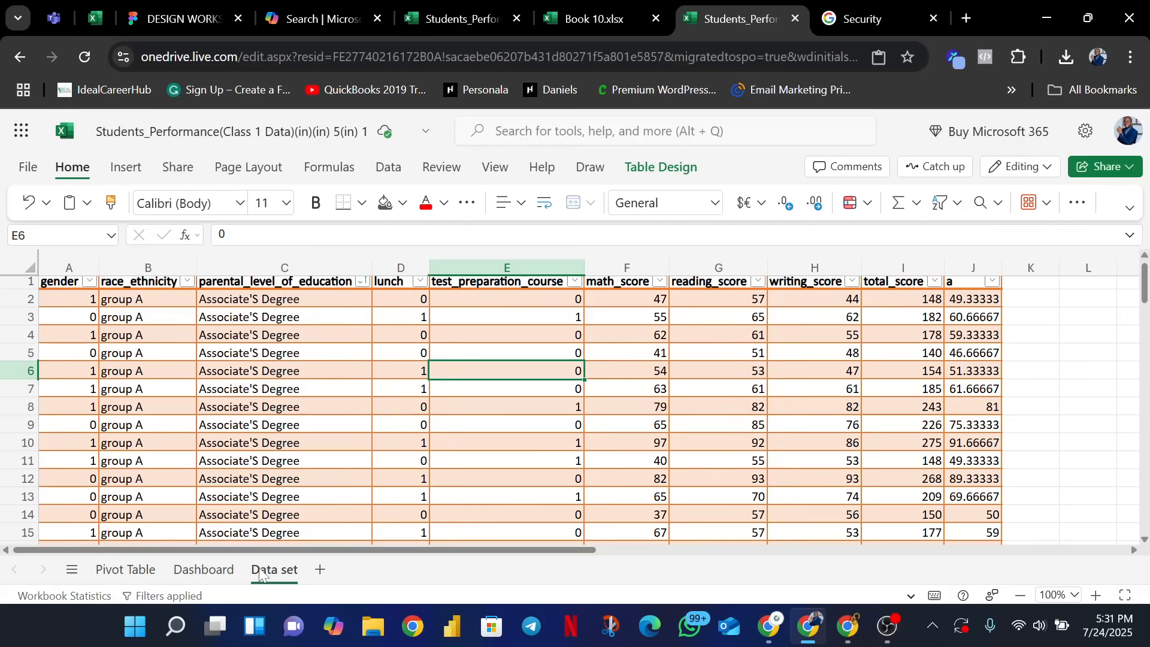
click(216, 569)
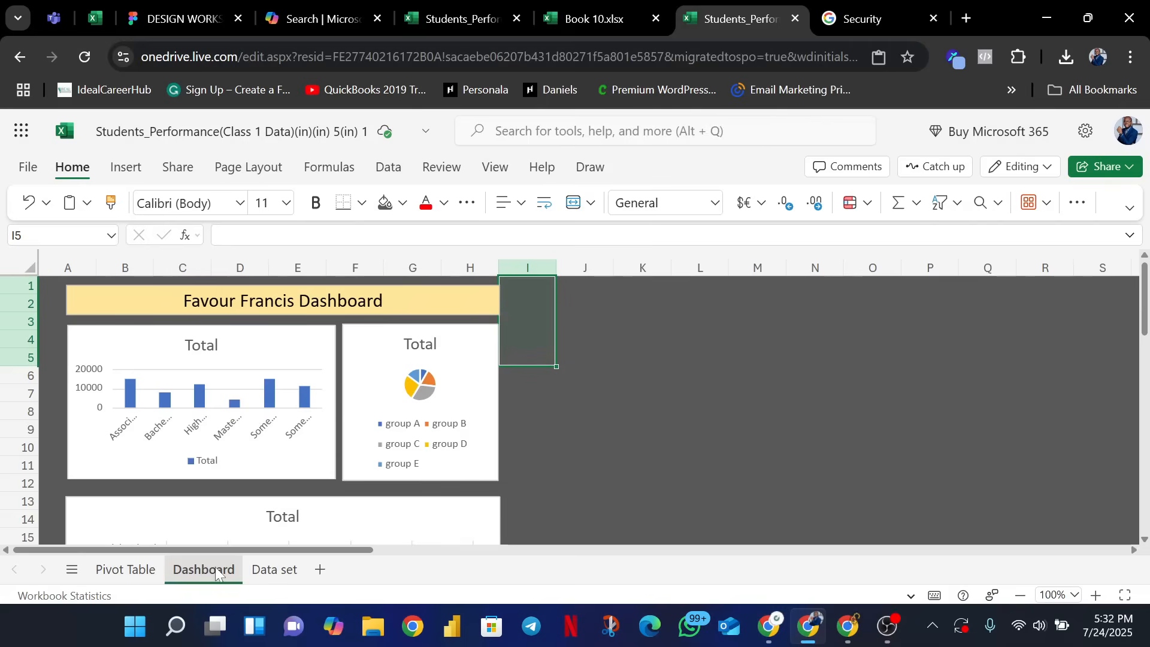
click(887, 627)
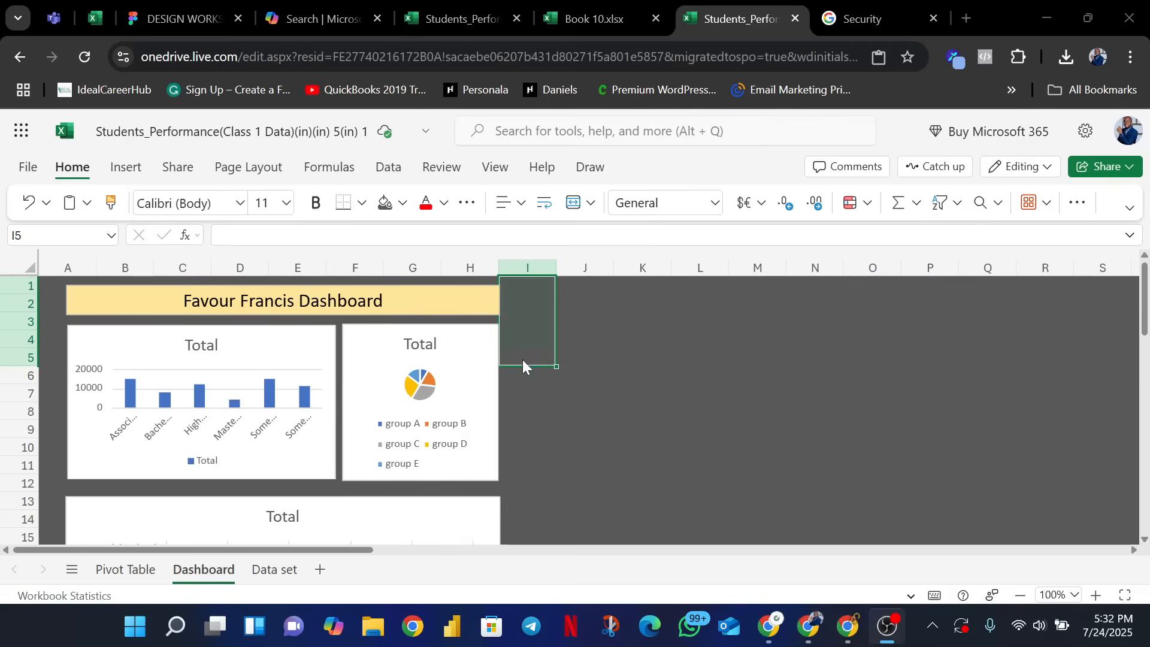